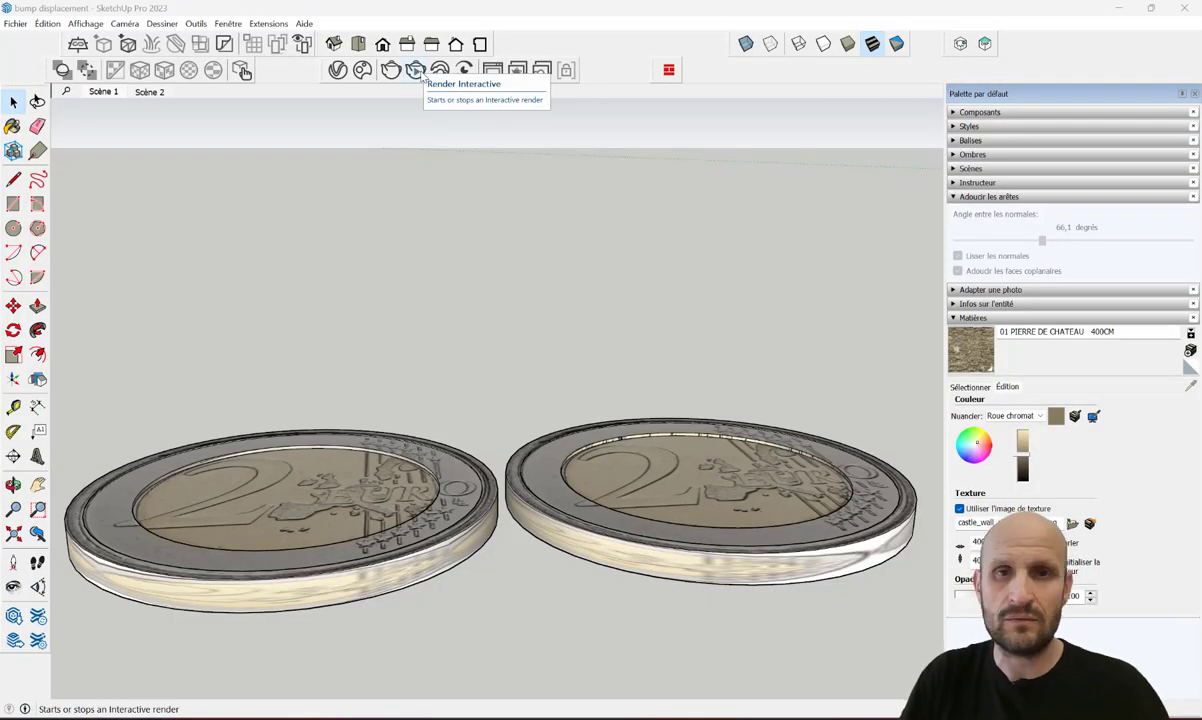
# Render the coins interactively from a close, low side angle, then bring up the Asset Editor
pyautogui.click(416, 72)
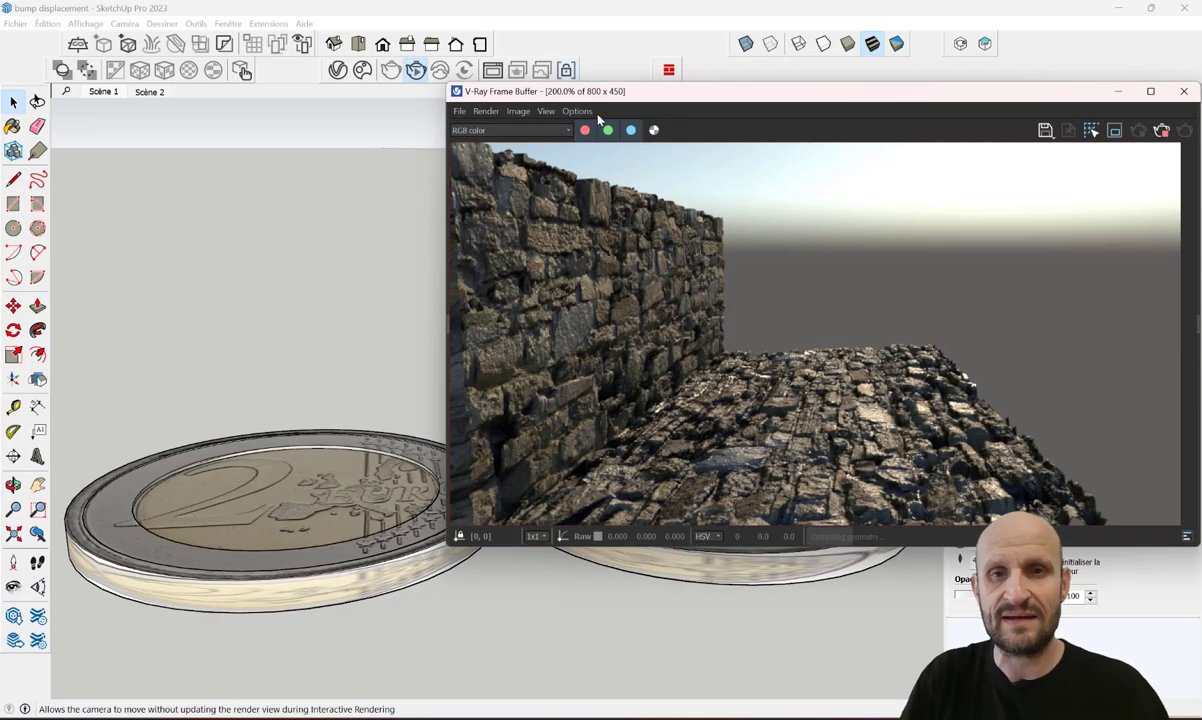
pyautogui.moveTo(642, 91)
pyautogui.mouseDown()
pyautogui.moveTo(1130, 84)
pyautogui.moveTo(555, 88)
pyautogui.mouseUp()
pyautogui.moveTo(268, 521); pyautogui.dragTo(372, 502, button='middle')
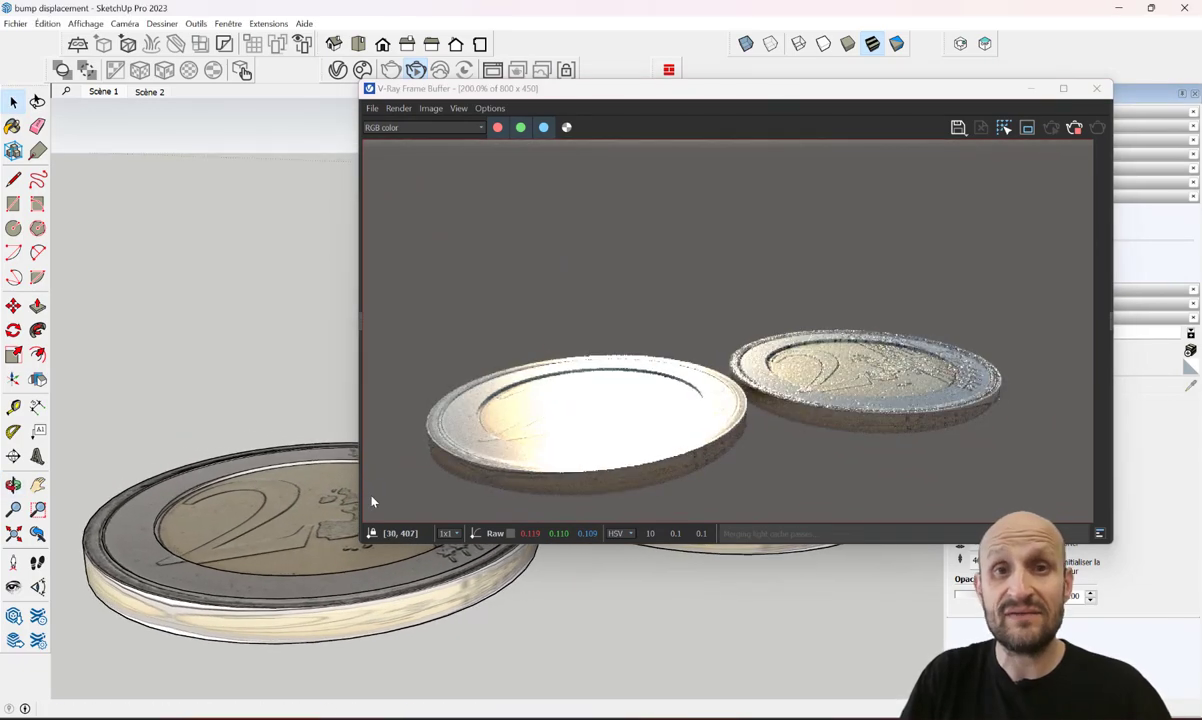
pyautogui.scroll(2, 302, 550)
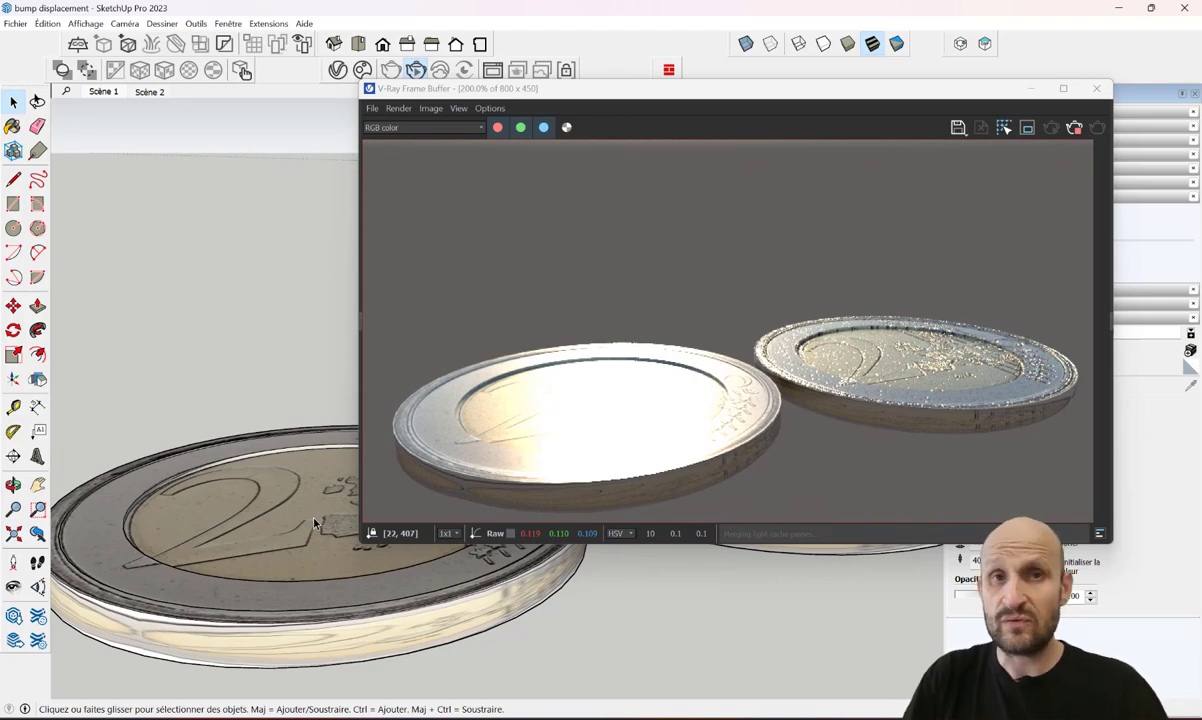
pyautogui.moveTo(517, 611)
pyautogui.mouseDown(button='middle')
pyautogui.moveTo(630, 566)
pyautogui.moveTo(600, 575)
pyautogui.mouseUp(button='middle')
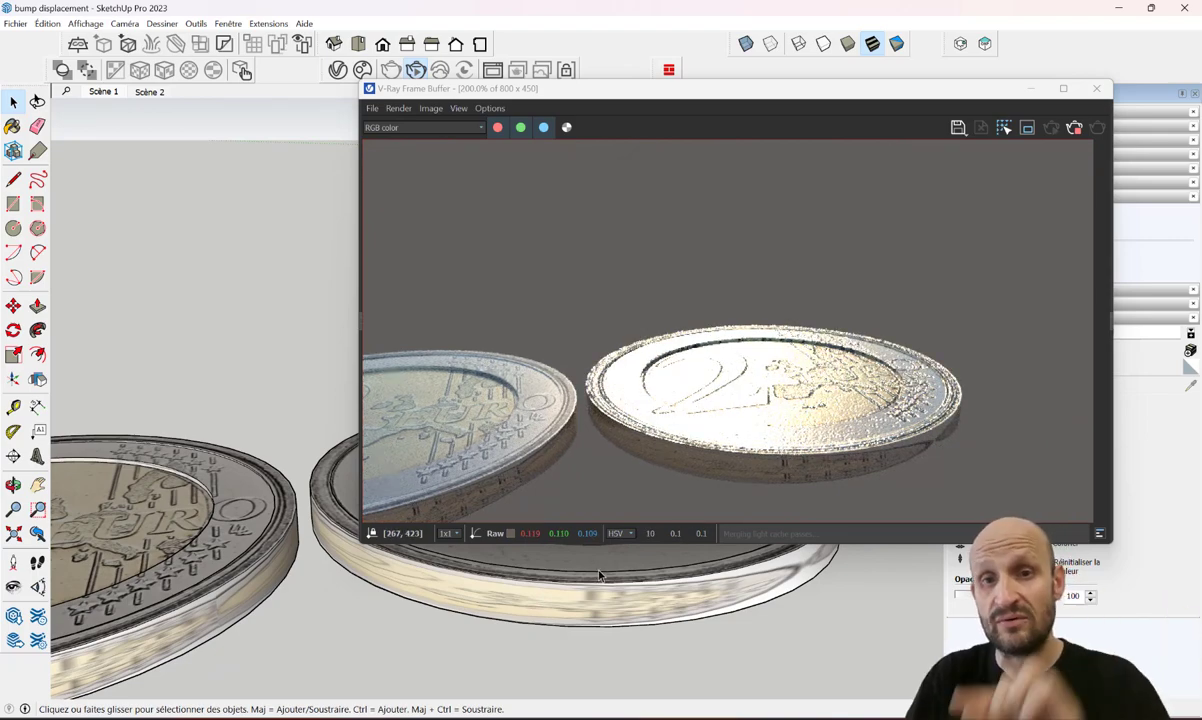
pyautogui.moveTo(600, 575); pyautogui.dragTo(604, 594, button='middle')
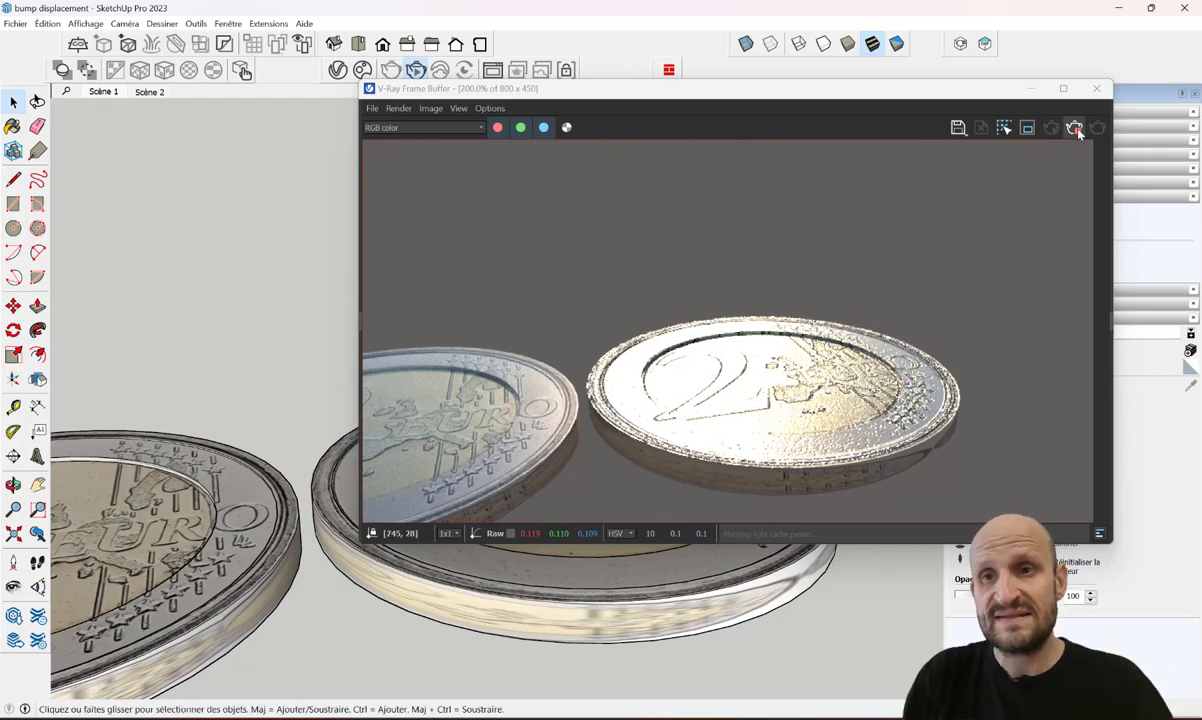
pyautogui.click(745, 43)
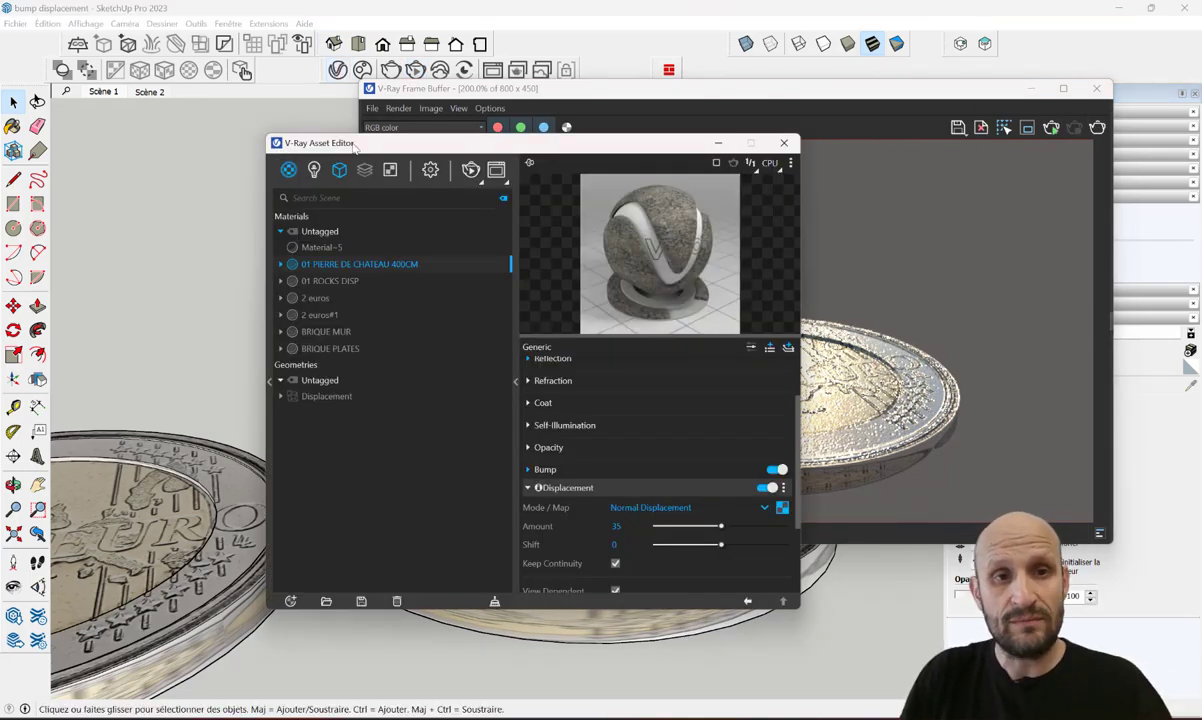
# Open the 2 euros material and expand its Reflection and Bump settings
pyautogui.click(192, 228)
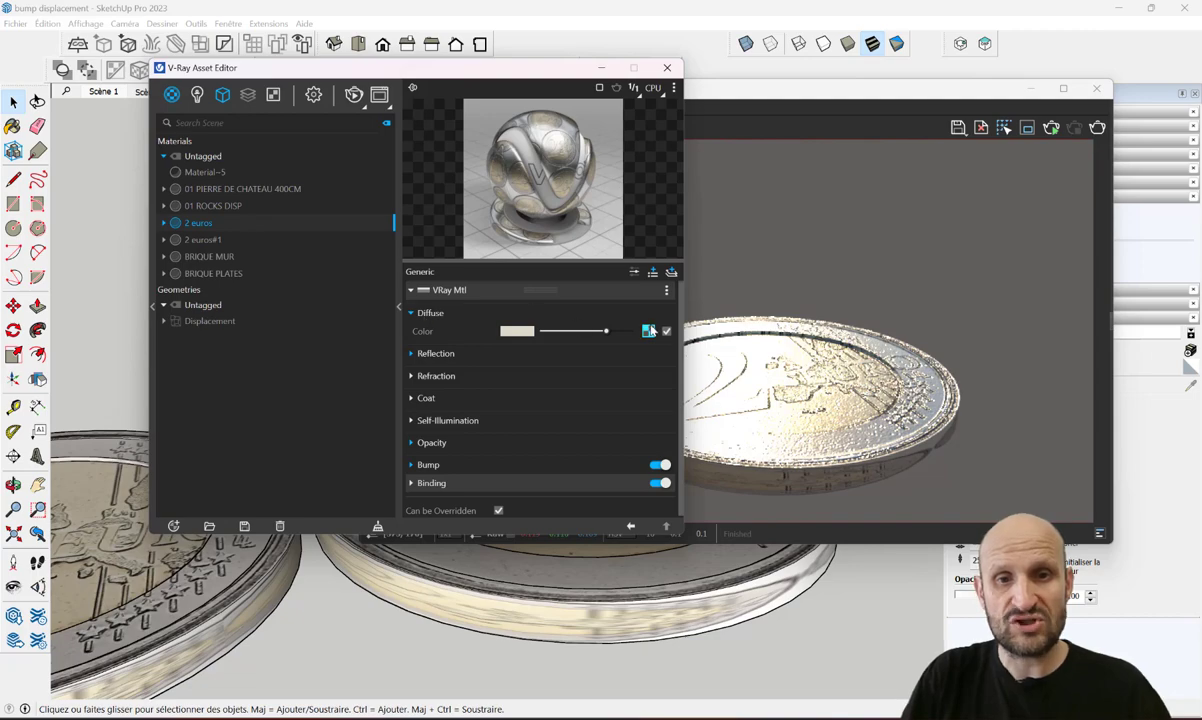
pyautogui.click(445, 356)
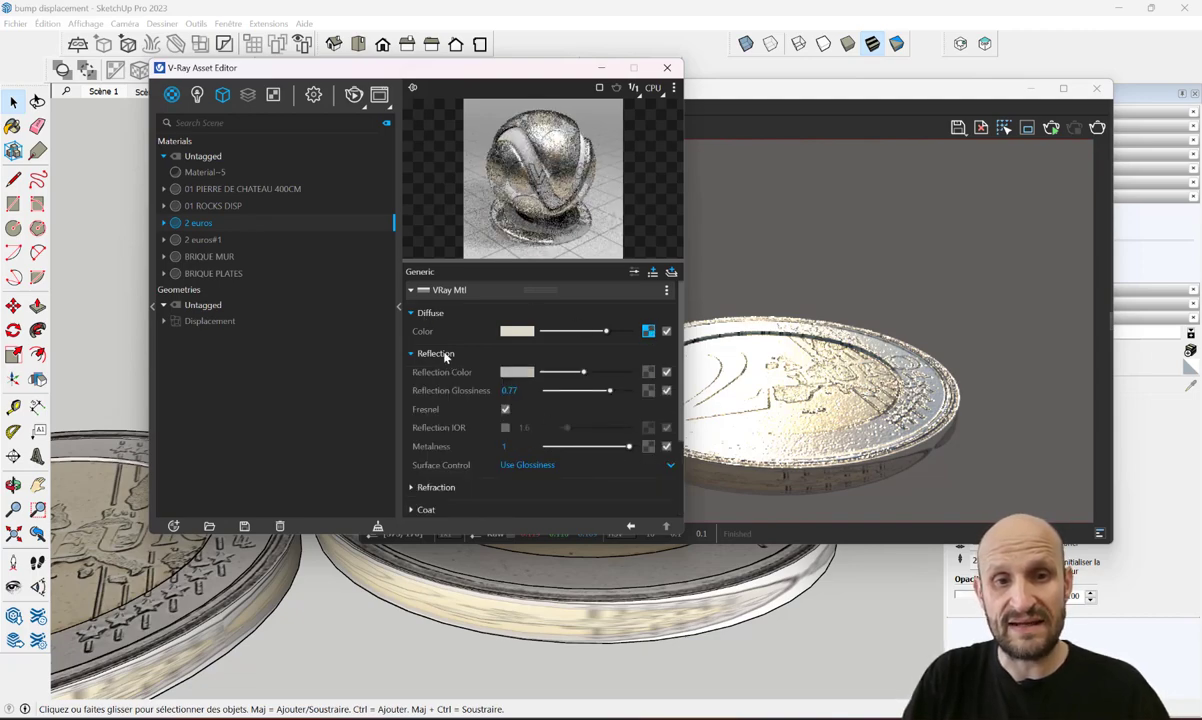
pyautogui.click(424, 355)
pyautogui.click(426, 466)
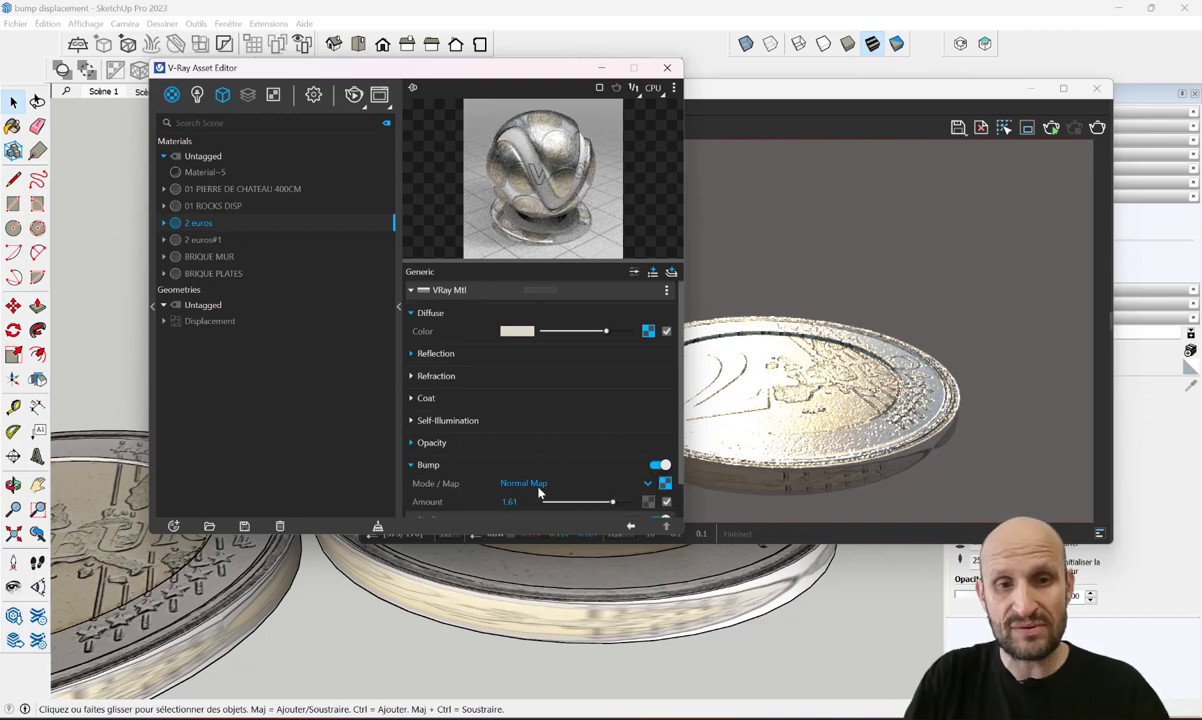
pyautogui.scroll(-1, 540, 490)
# Check the bump's normal-map bitmap, then close the Asset Editor and Frame Buffer
pyautogui.click(664, 444)
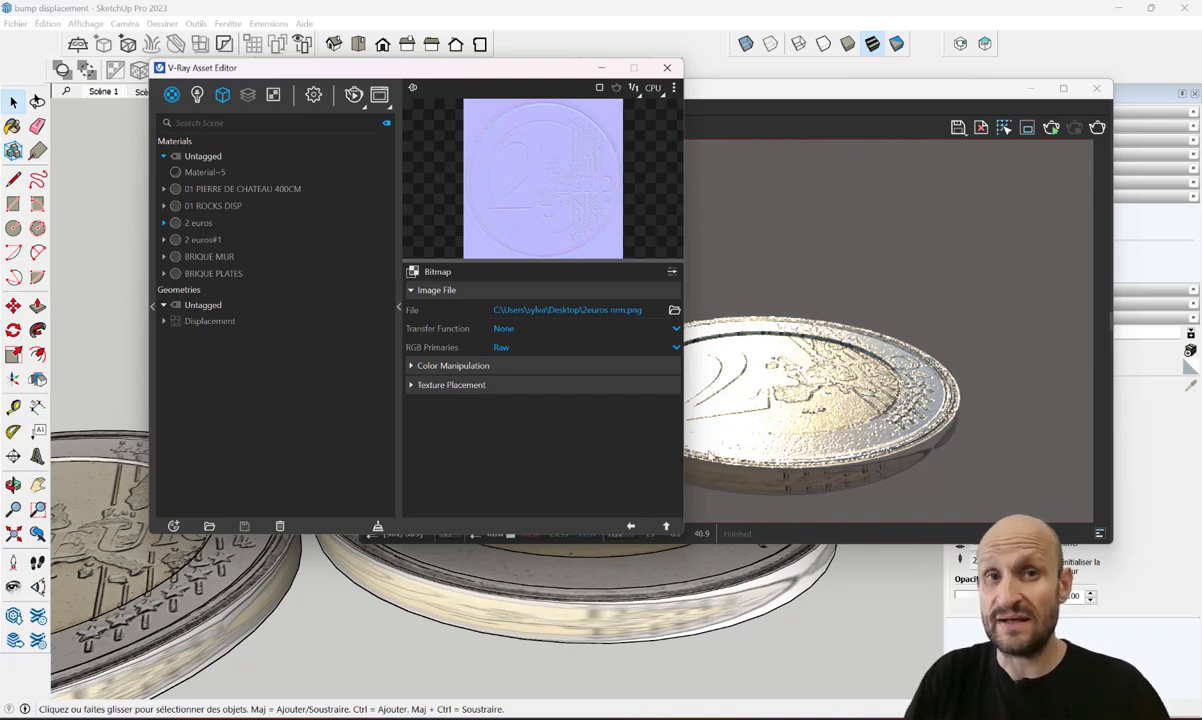
pyautogui.click(630, 527)
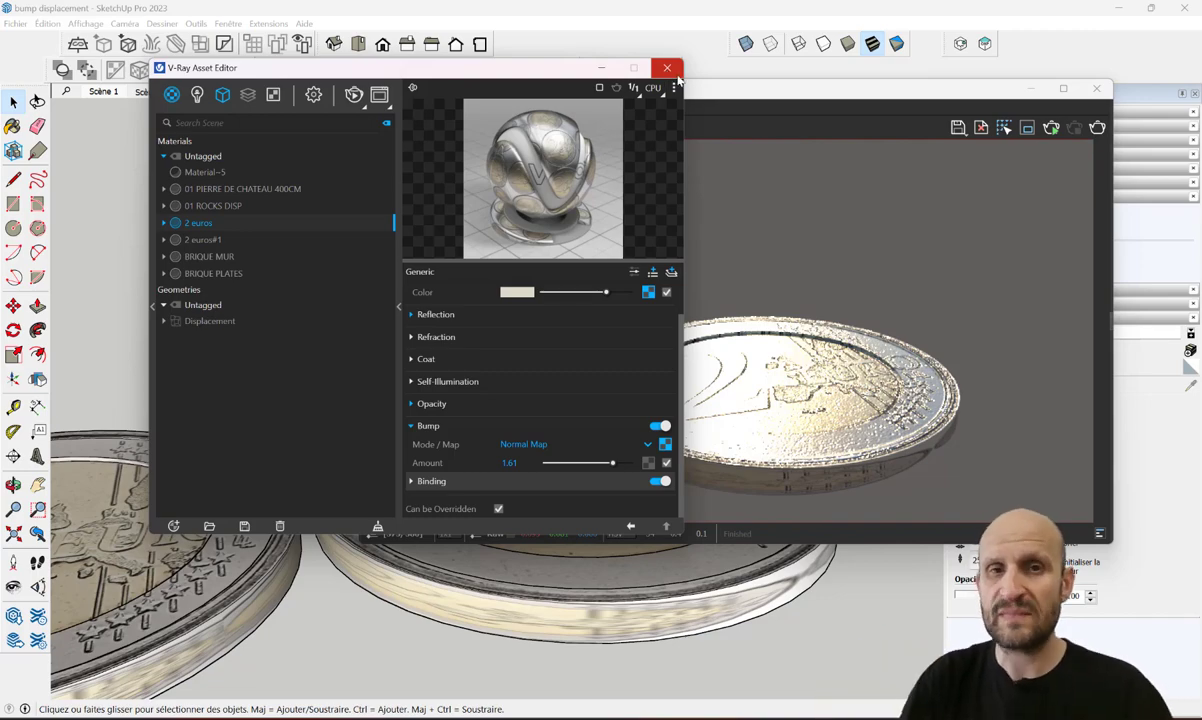
pyautogui.click(672, 70)
pyautogui.click(1095, 88)
# Orbit onto the rocky terrain and select the terrain group
pyautogui.scroll(-5, 640, 292)
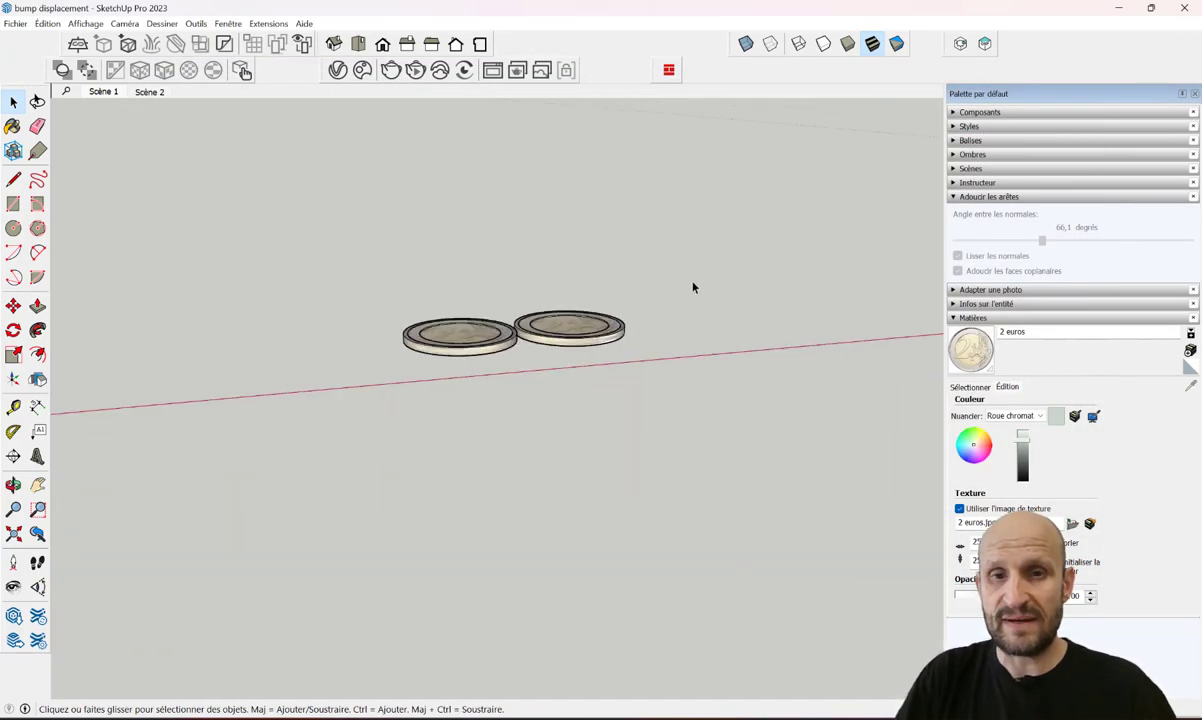
pyautogui.scroll(10, 692, 287)
pyautogui.moveTo(276, 438)
pyautogui.mouseDown(button='middle')
pyautogui.moveTo(429, 408)
pyautogui.moveTo(368, 287)
pyautogui.mouseUp(button='middle')
pyautogui.click(368, 287)
pyautogui.moveTo(495, 264); pyautogui.dragTo(529, 274, button='middle')
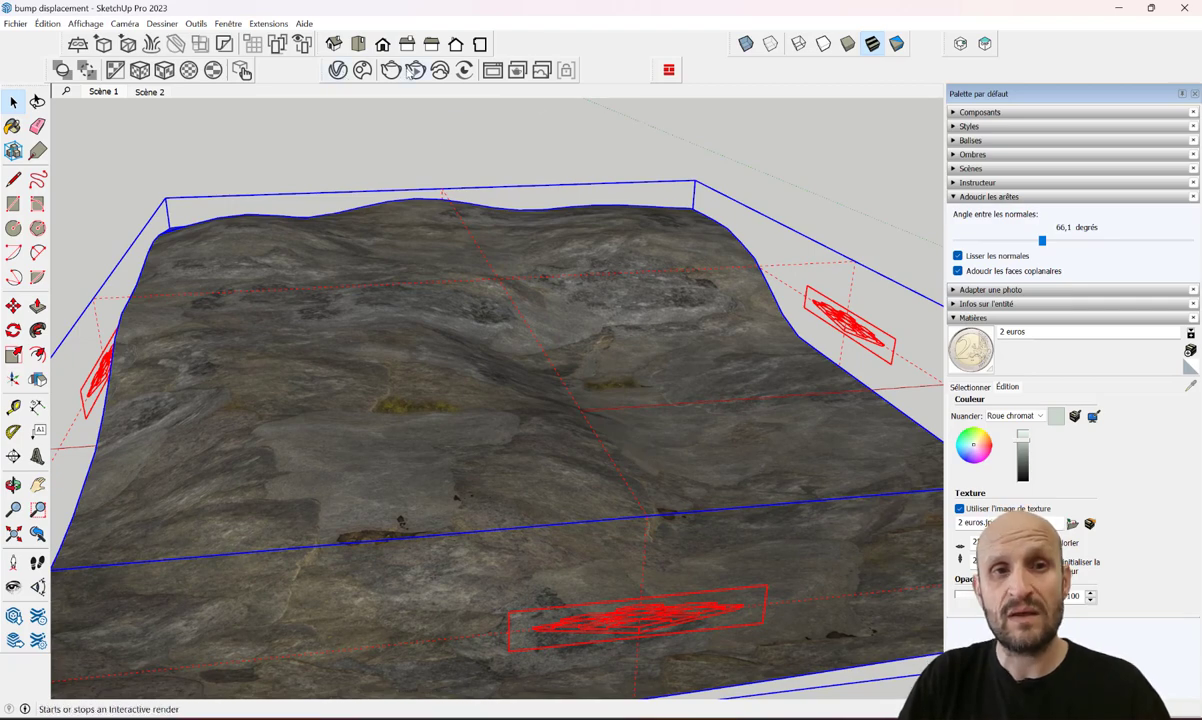
# Render the displaced terrain interactively beside the Asset Editor's materials list
pyautogui.click(337, 70)
pyautogui.click(223, 97)
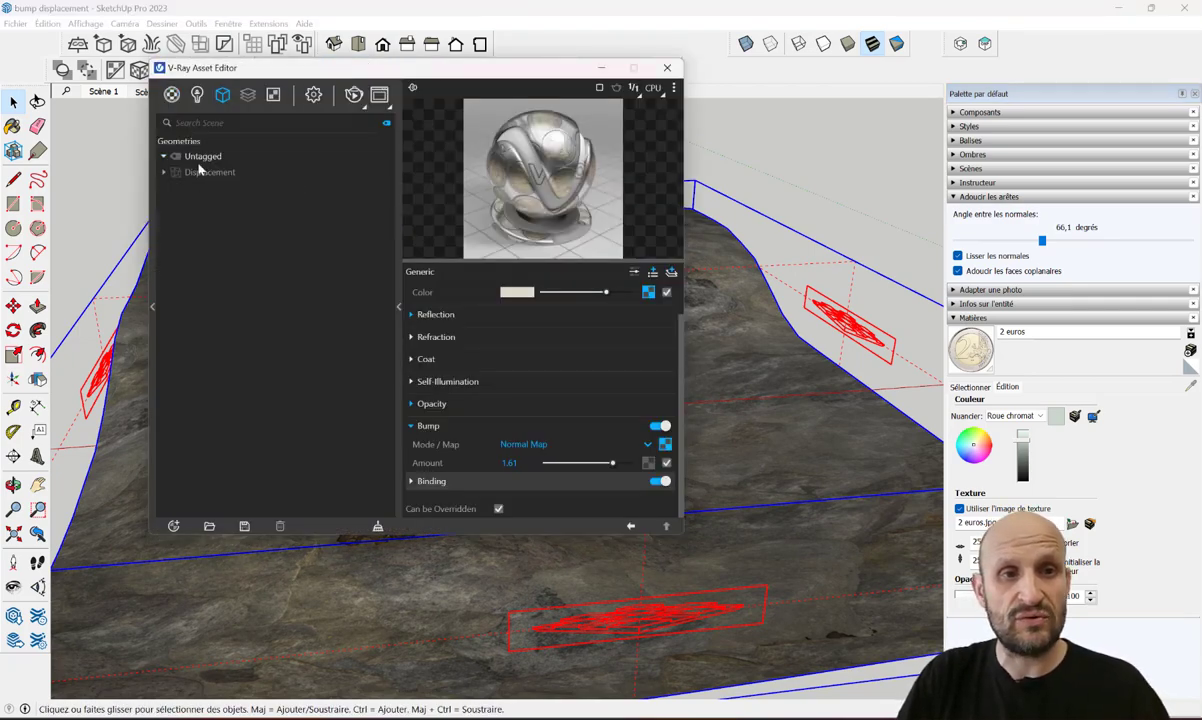
pyautogui.click(353, 95)
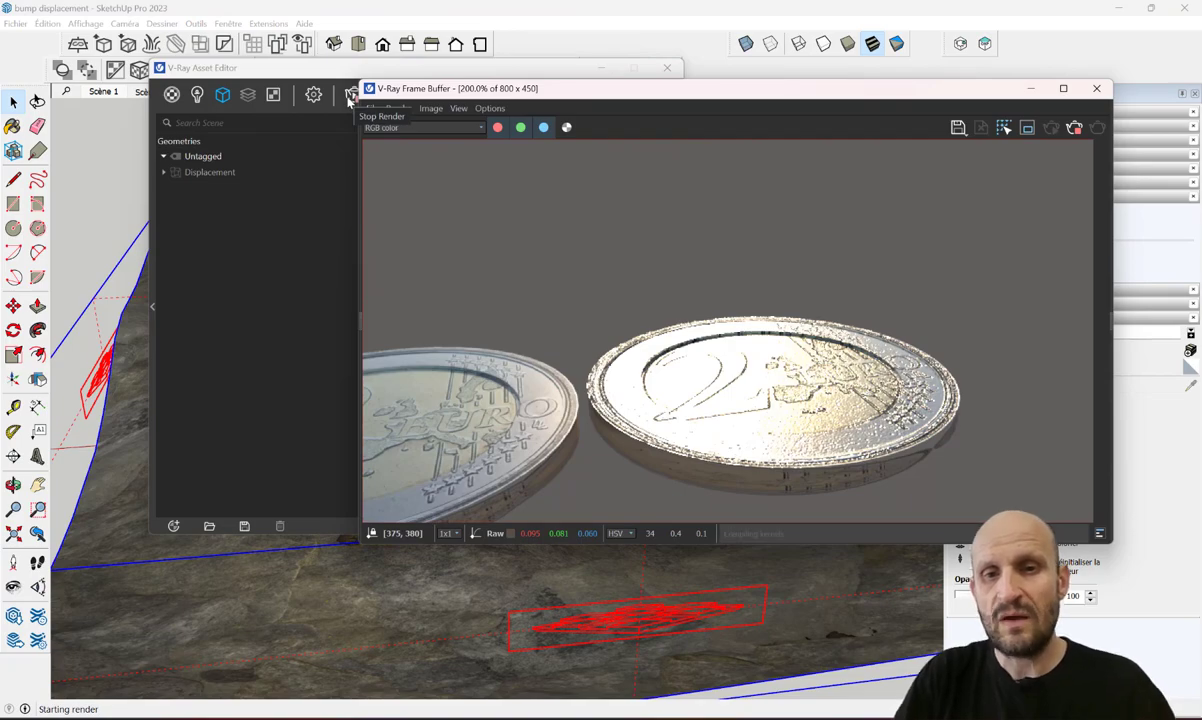
pyautogui.moveTo(560, 630)
pyautogui.mouseDown(button='middle')
pyautogui.moveTo(575, 635)
pyautogui.moveTo(510, 443)
pyautogui.mouseUp(button='middle')
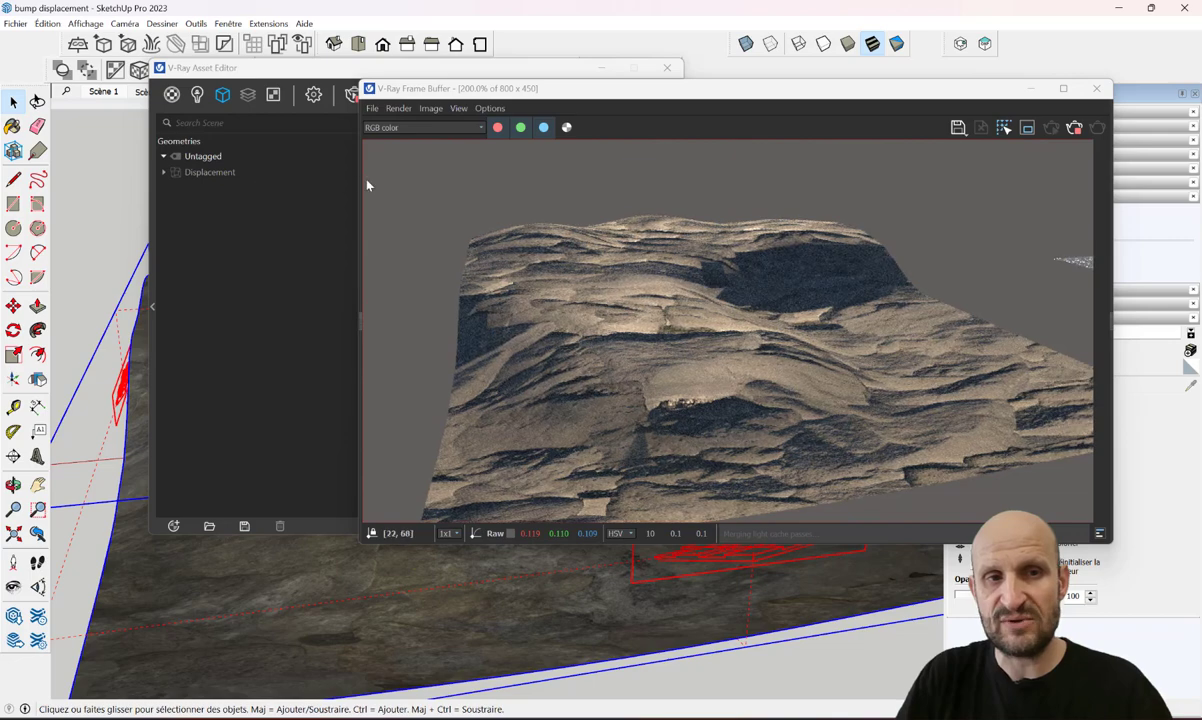
pyautogui.moveTo(706, 97); pyautogui.dragTo(795, 93)
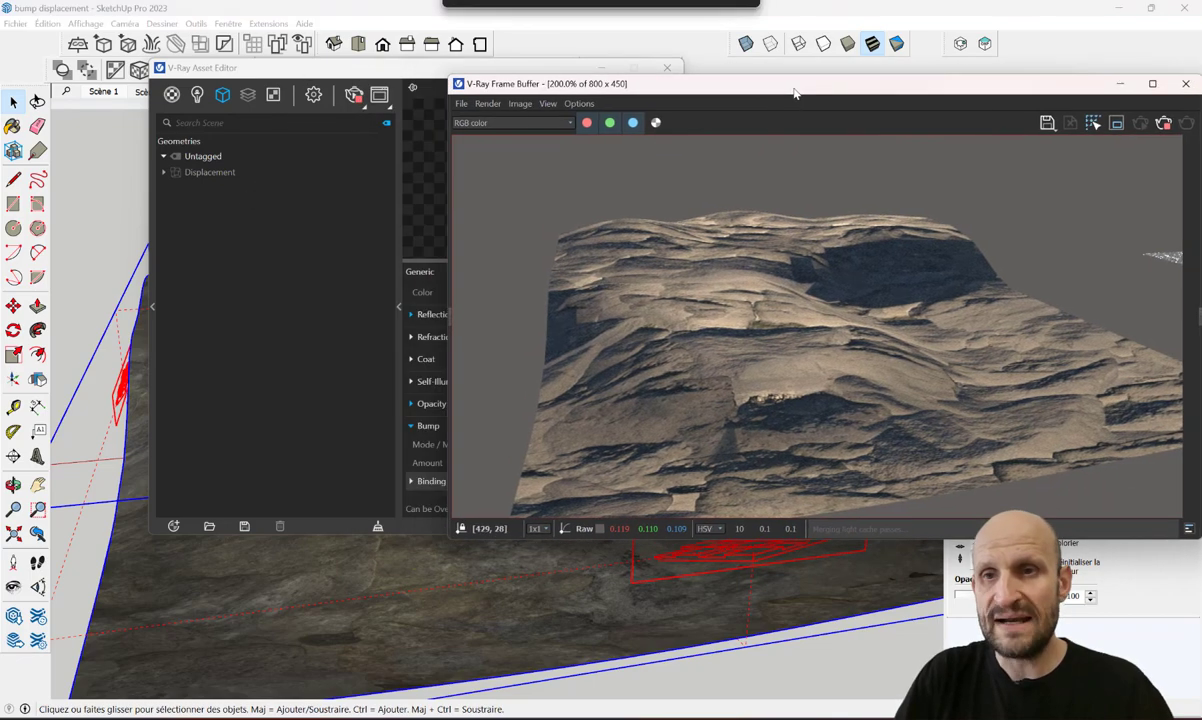
pyautogui.moveTo(346, 78)
pyautogui.mouseDown()
pyautogui.moveTo(320, 78)
pyautogui.moveTo(316, 53)
pyautogui.mouseUp()
pyautogui.click(145, 73)
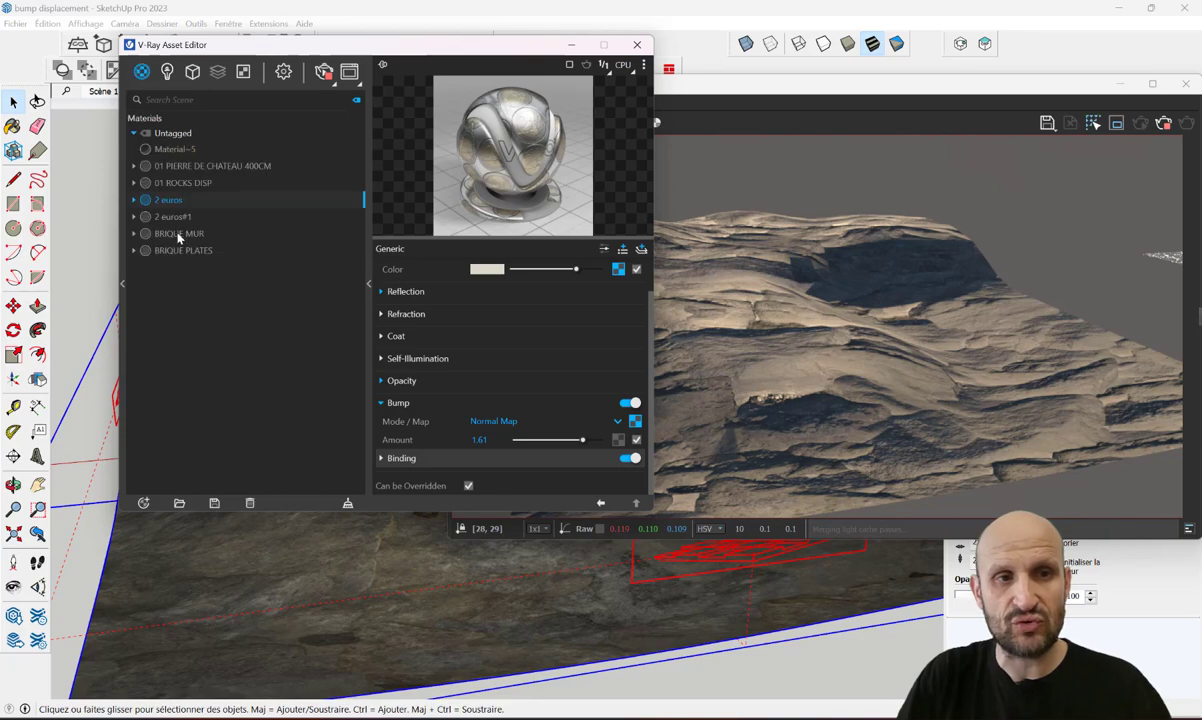
# Switch the 01 ROCKS DISP material's bump off, then back on
pyautogui.click(172, 184)
pyautogui.moveTo(300, 44); pyautogui.dragTo(180, 46)
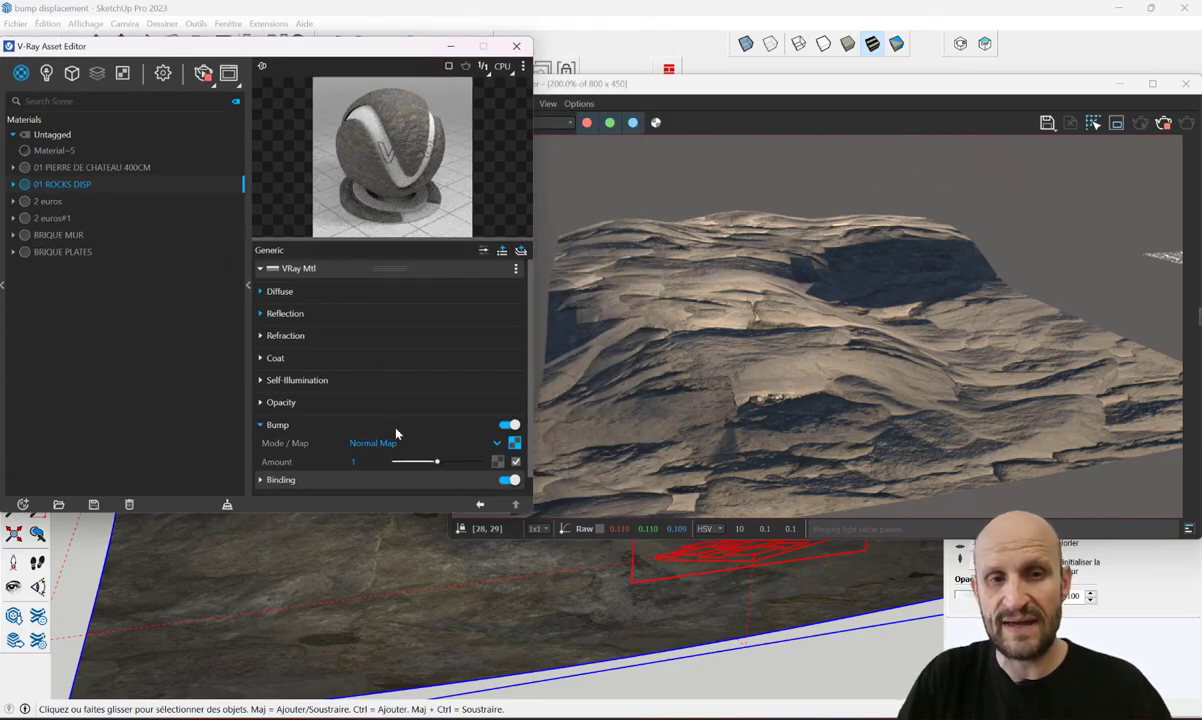
pyautogui.click(510, 426)
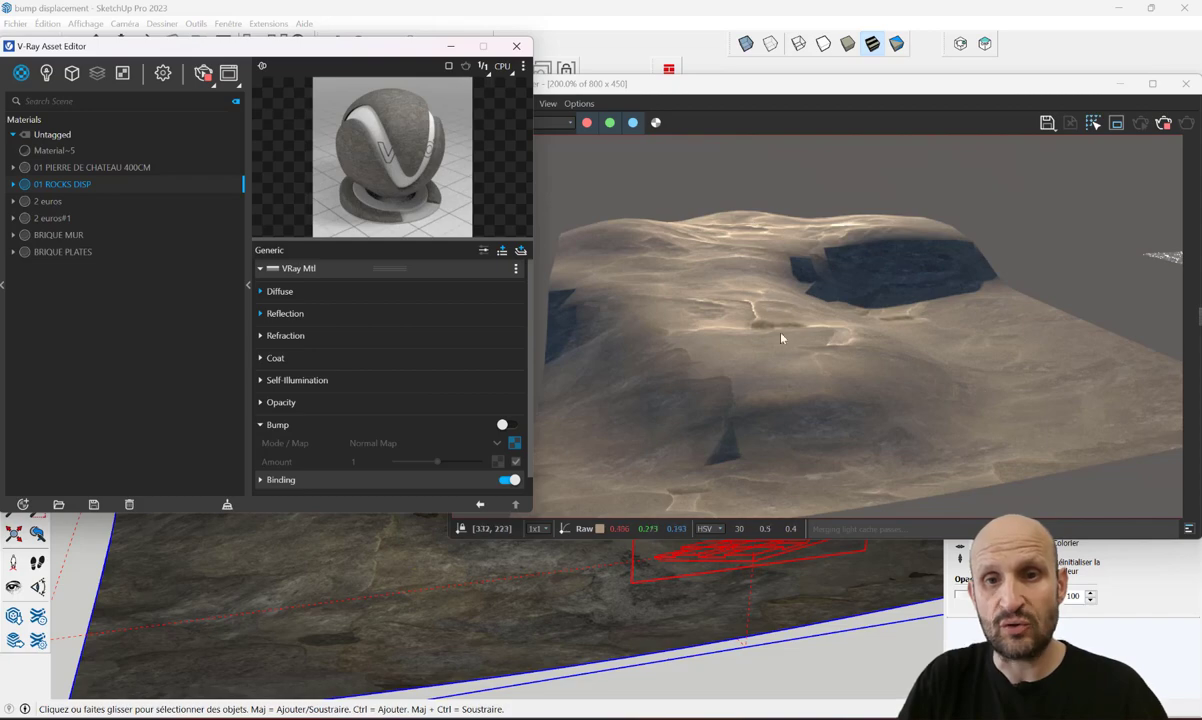
pyautogui.click(276, 316)
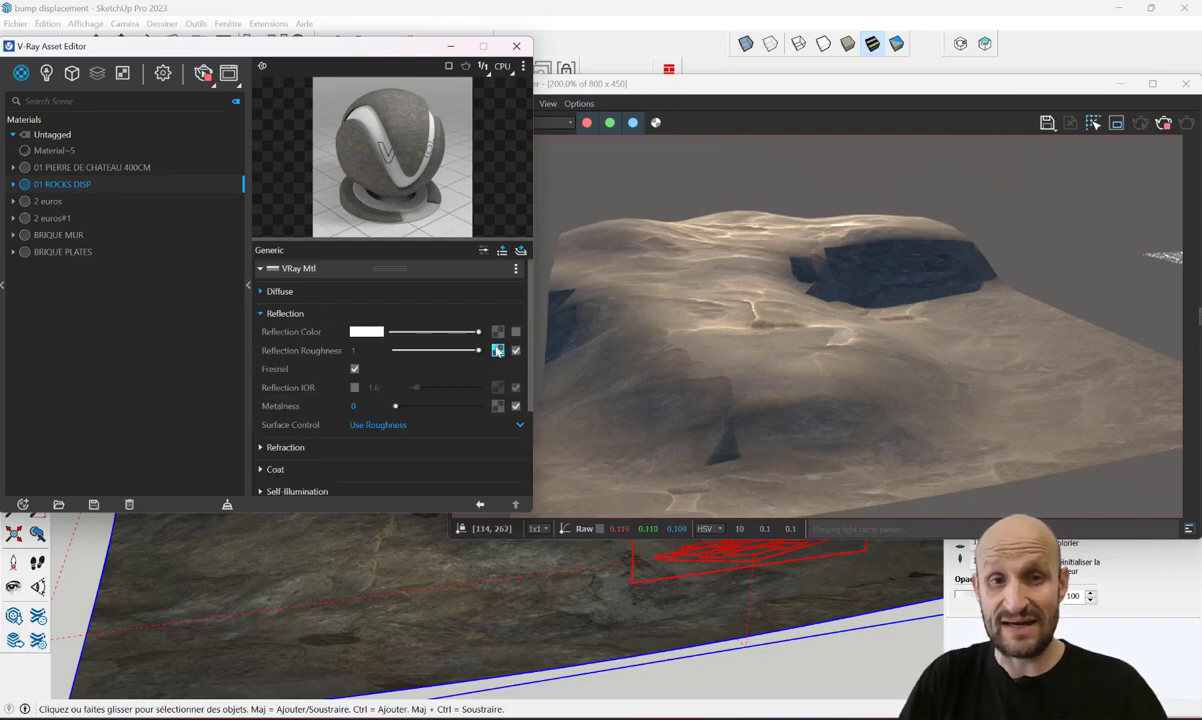
pyautogui.click(292, 313)
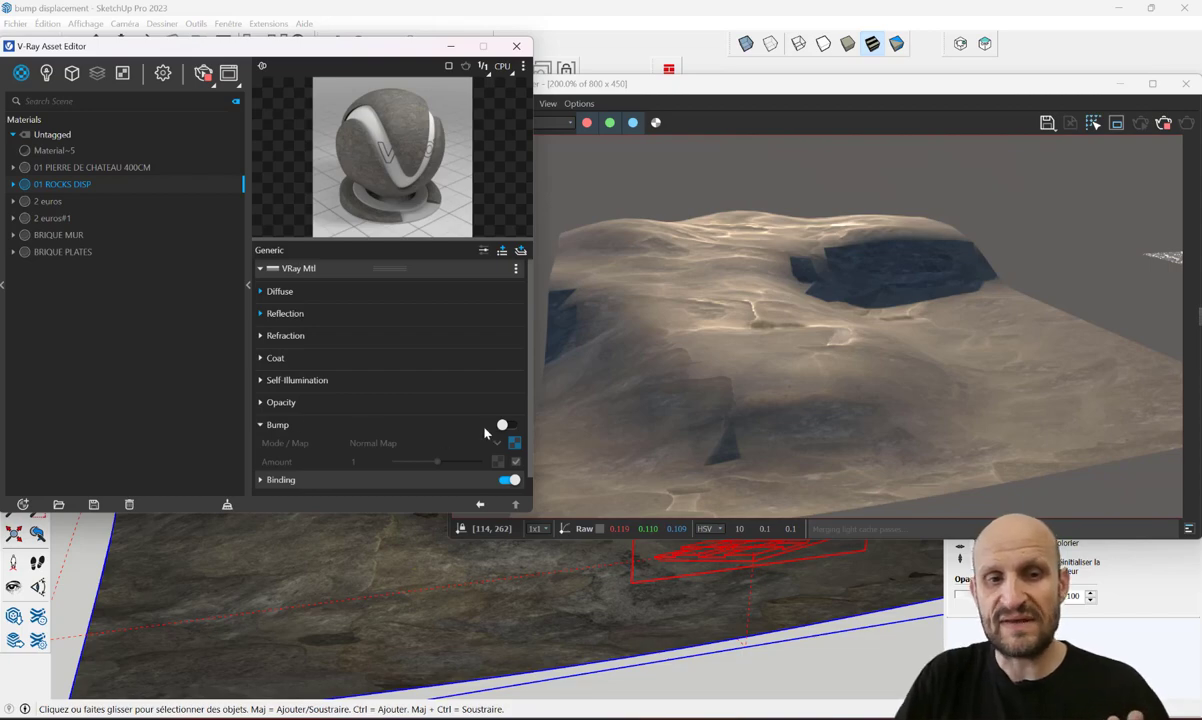
pyautogui.click(505, 425)
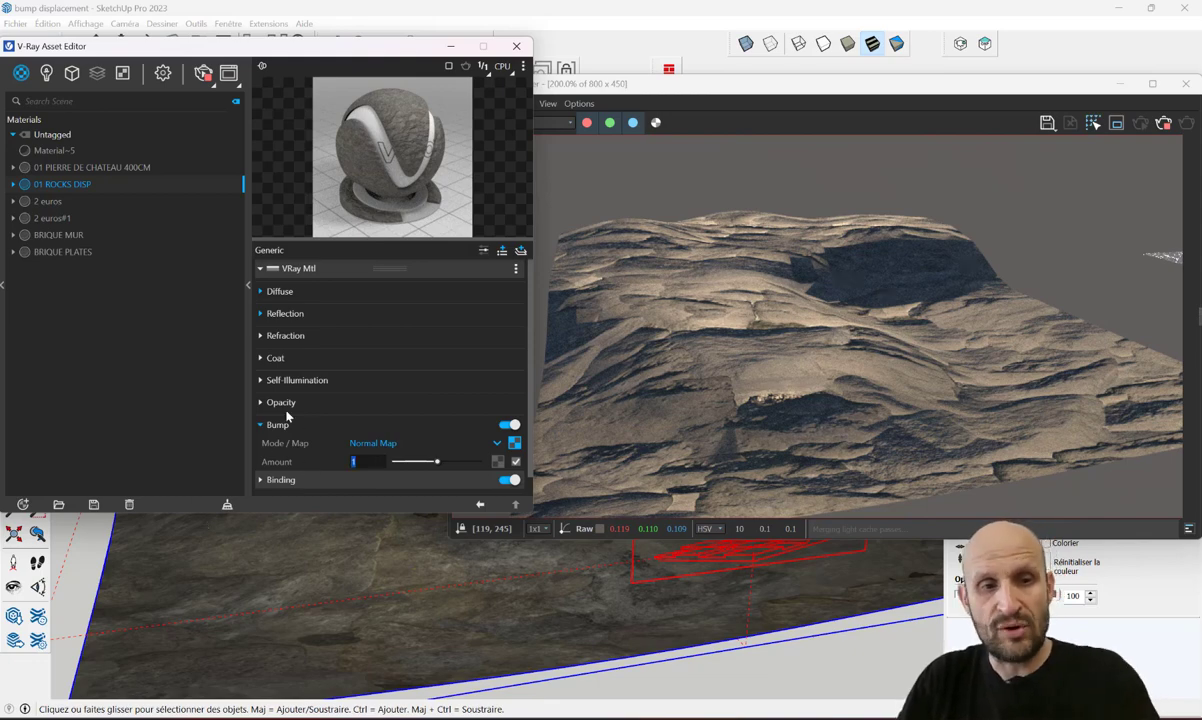
pyautogui.click(367, 461)
pyautogui.write('2')
# Try bump amounts 2 and 5 on 01 ROCKS DISP, then return it to 1
pyautogui.press('Return')
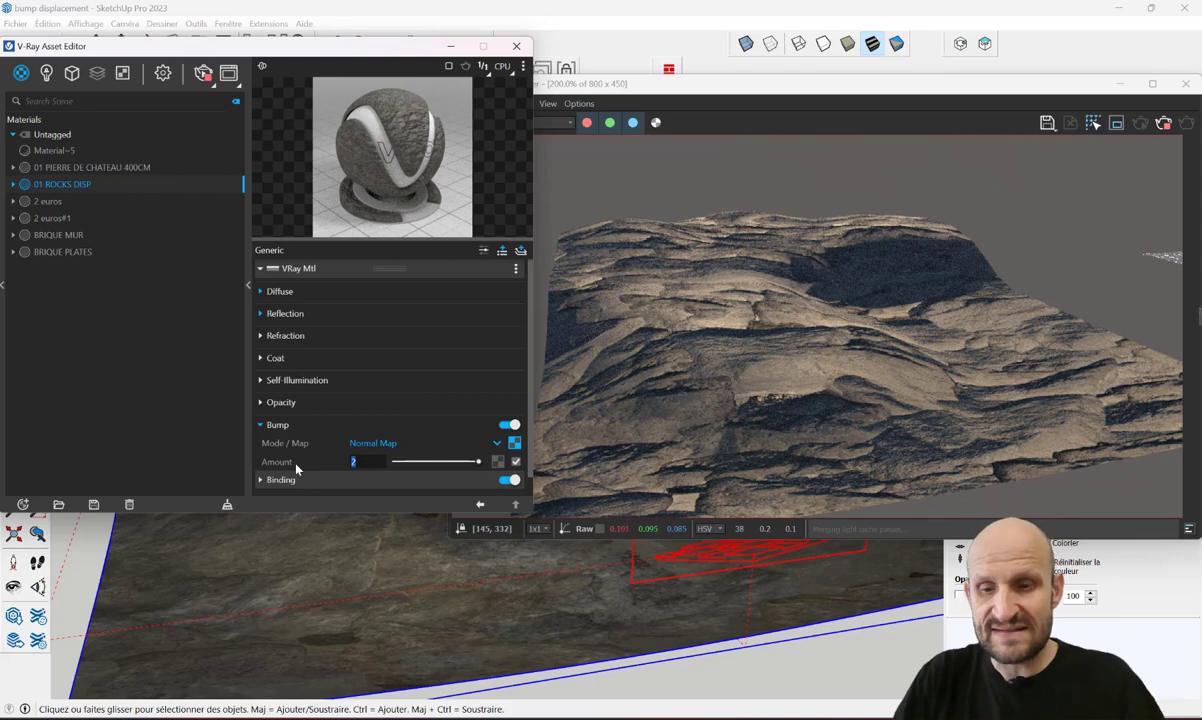
pyautogui.write('5')
pyautogui.press('Return')
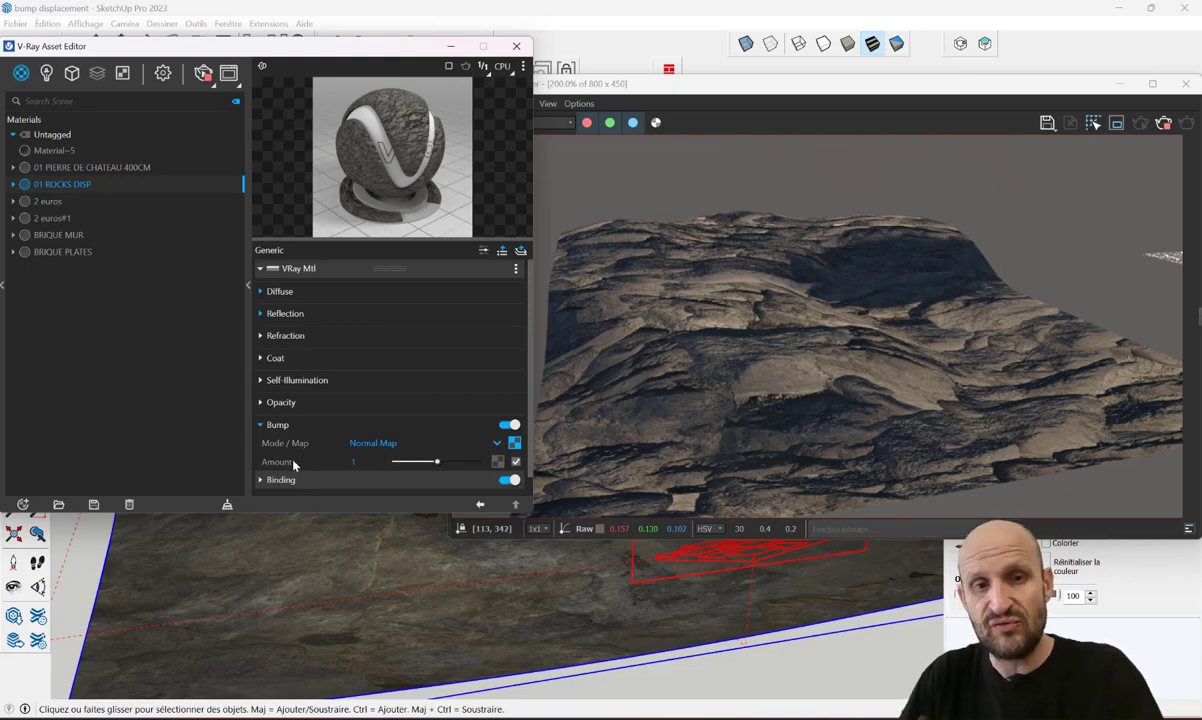
pyautogui.press('Return')
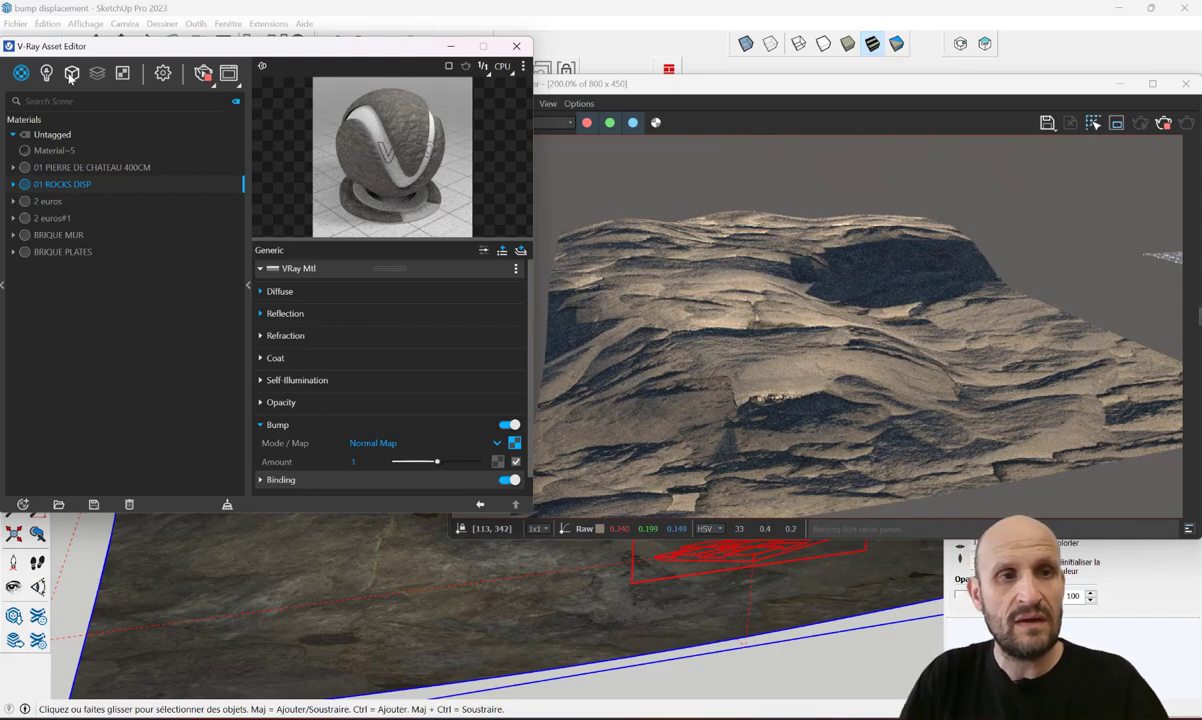
# Set the Displacement geometry's amount to 50, then lower it to 20
pyautogui.click(68, 74)
pyautogui.click(47, 151)
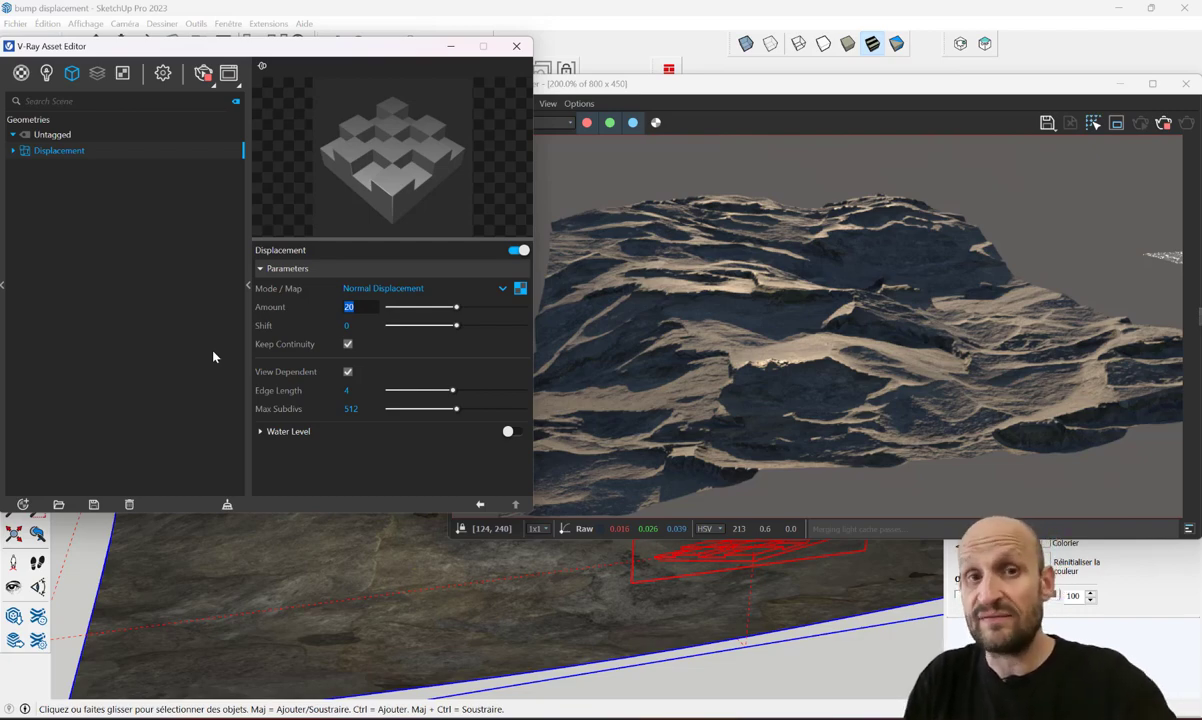
pyautogui.write('50')
pyautogui.press('Return')
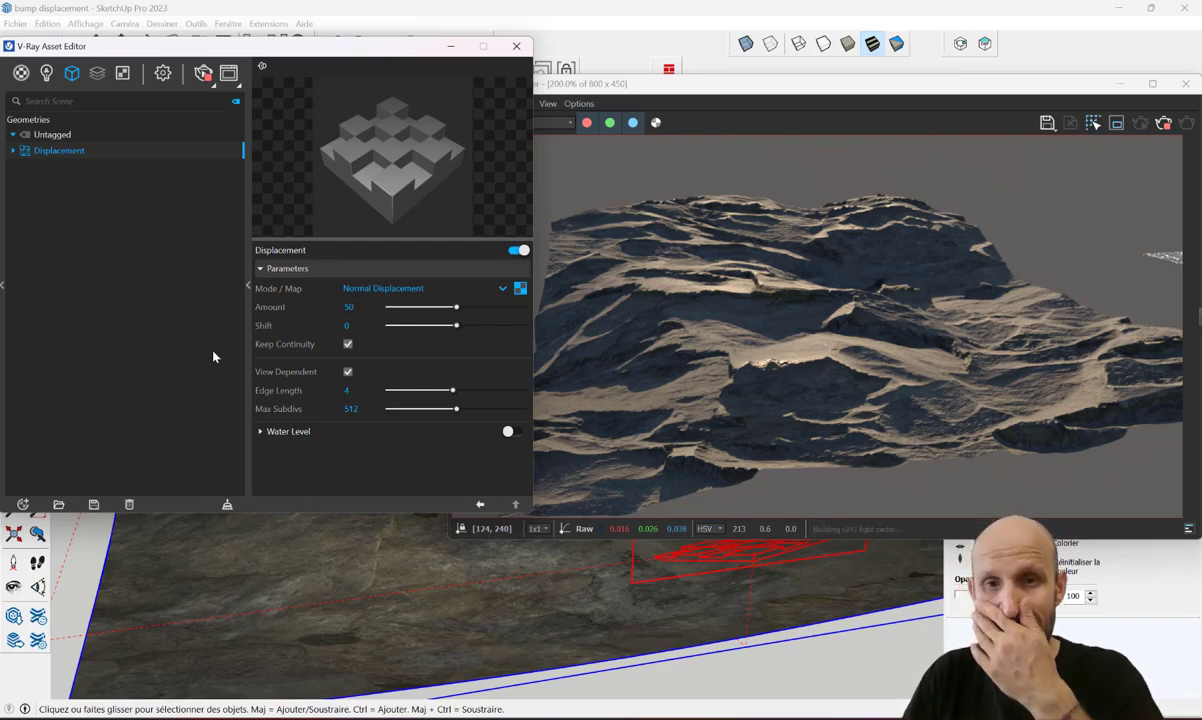
pyautogui.moveTo(610, 600)
pyautogui.mouseDown(button='middle')
pyautogui.moveTo(648, 619)
pyautogui.moveTo(512, 596)
pyautogui.moveTo(566, 681)
pyautogui.moveTo(558, 640)
pyautogui.mouseUp(button='middle')
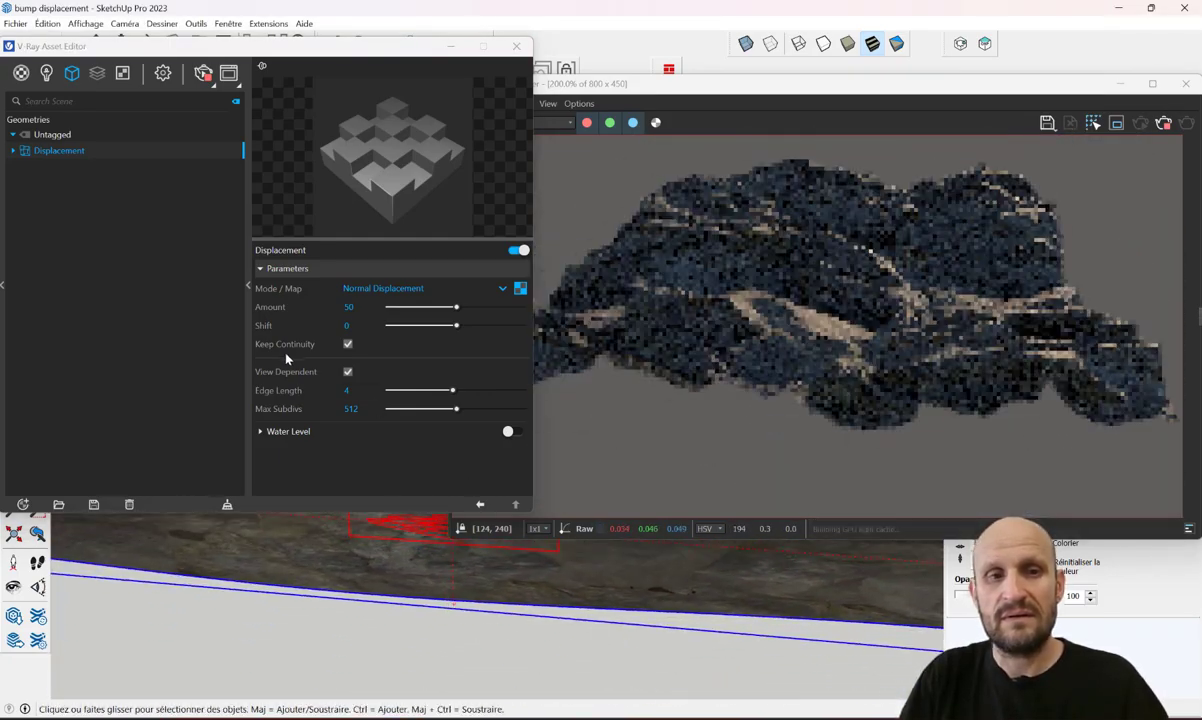
pyautogui.doubleClick(348, 307)
pyautogui.write('20')
pyautogui.press('Return')
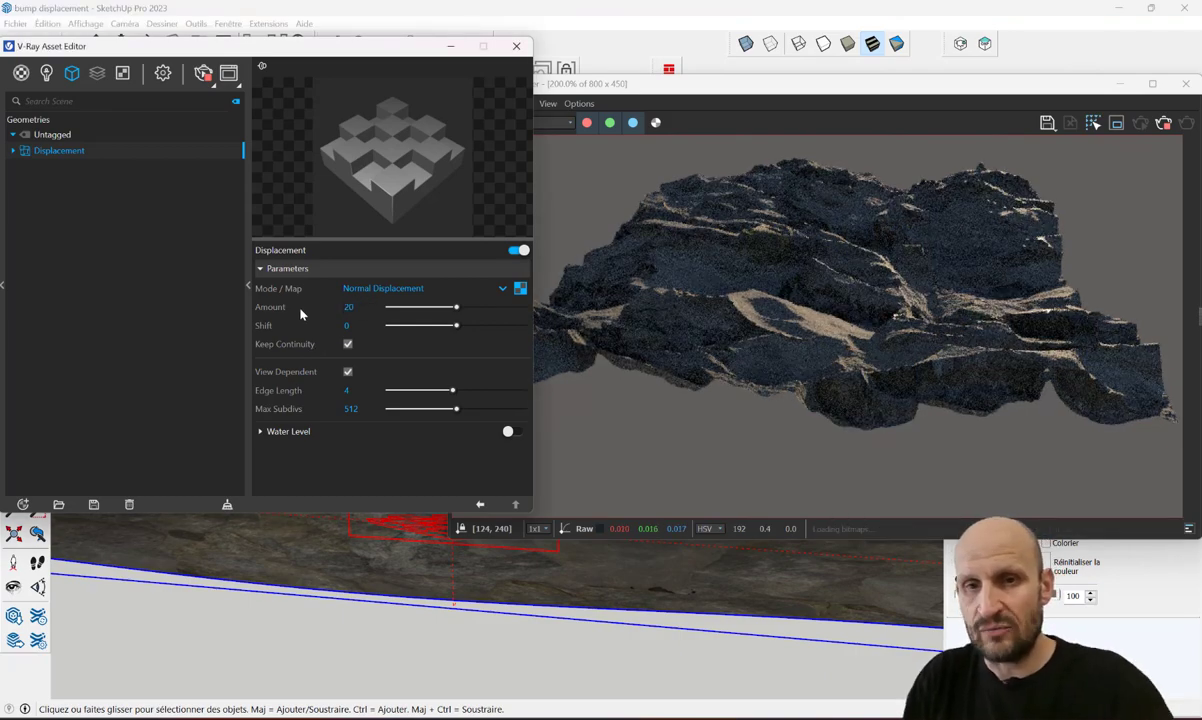
pyautogui.moveTo(610, 558); pyautogui.dragTo(660, 590, button='middle')
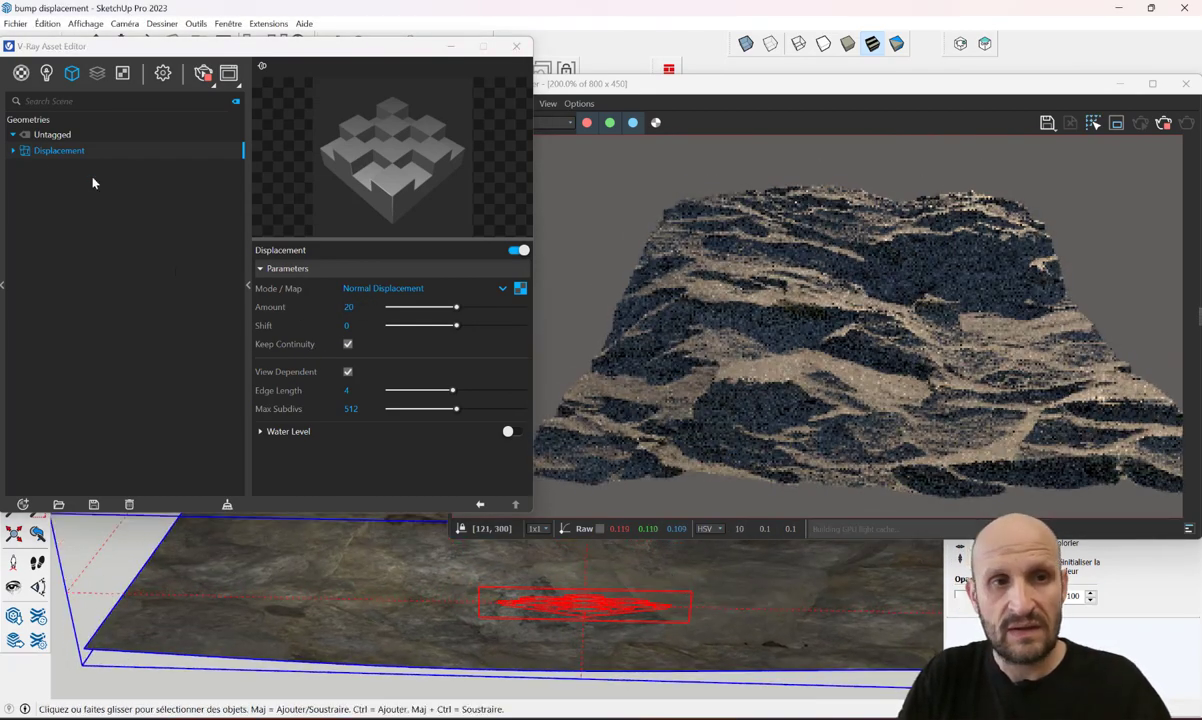
# Compare the terrain with displacement off using a region render, then close the render window
pyautogui.click(101, 154)
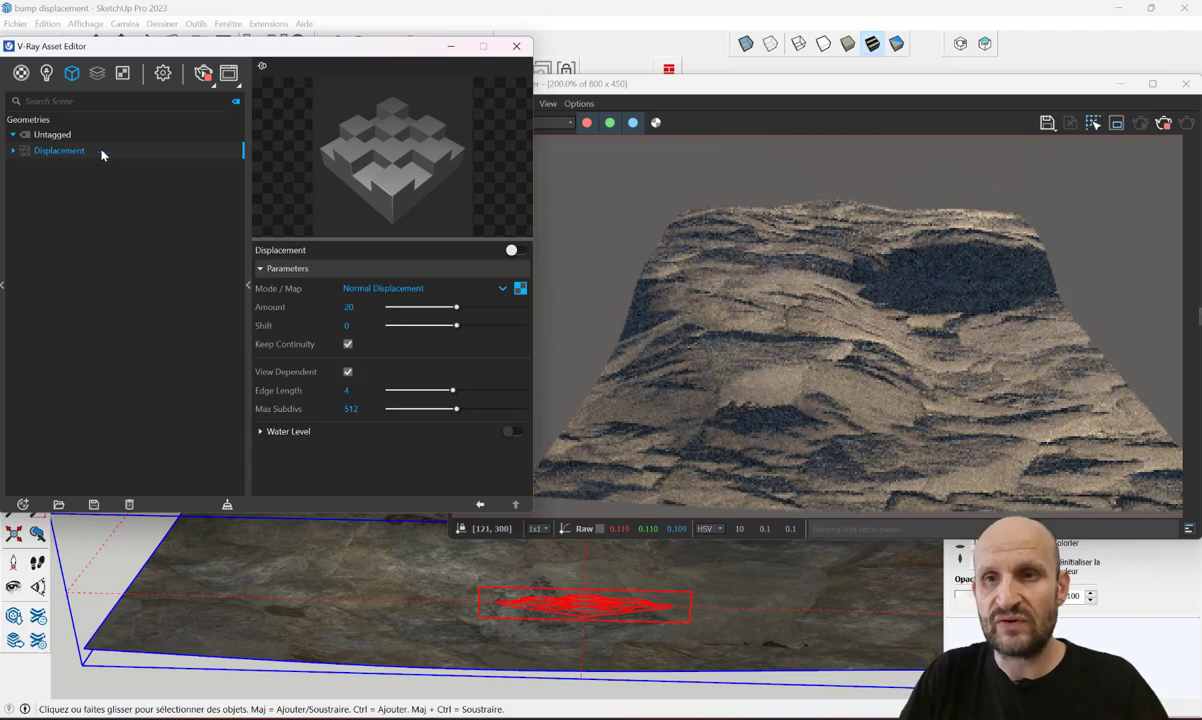
pyautogui.click(1118, 122)
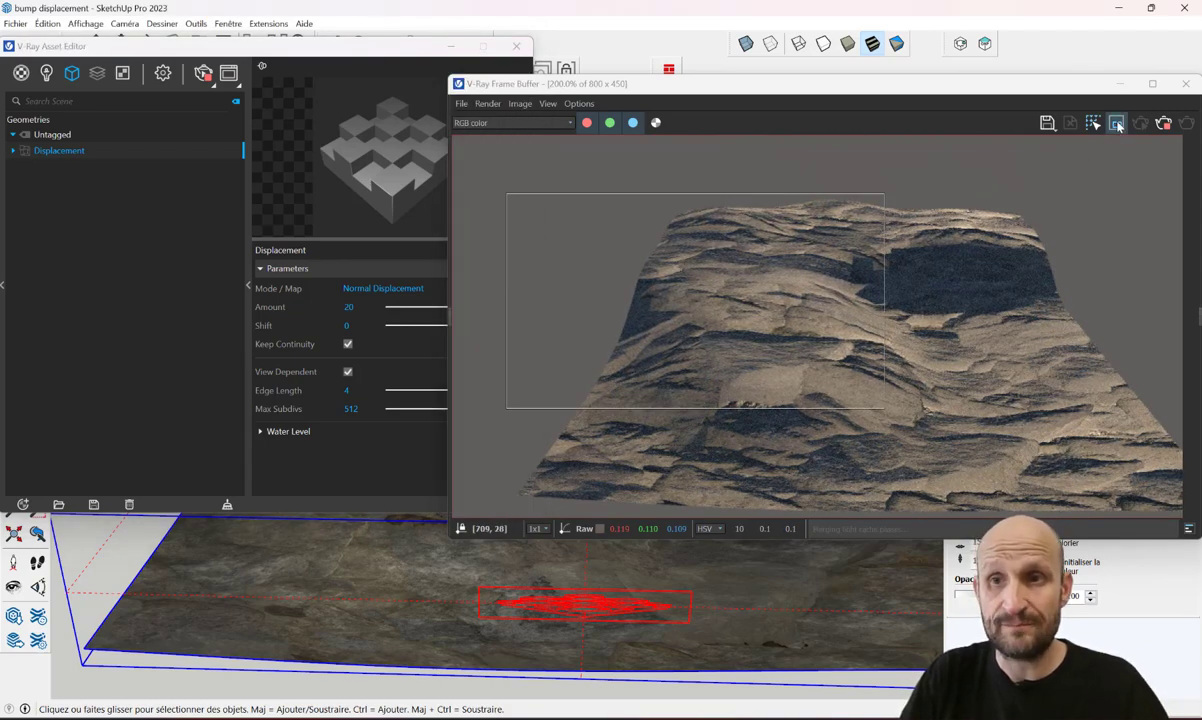
pyautogui.moveTo(710, 166); pyautogui.dragTo(950, 480)
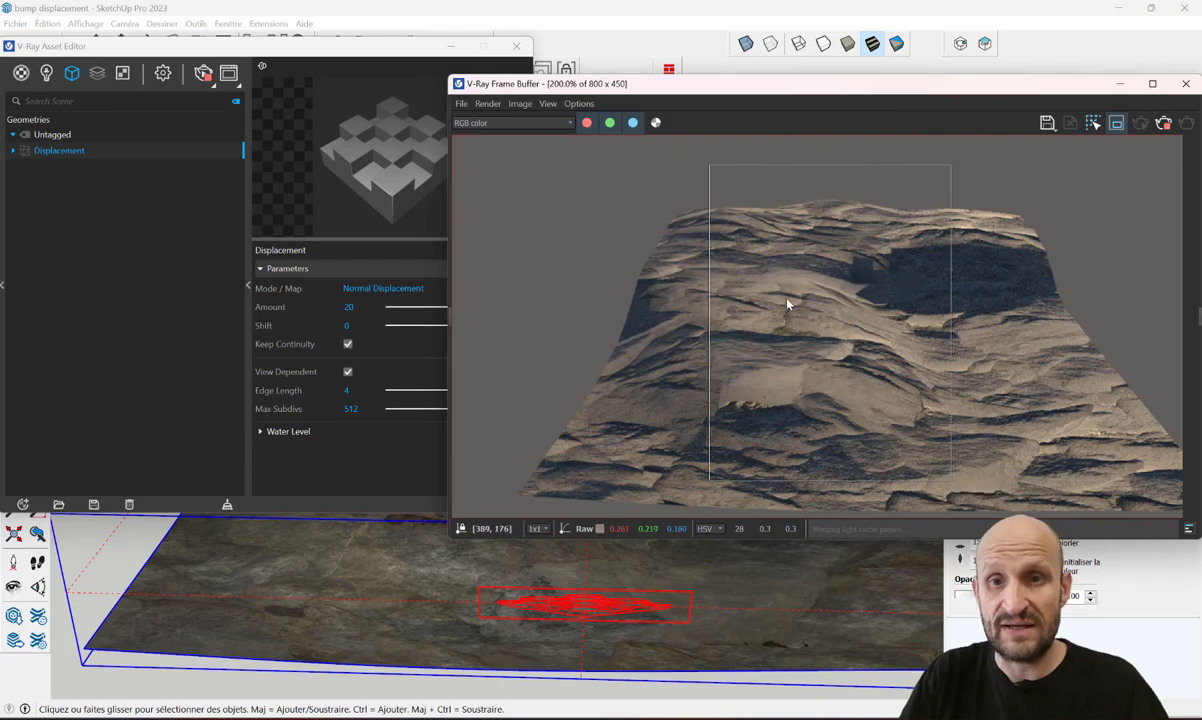
pyautogui.click(28, 155)
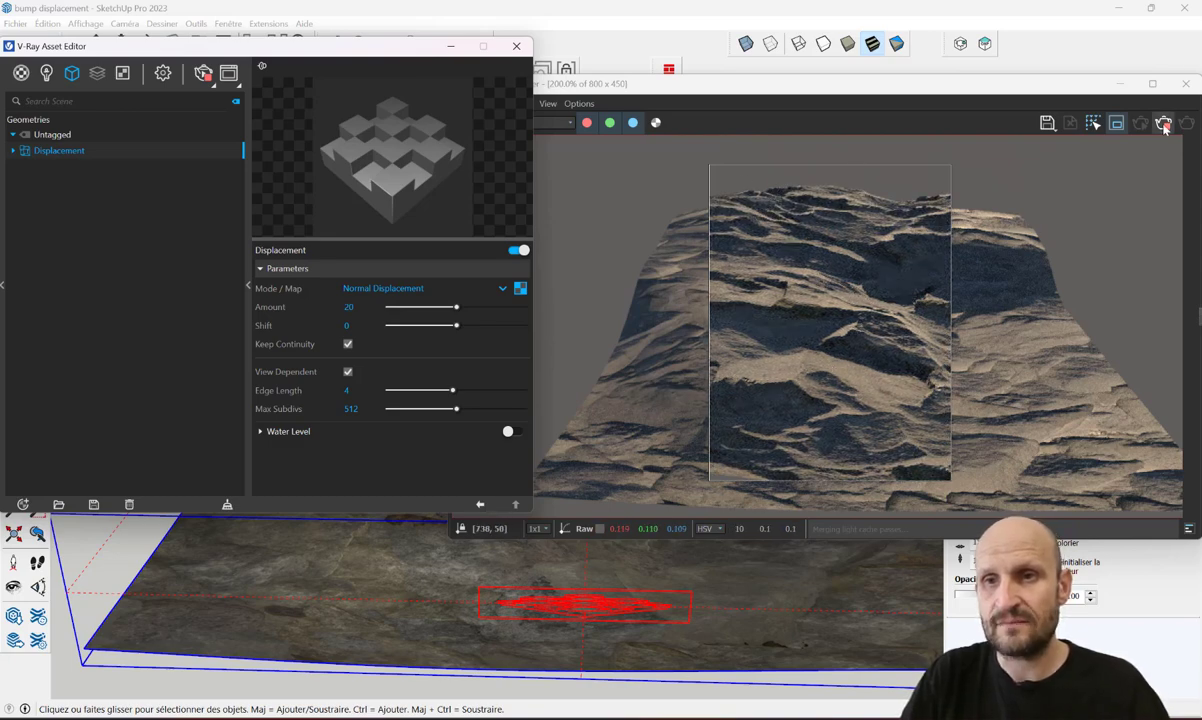
pyautogui.click(1120, 83)
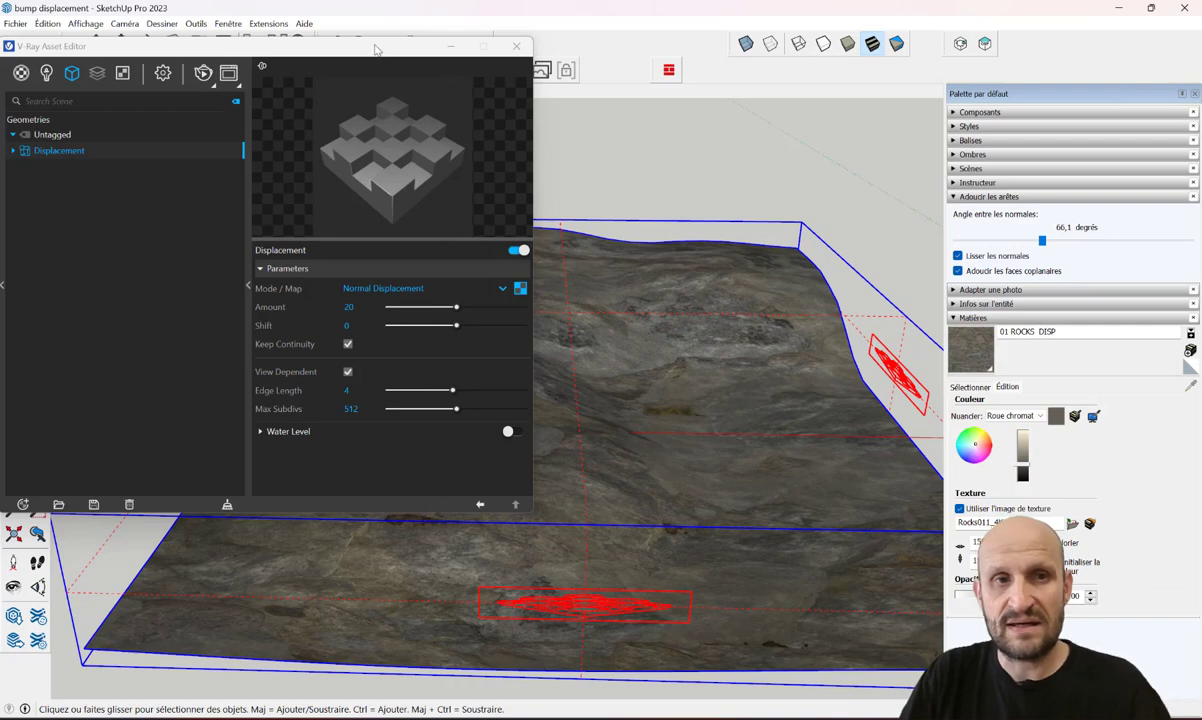
# Switch to the floor-and-walls scene and turn off the BRIQUE PLATES bump
pyautogui.moveTo(376, 50); pyautogui.dragTo(300, 60)
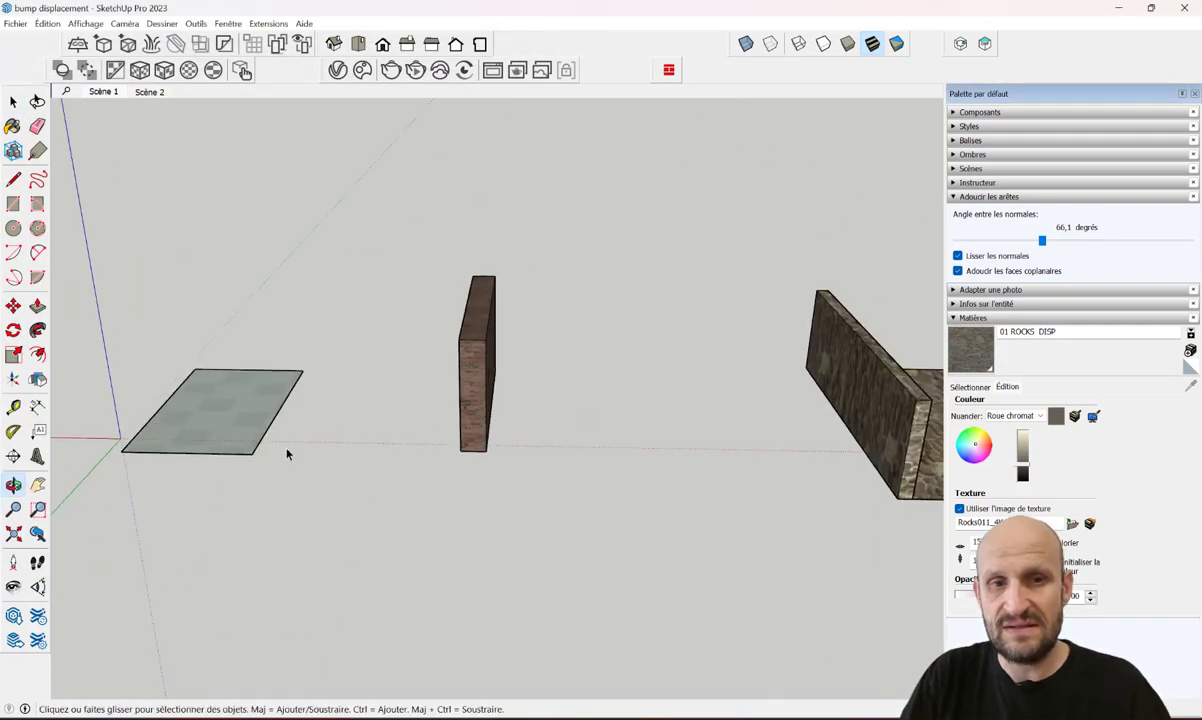
pyautogui.scroll(5, 287, 455)
pyautogui.scroll(3, 228, 420)
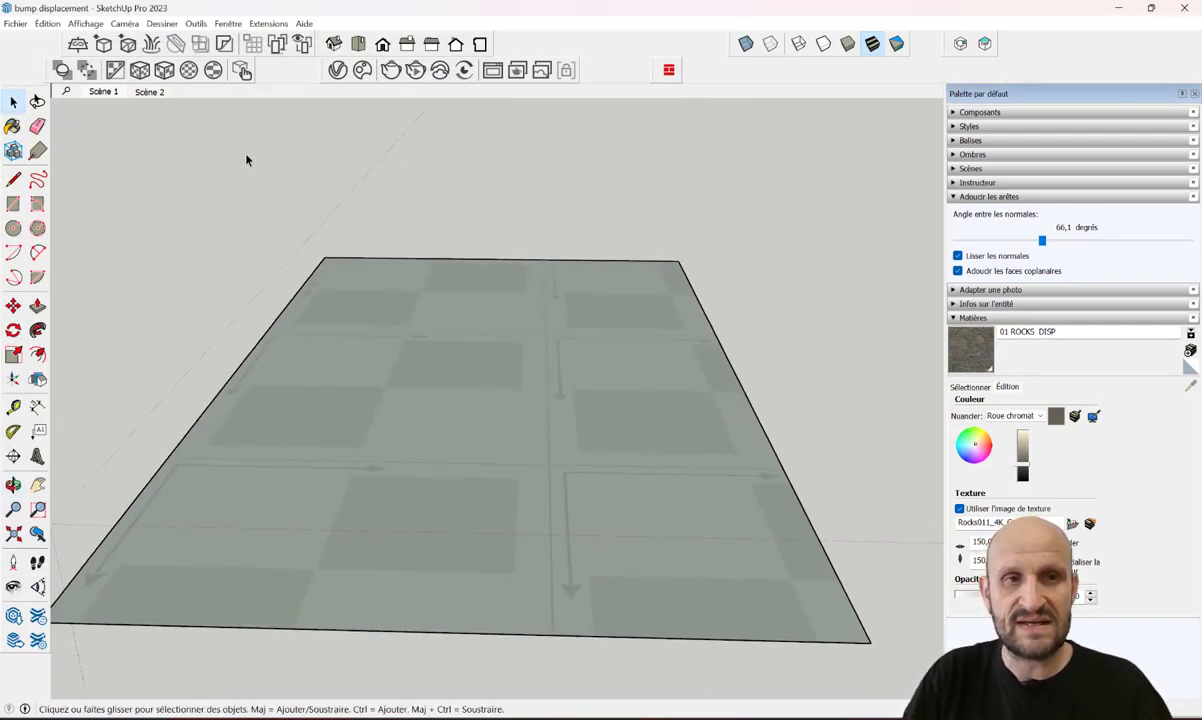
pyautogui.click(338, 69)
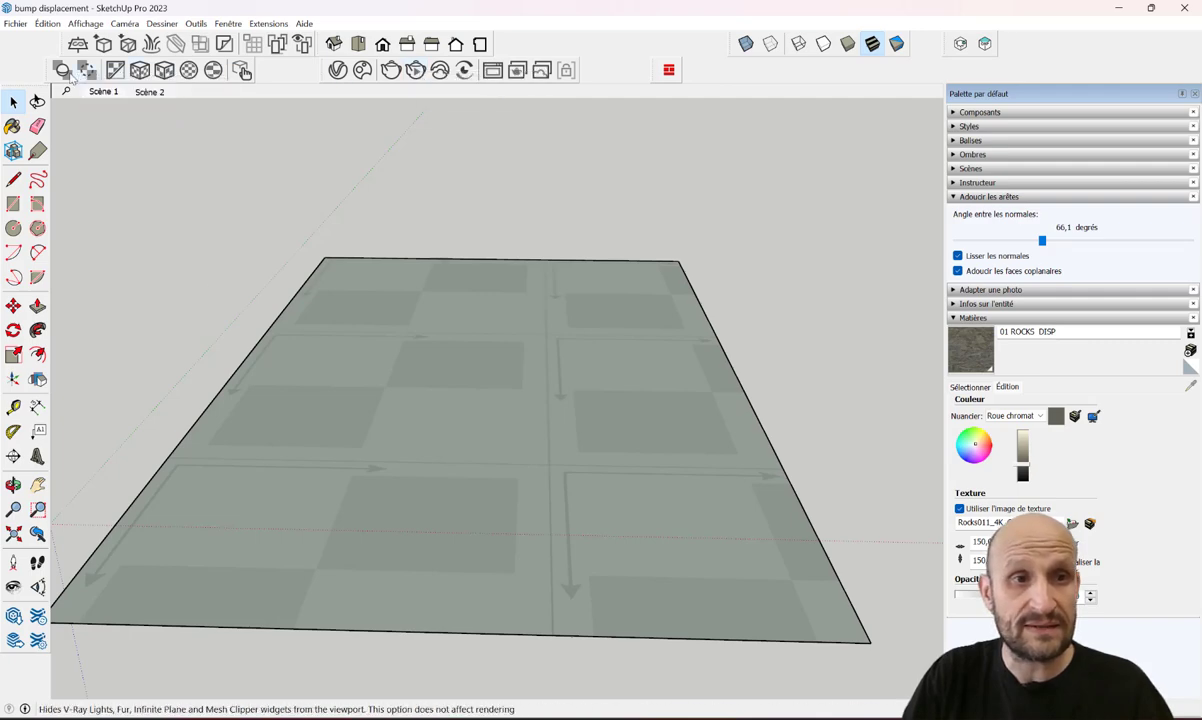
pyautogui.click(86, 109)
pyautogui.click(127, 288)
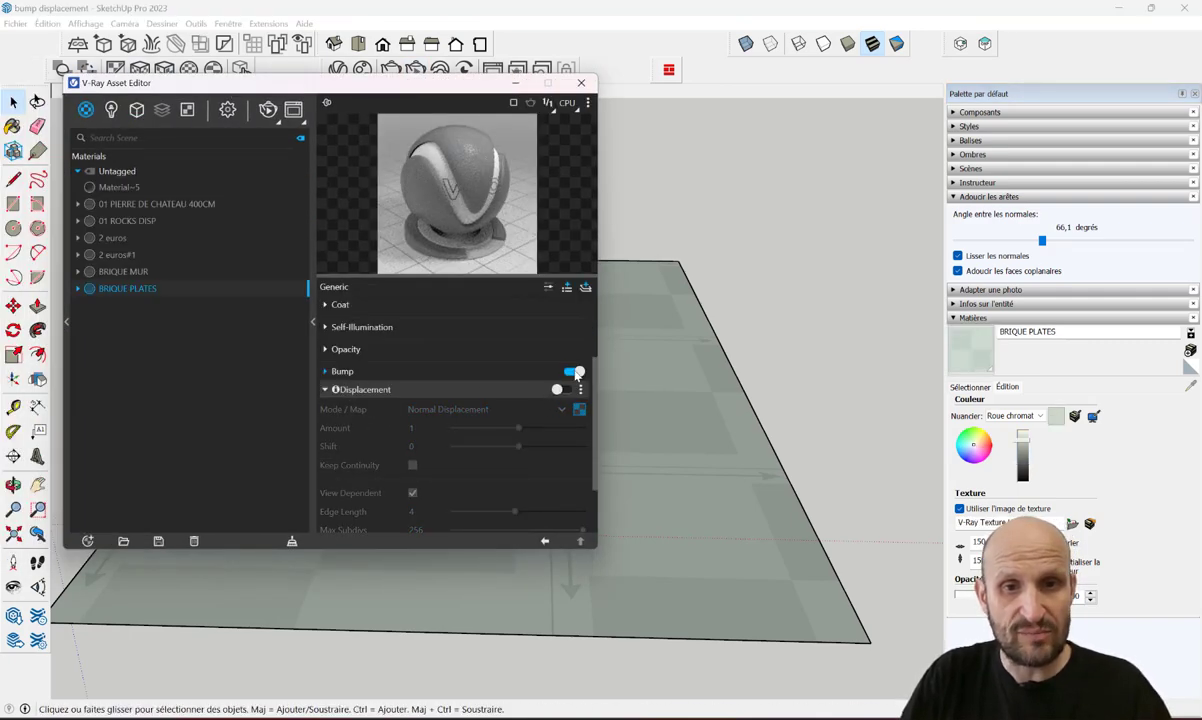
pyautogui.click(576, 373)
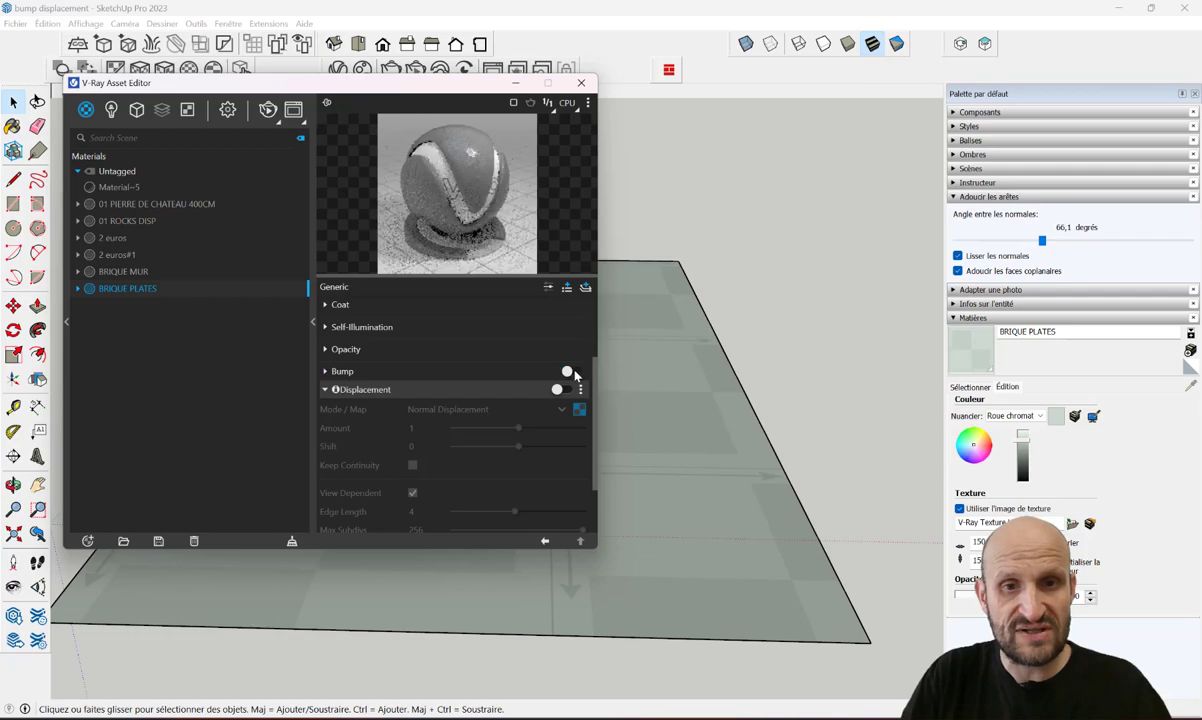
# Render the floor interactively with the brick bump back on, limited to a central region
pyautogui.click(268, 110)
pyautogui.moveTo(601, 606)
pyautogui.mouseDown(button='middle')
pyautogui.moveTo(695, 614)
pyautogui.moveTo(651, 587)
pyautogui.mouseUp(button='middle')
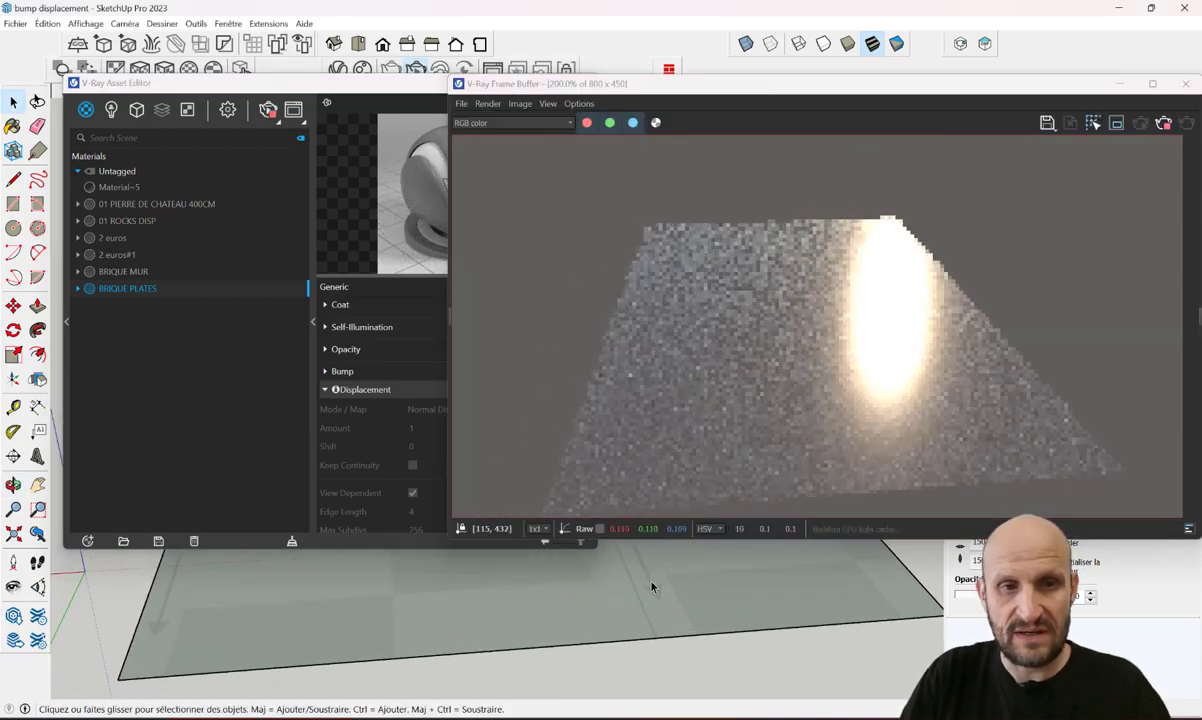
pyautogui.moveTo(300, 83); pyautogui.dragTo(191, 86)
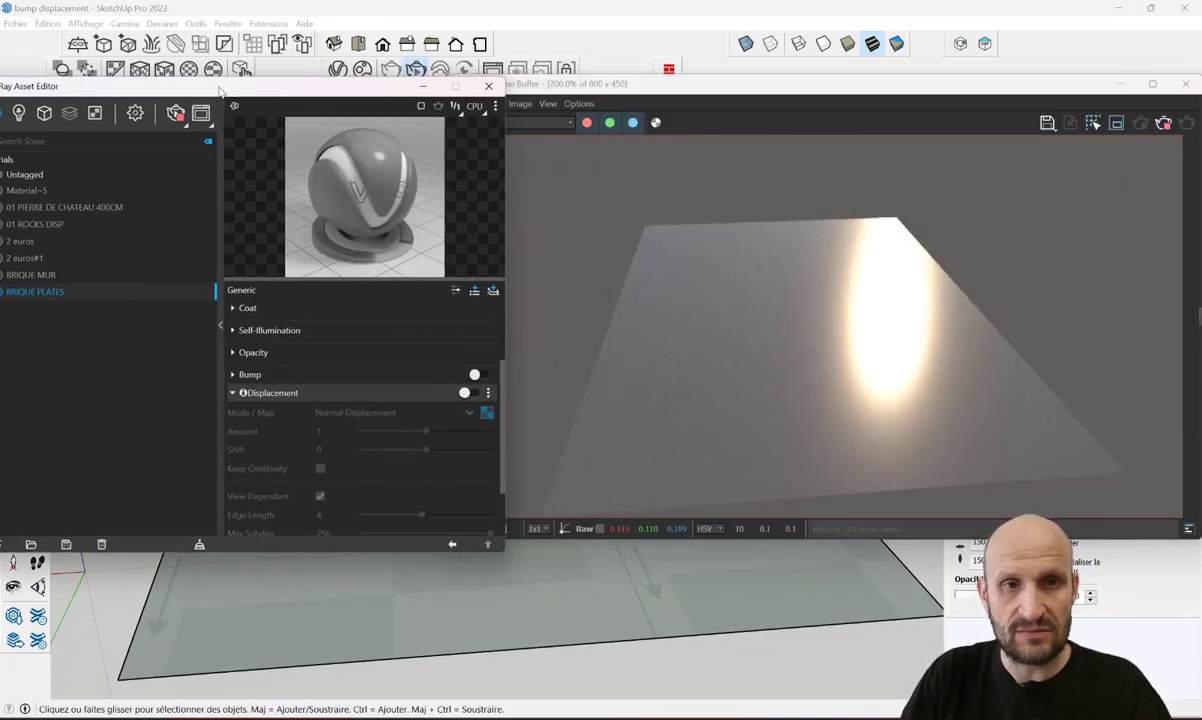
pyautogui.click(472, 375)
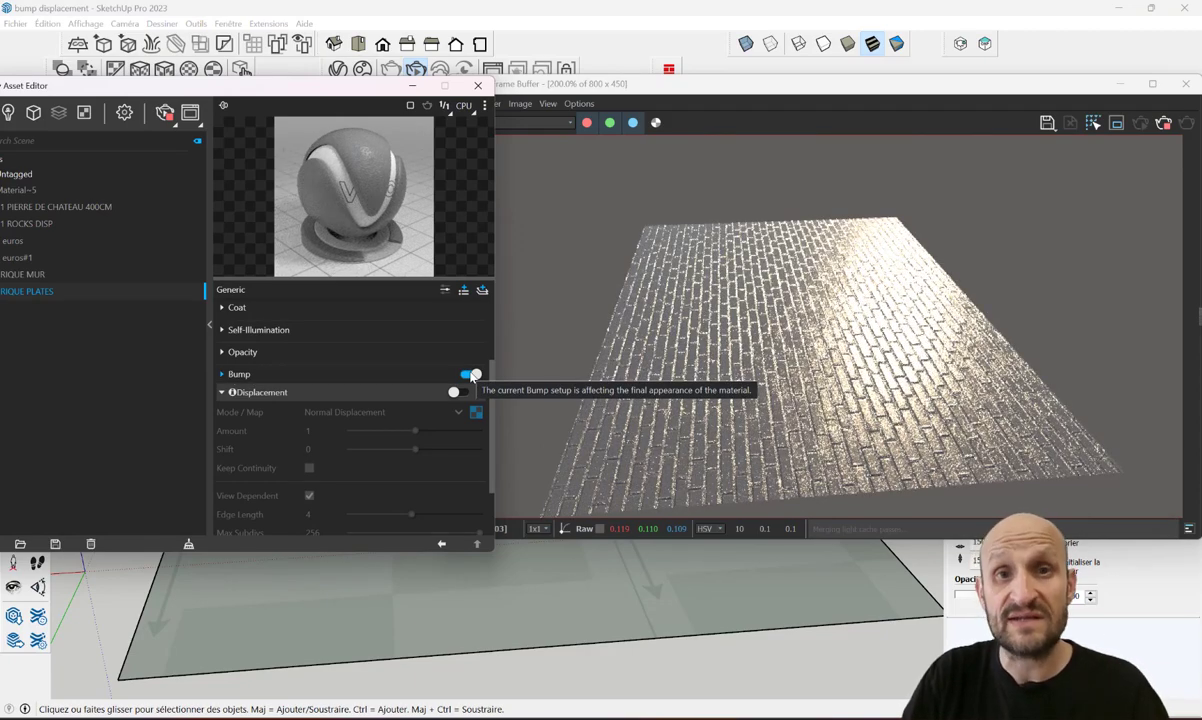
pyautogui.moveTo(751, 562); pyautogui.dragTo(726, 594, button='middle')
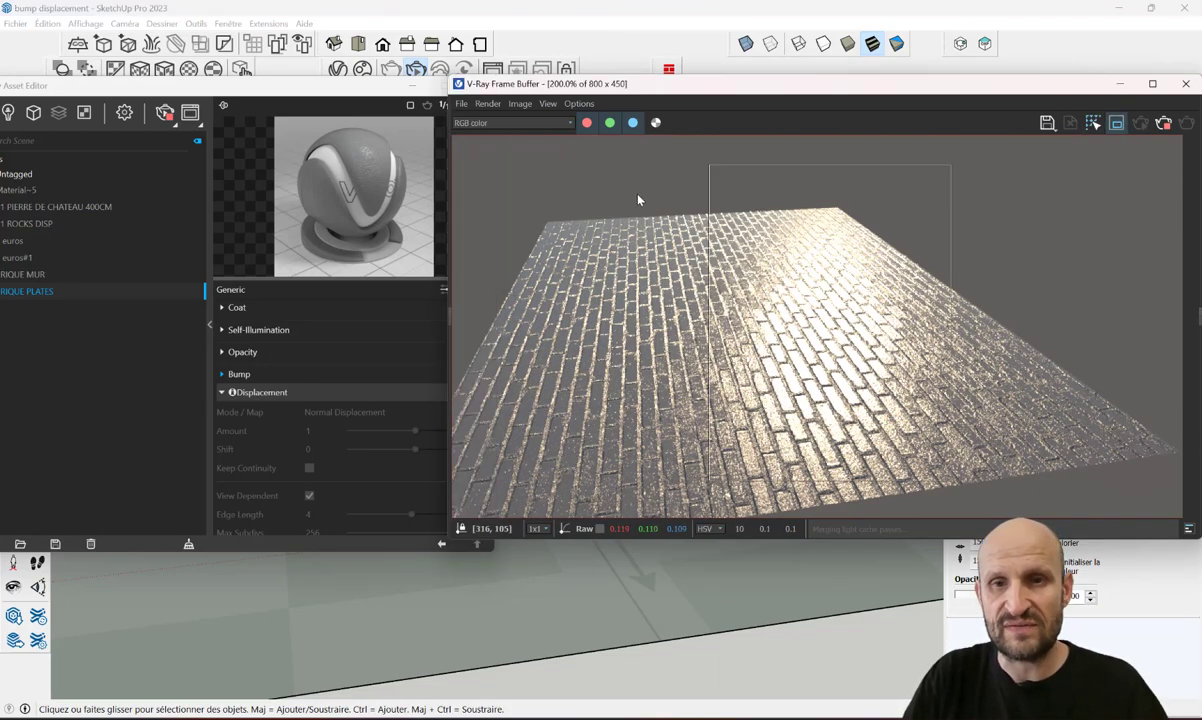
pyautogui.moveTo(622, 186); pyautogui.dragTo(813, 492)
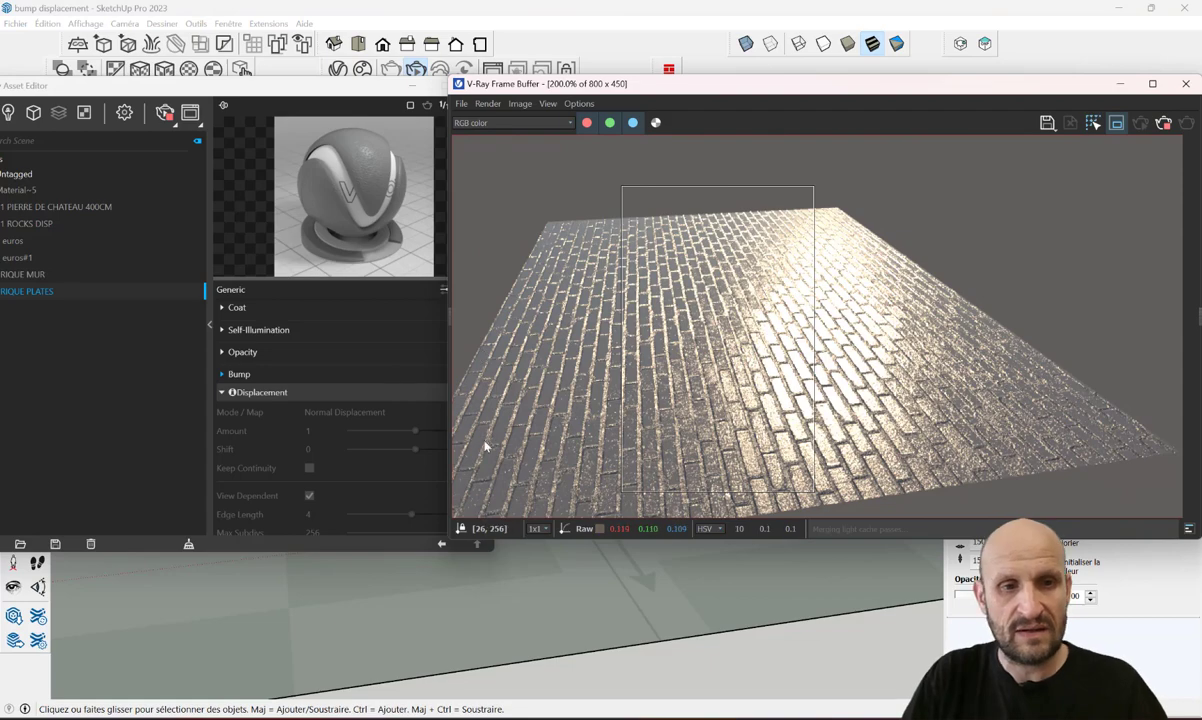
pyautogui.click(293, 365)
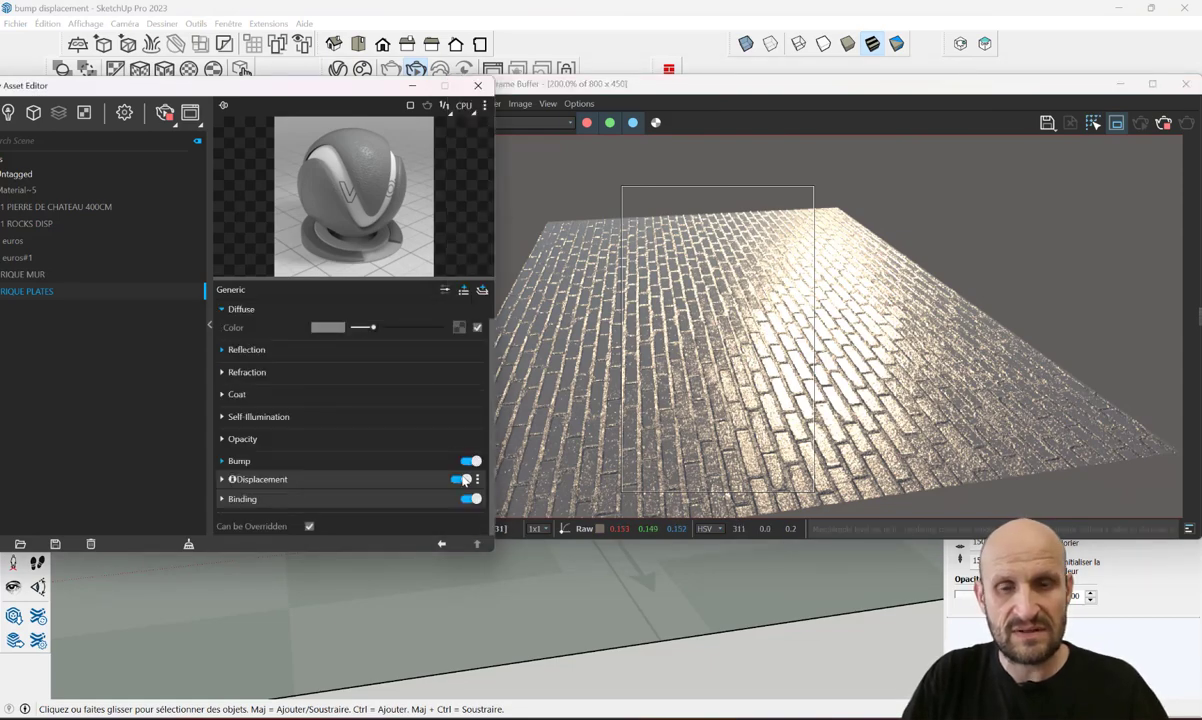
# Enable BRIQUE PLATES displacement, try amount 12, settle at 1, and render full frame
pyautogui.click(296, 482)
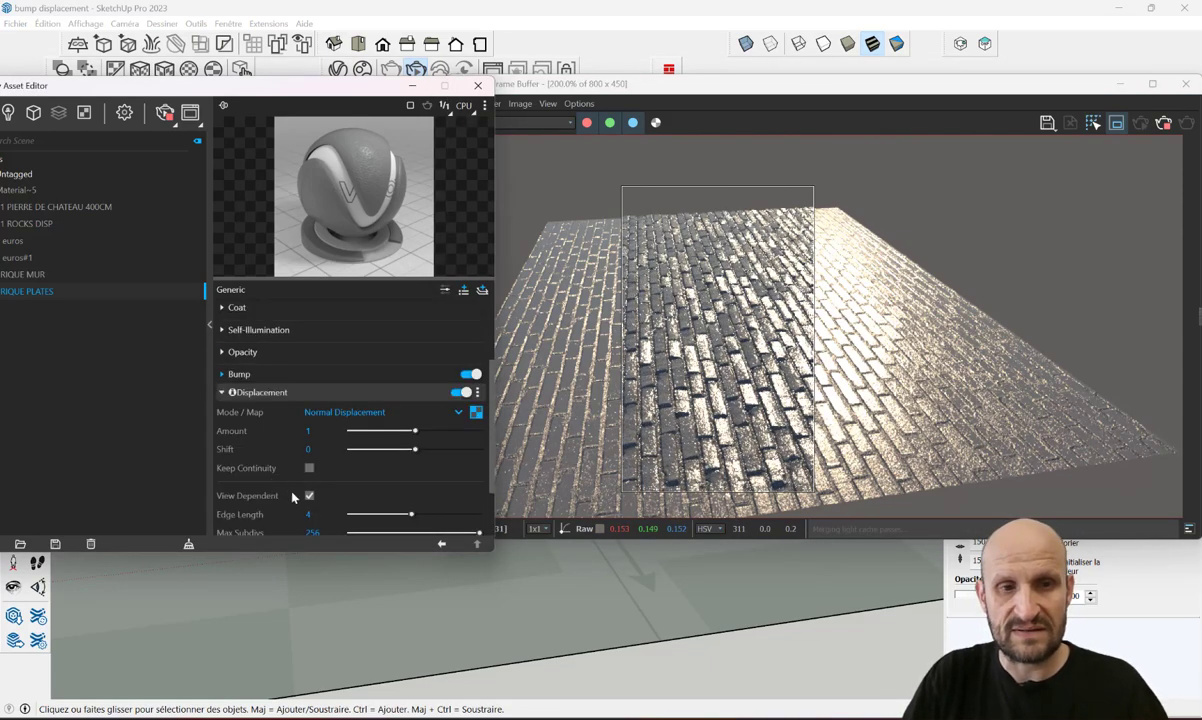
pyautogui.write('12')
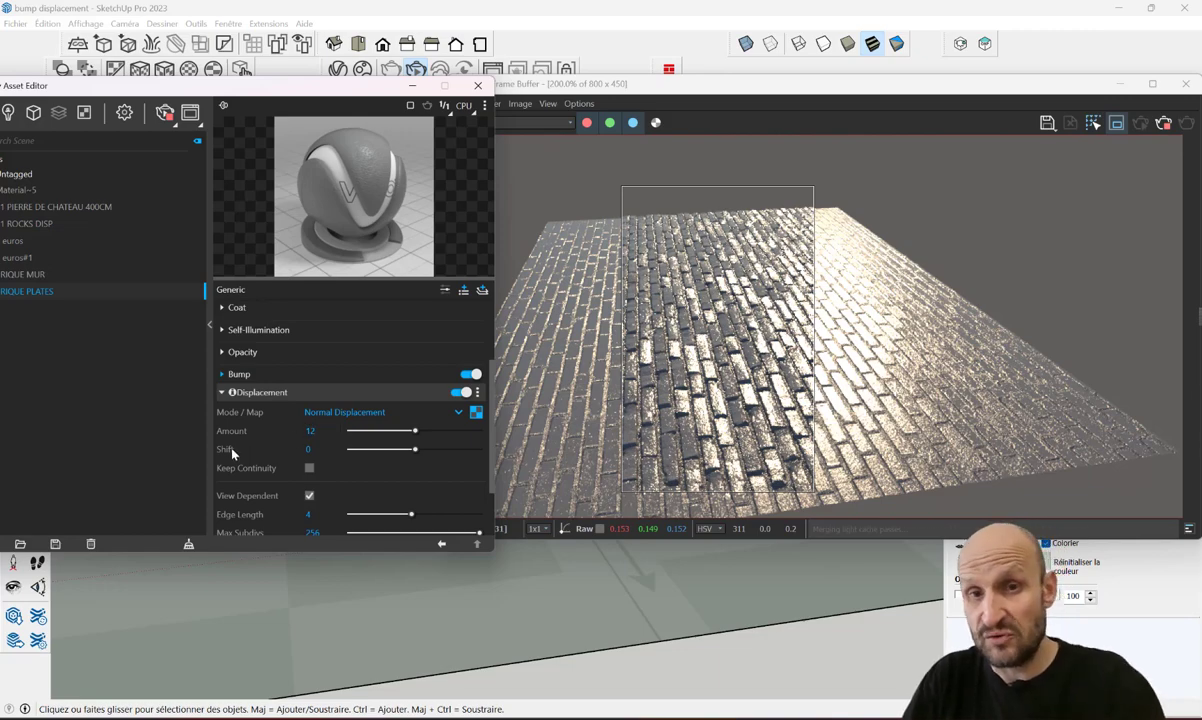
pyautogui.write('2')
pyautogui.press('Return')
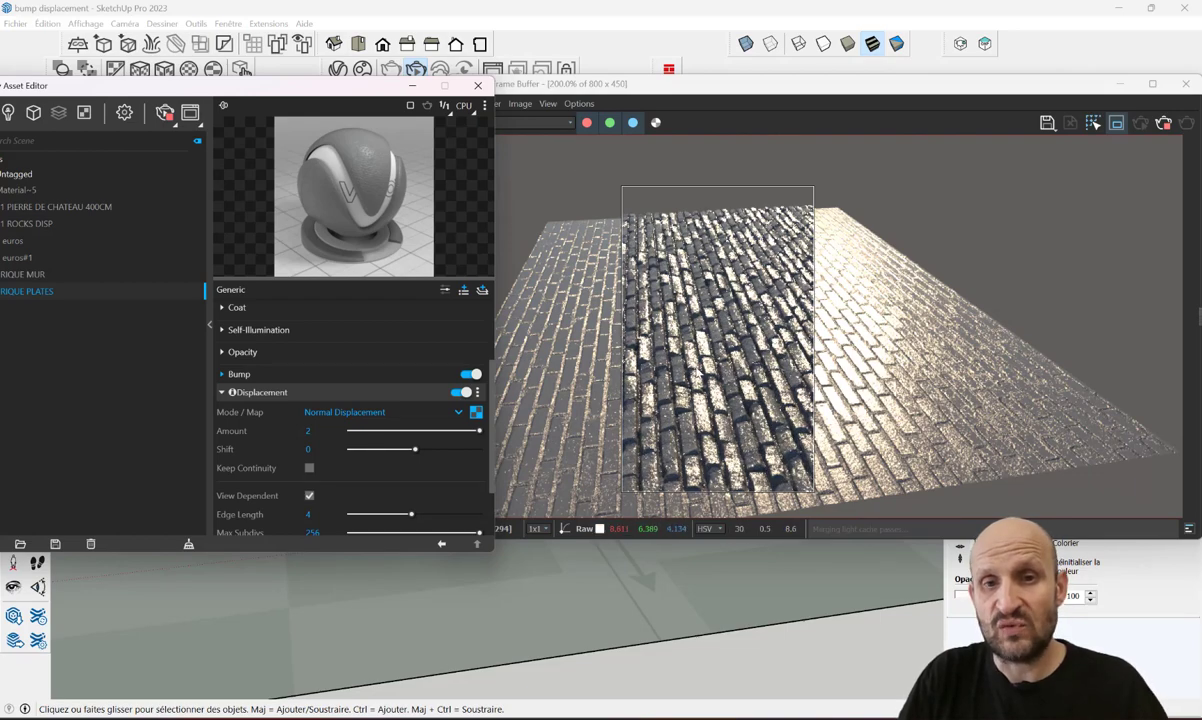
pyautogui.doubleClick(310, 430)
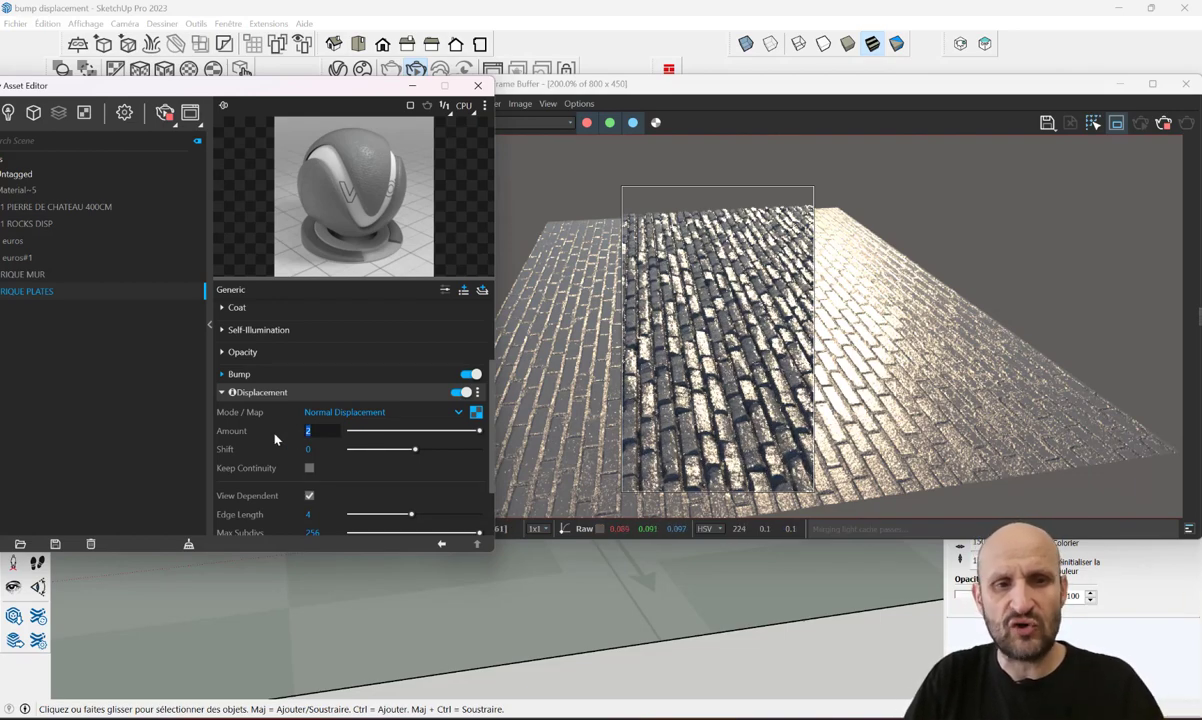
pyautogui.write('1')
pyautogui.press('Return')
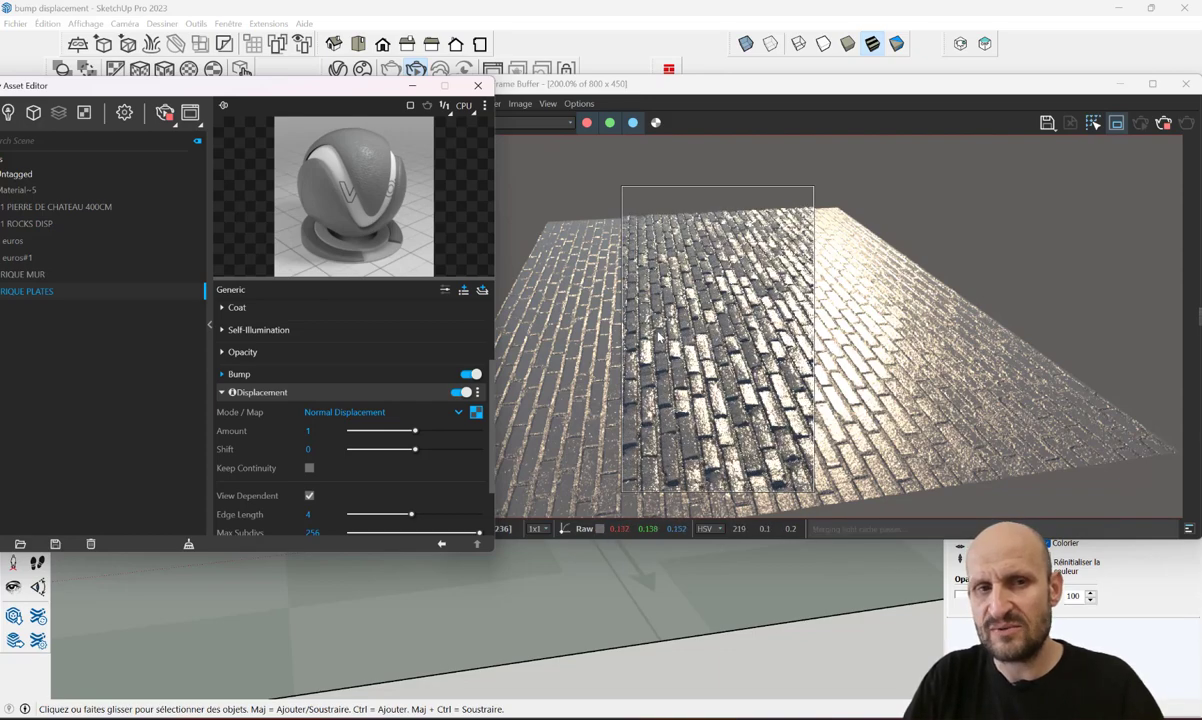
pyautogui.click(1093, 122)
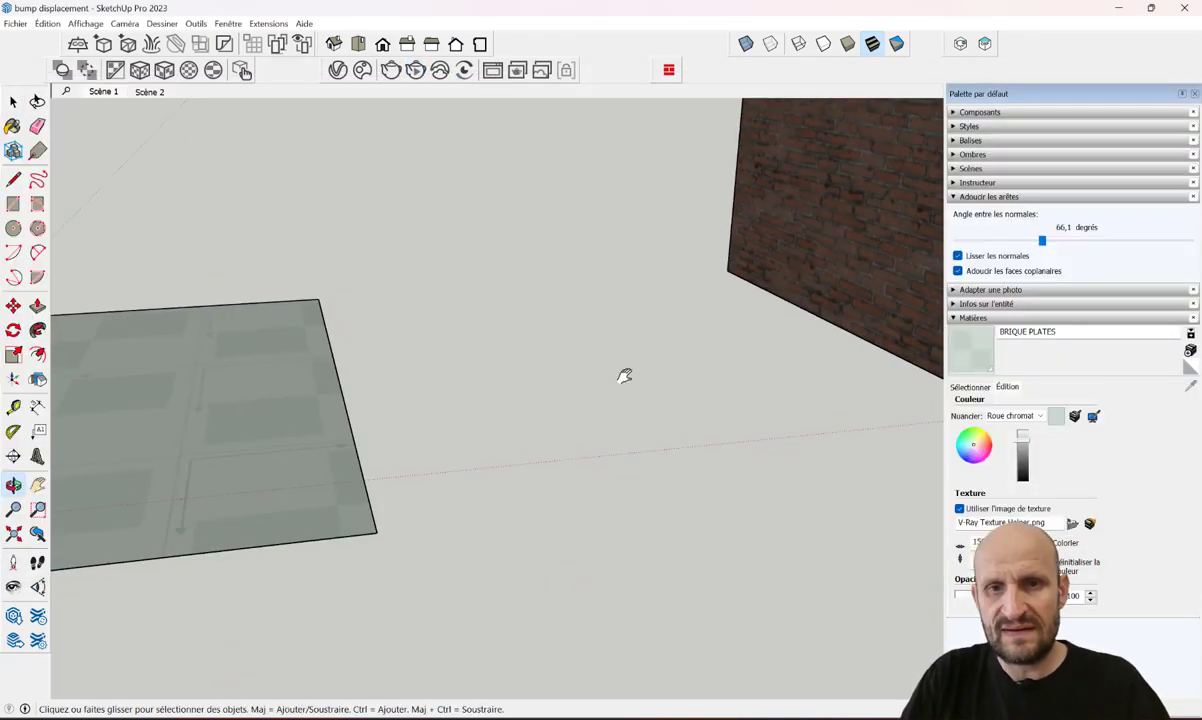
# Orbit around the brick wall and open BRIQUE MUR's Normal Map bump settings at amount 2
pyautogui.moveTo(626, 376)
pyautogui.mouseDown(button='middle')
pyautogui.moveTo(375, 502)
pyautogui.moveTo(347, 395)
pyautogui.moveTo(360, 485)
pyautogui.mouseUp(button='middle')
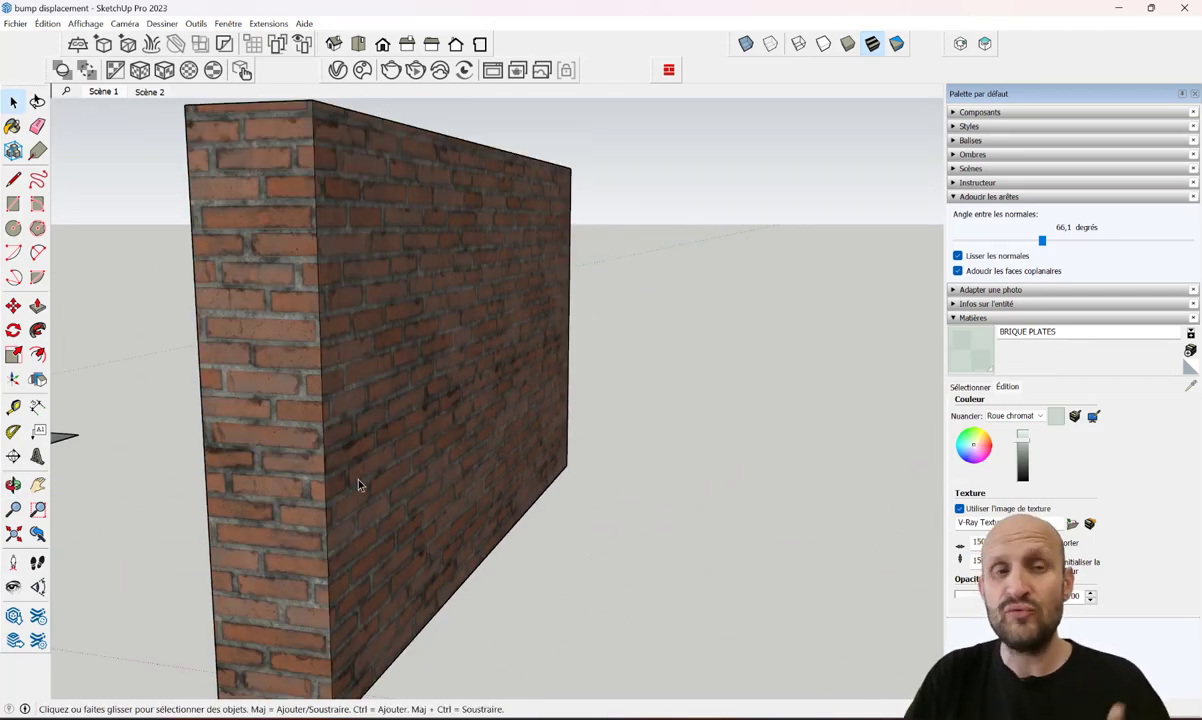
pyautogui.click(337, 69)
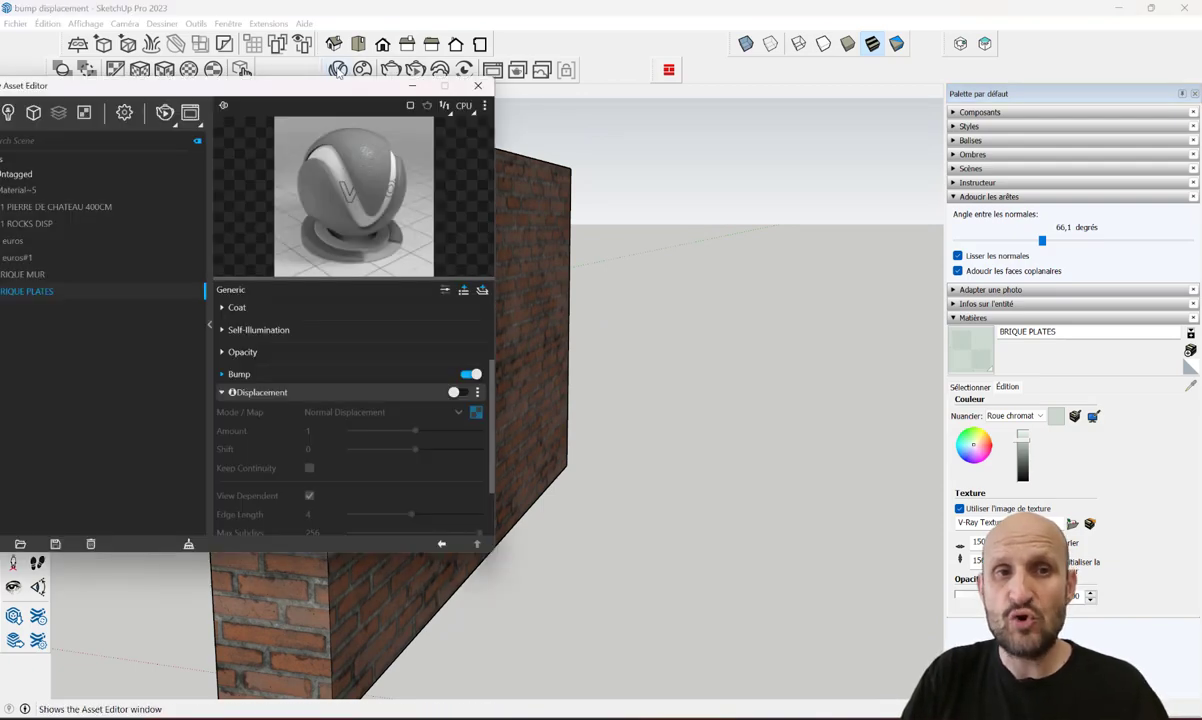
pyautogui.moveTo(337, 79); pyautogui.dragTo(314, 97)
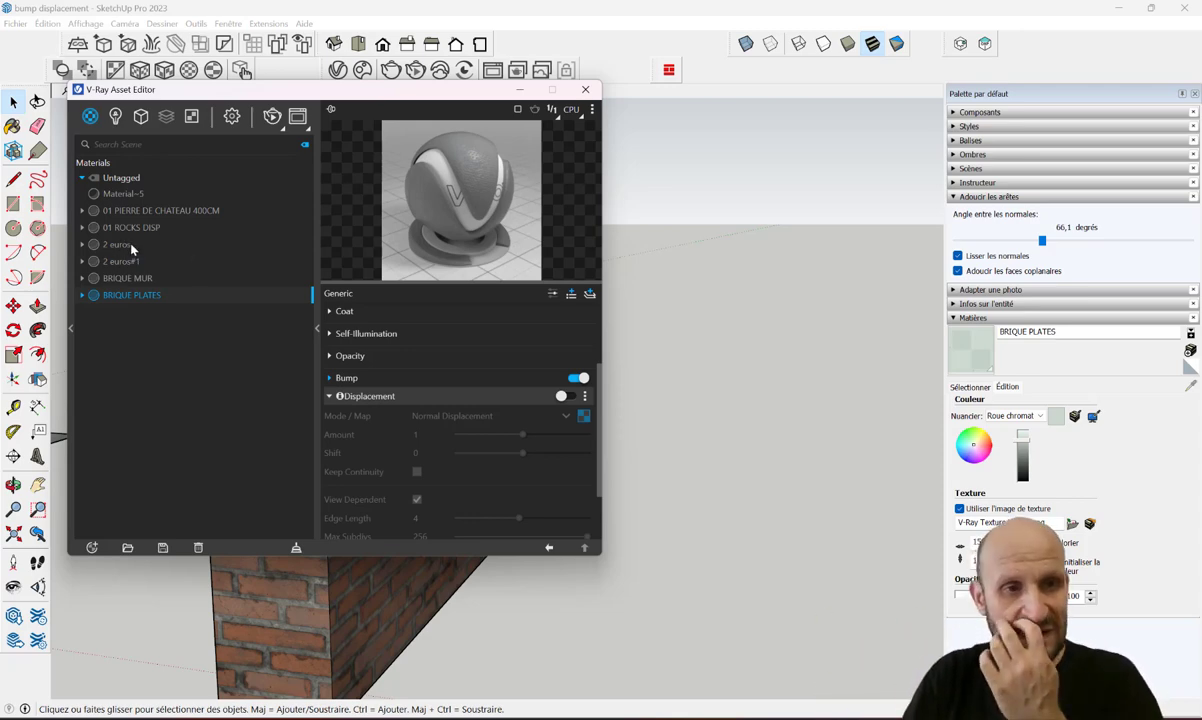
pyautogui.click(130, 278)
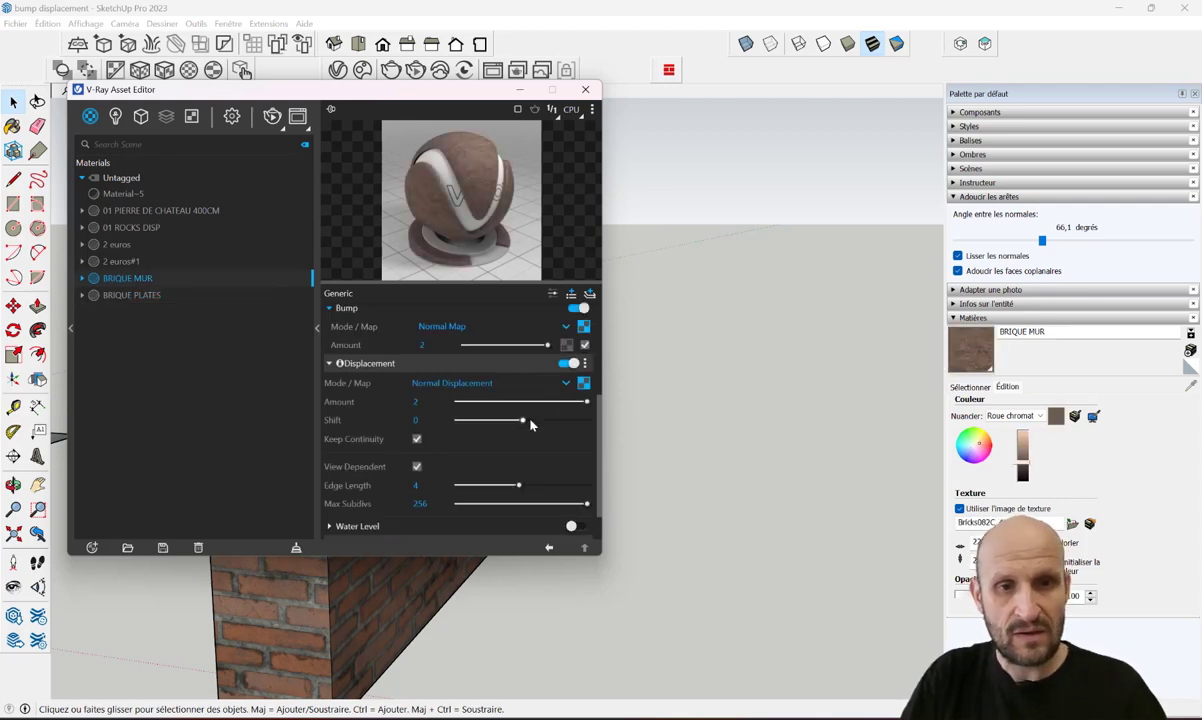
pyautogui.scroll(2, 364, 372)
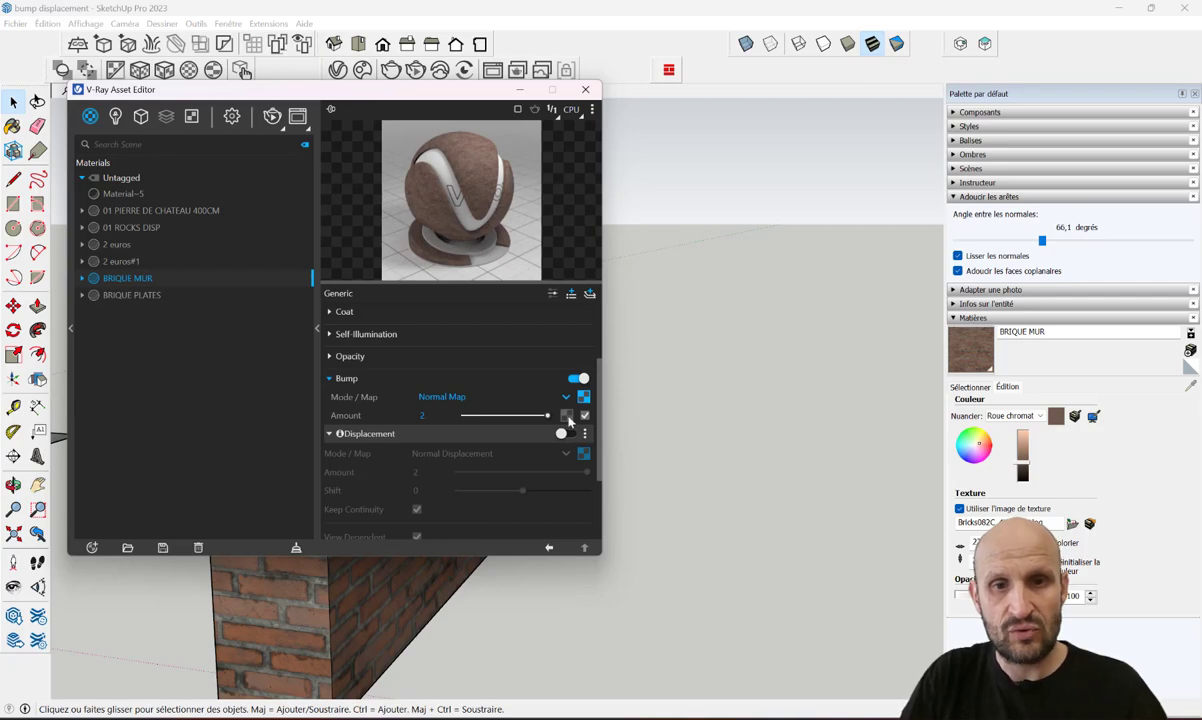
# Render the brick wall interactively with the BRIQUE MUR bump back on, viewing the wall corner
pyautogui.click(272, 117)
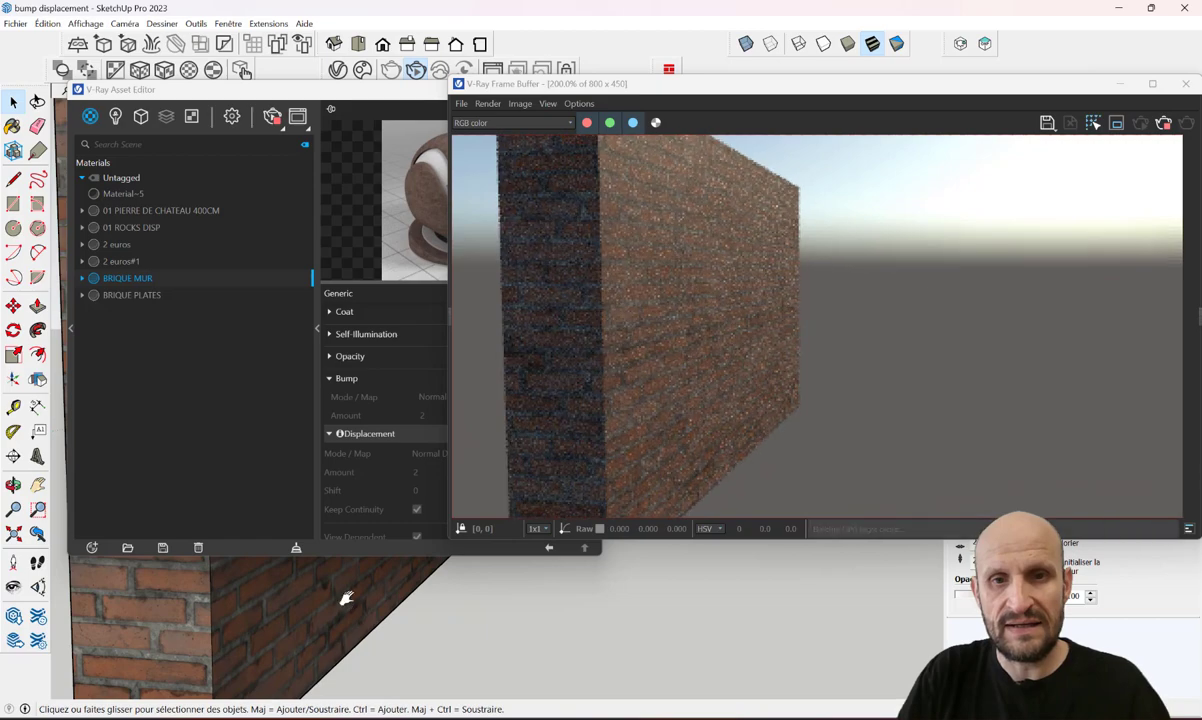
pyautogui.keyDown('shift'); pyautogui.moveTo(346, 598); pyautogui.dragTo(411, 600, button='middle'); pyautogui.keyUp('shift')
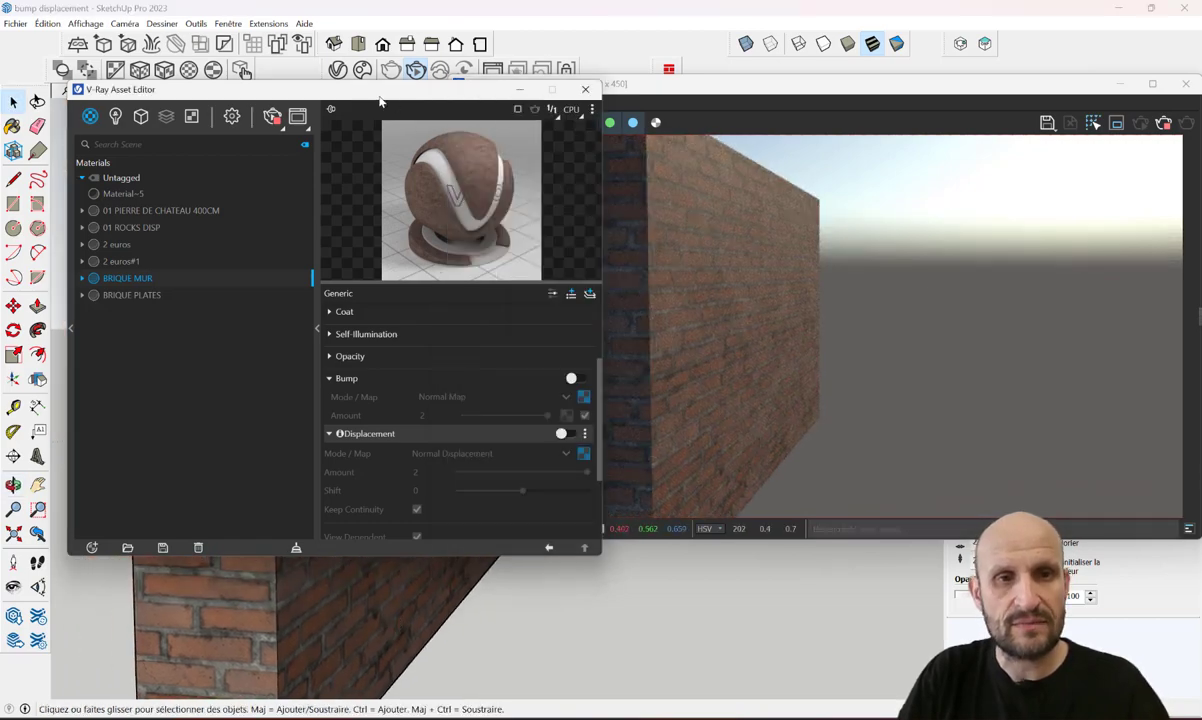
pyautogui.moveTo(400, 89); pyautogui.dragTo(192, 80)
pyautogui.click(365, 370)
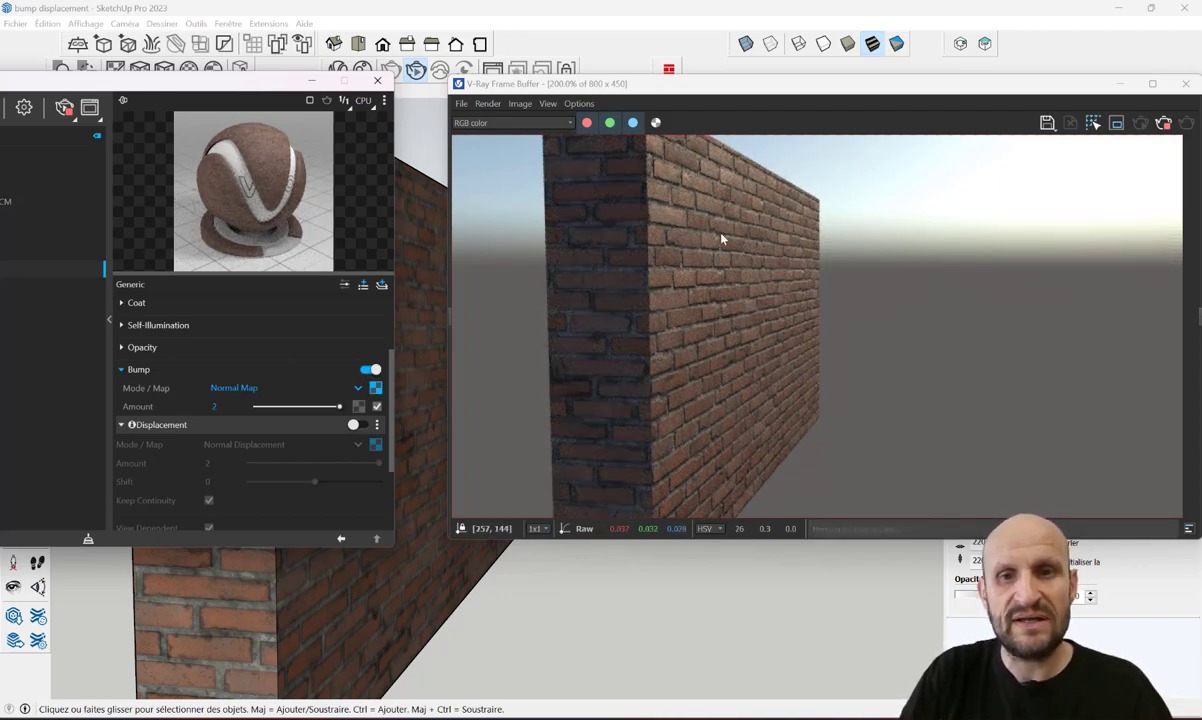
pyautogui.moveTo(637, 622)
pyautogui.mouseDown(button='middle')
pyautogui.moveTo(663, 609)
pyautogui.moveTo(703, 614)
pyautogui.moveTo(692, 650)
pyautogui.moveTo(697, 625)
pyautogui.moveTo(681, 625)
pyautogui.moveTo(595, 491)
pyautogui.mouseUp(button='middle')
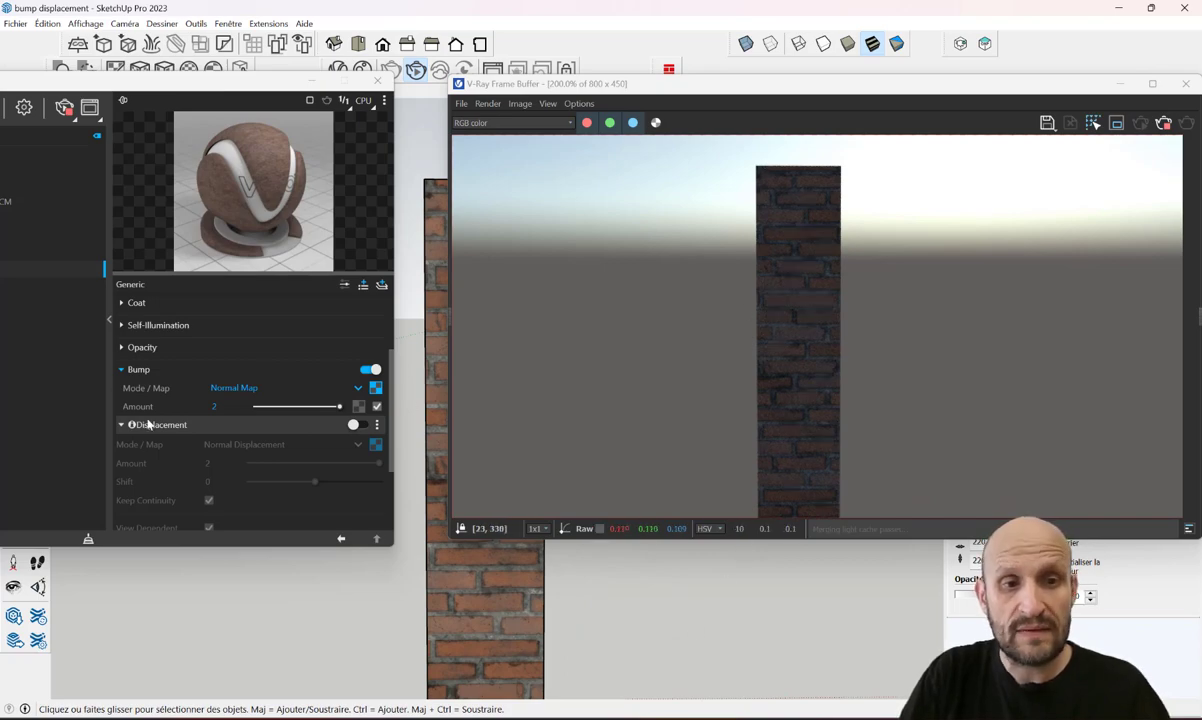
# Turn on BRIQUE MUR displacement at amount 4 and view the jagged brick render
pyautogui.click(352, 425)
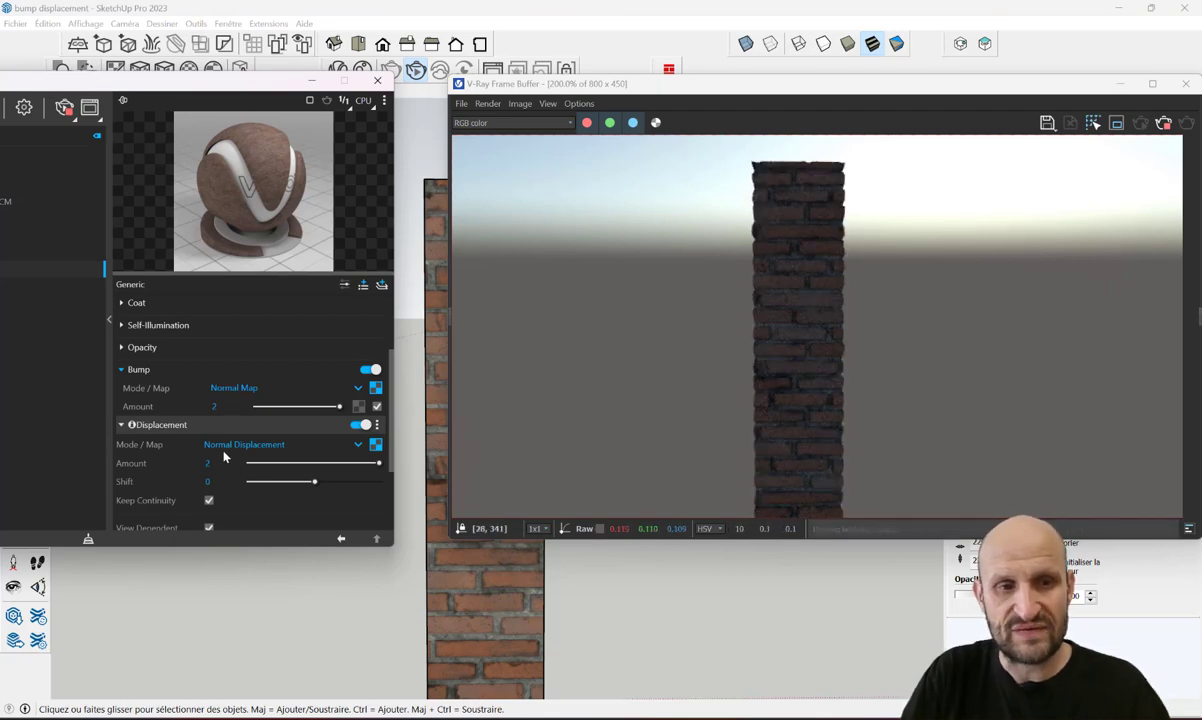
pyautogui.write('4')
pyautogui.press('Return')
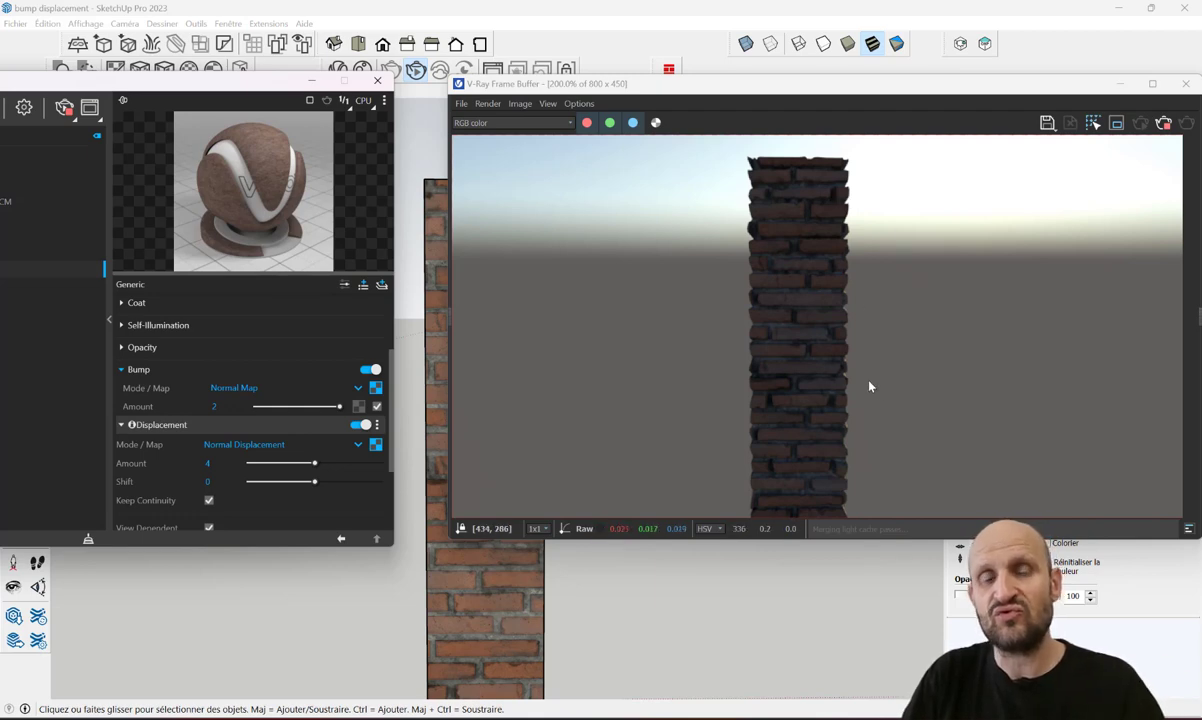
pyautogui.click(1174, 122)
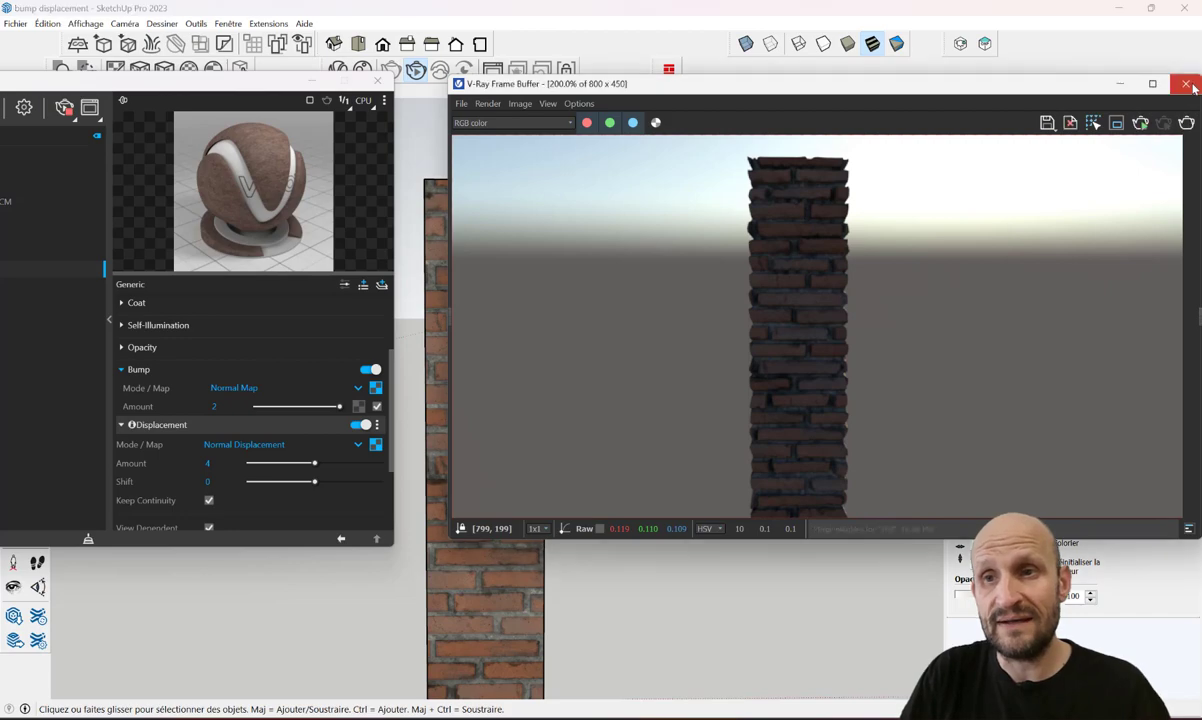
# Close the render window and material editor, then select the grey floor plane
pyautogui.click(1186, 84)
pyautogui.click(377, 80)
pyautogui.moveTo(612, 384)
pyautogui.mouseDown(button='middle')
pyautogui.moveTo(594, 453)
pyautogui.moveTo(515, 441)
pyautogui.mouseUp(button='middle')
pyautogui.scroll(2, 426, 457)
pyautogui.click(427, 430)
pyautogui.moveTo(427, 426)
pyautogui.mouseDown(button='middle')
pyautogui.moveTo(781, 511)
pyautogui.moveTo(373, 481)
pyautogui.mouseUp(button='middle')
# Move the floral rug onto the grey floor plane
pyautogui.click(697, 650)
pyautogui.moveTo(697, 650); pyautogui.dragTo(467, 411, button='middle')
pyautogui.press('m')
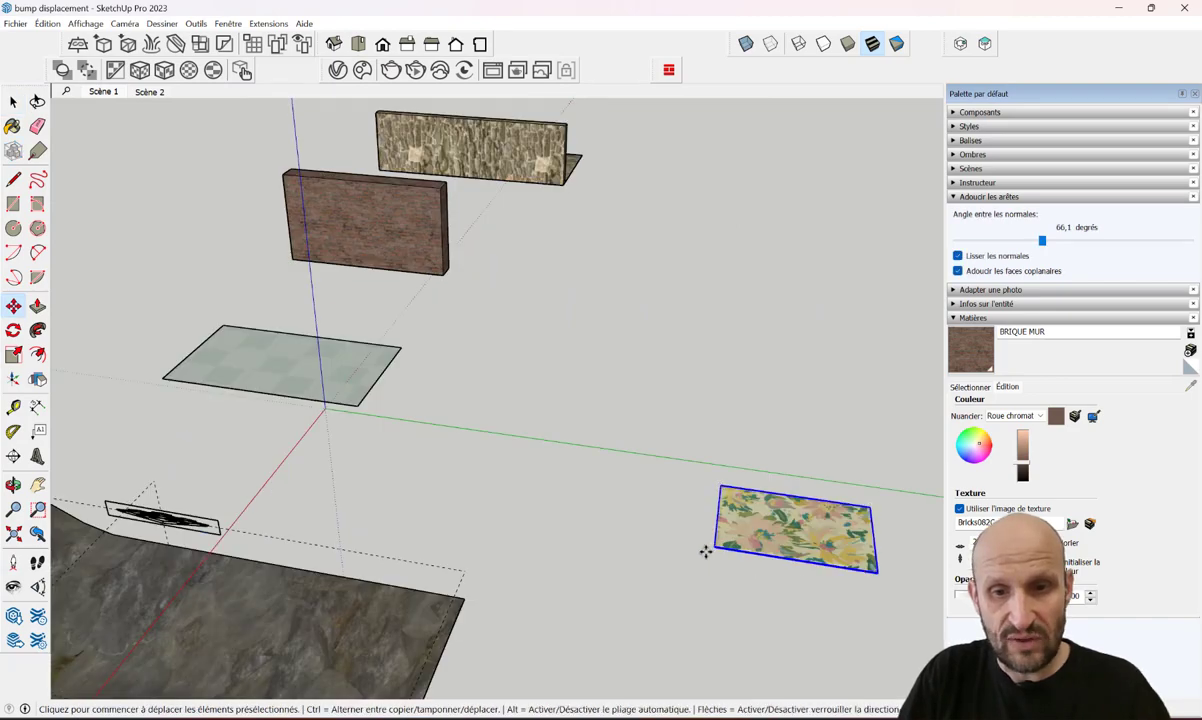
pyautogui.click(706, 551)
pyautogui.click(228, 372)
pyautogui.scroll(3, 220, 380)
pyautogui.moveTo(220, 380)
pyautogui.mouseDown(button='middle')
pyautogui.moveTo(201, 407)
pyautogui.moveTo(338, 483)
pyautogui.mouseUp(button='middle')
# Reopen the Asset Editor beside the model with BRIQUE PLATES selected
pyautogui.click(337, 70)
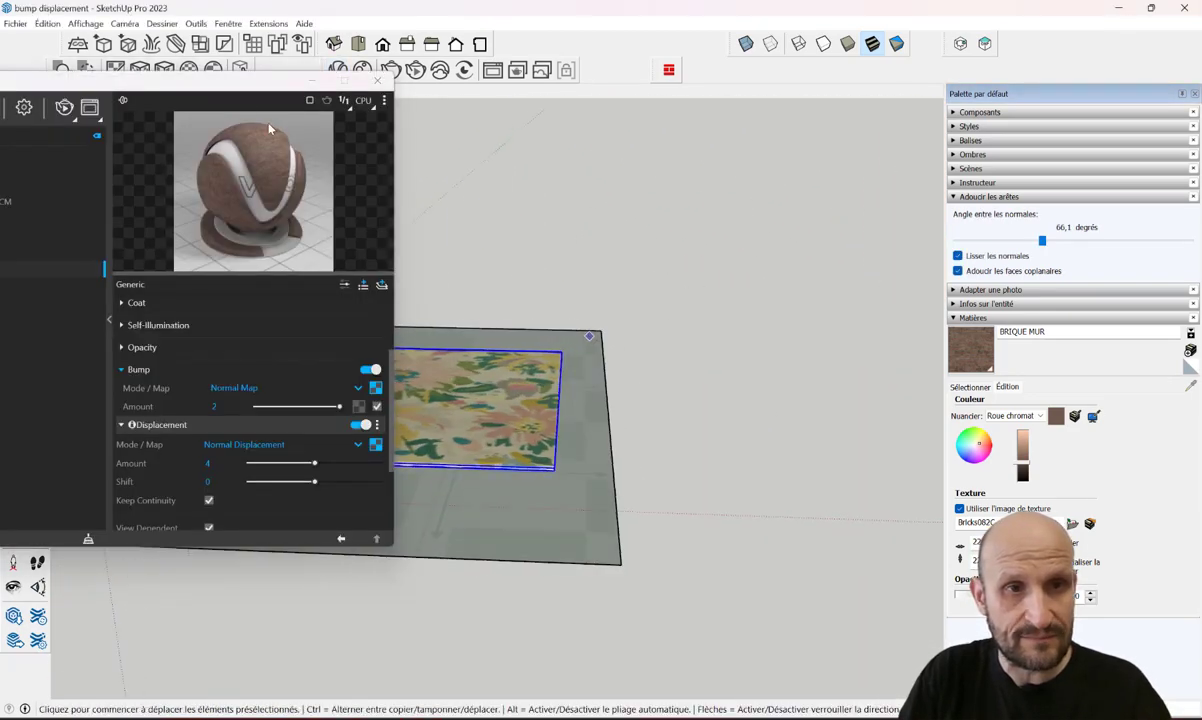
pyautogui.moveTo(215, 82); pyautogui.dragTo(672, 90)
pyautogui.click(389, 282)
pyautogui.moveTo(573, 85); pyautogui.dragTo(805, 68)
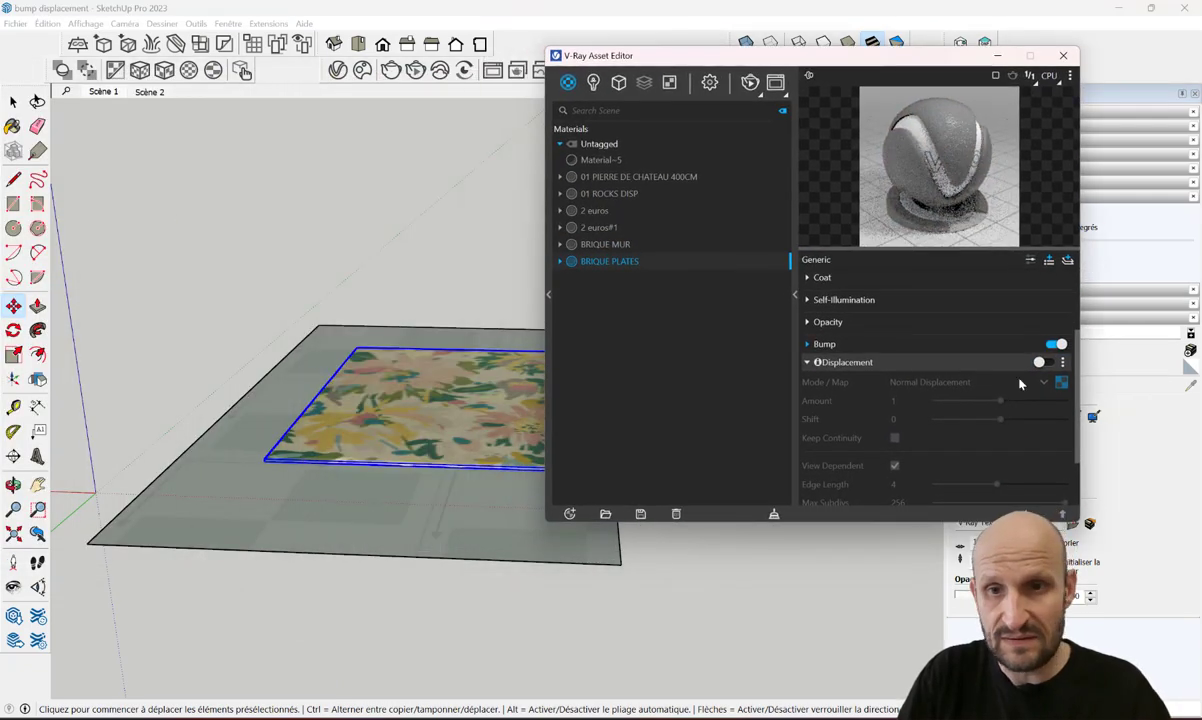
# Start an interactive V-Ray render and orbit over the rug, moving the Frame Buffer aside
pyautogui.click(749, 84)
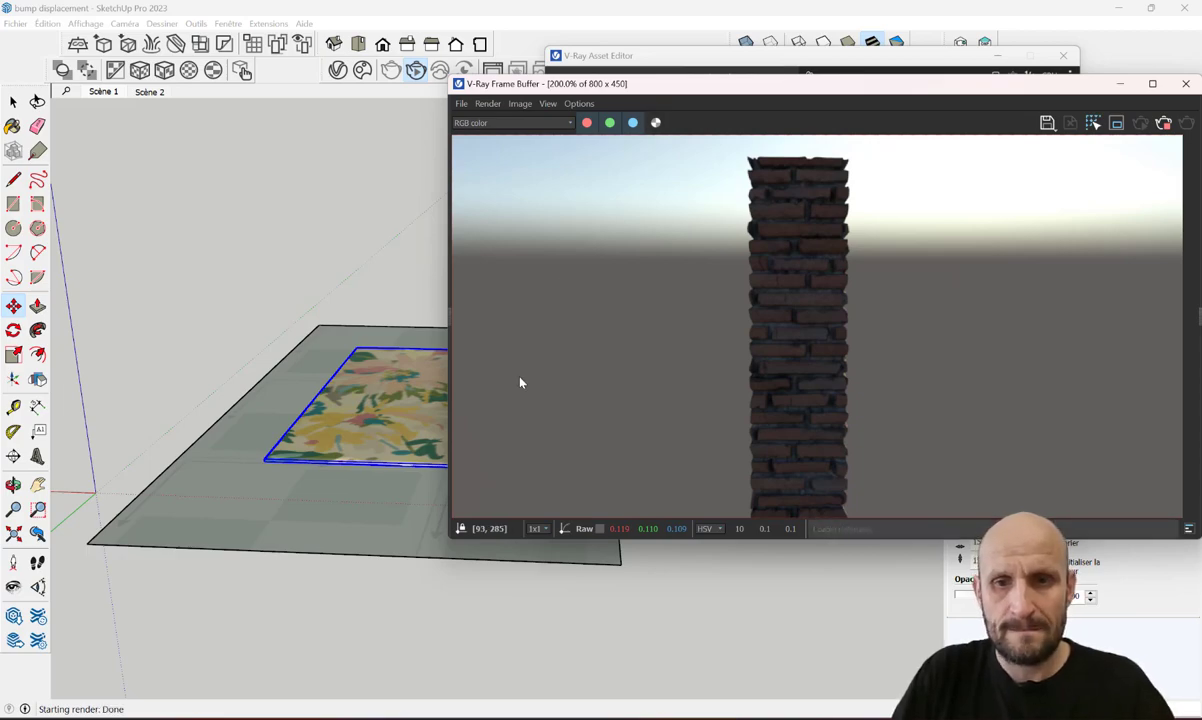
pyautogui.moveTo(420, 470); pyautogui.dragTo(287, 524, button='middle')
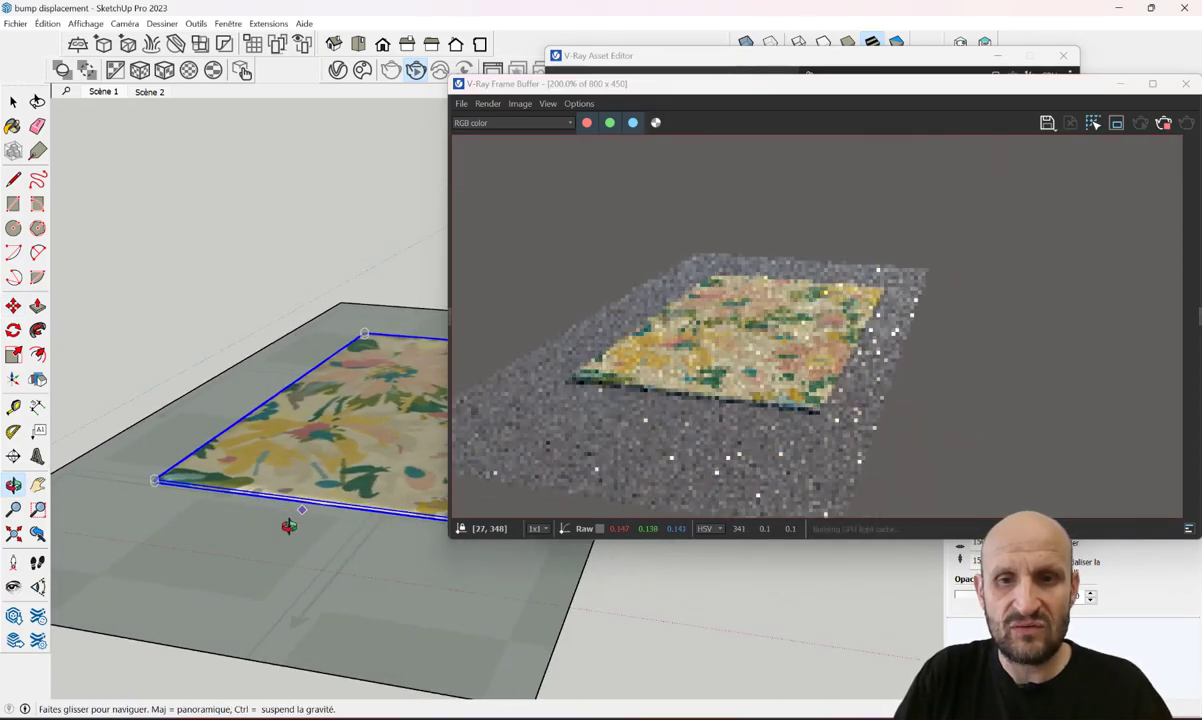
pyautogui.moveTo(386, 524); pyautogui.dragTo(330, 510, button='middle')
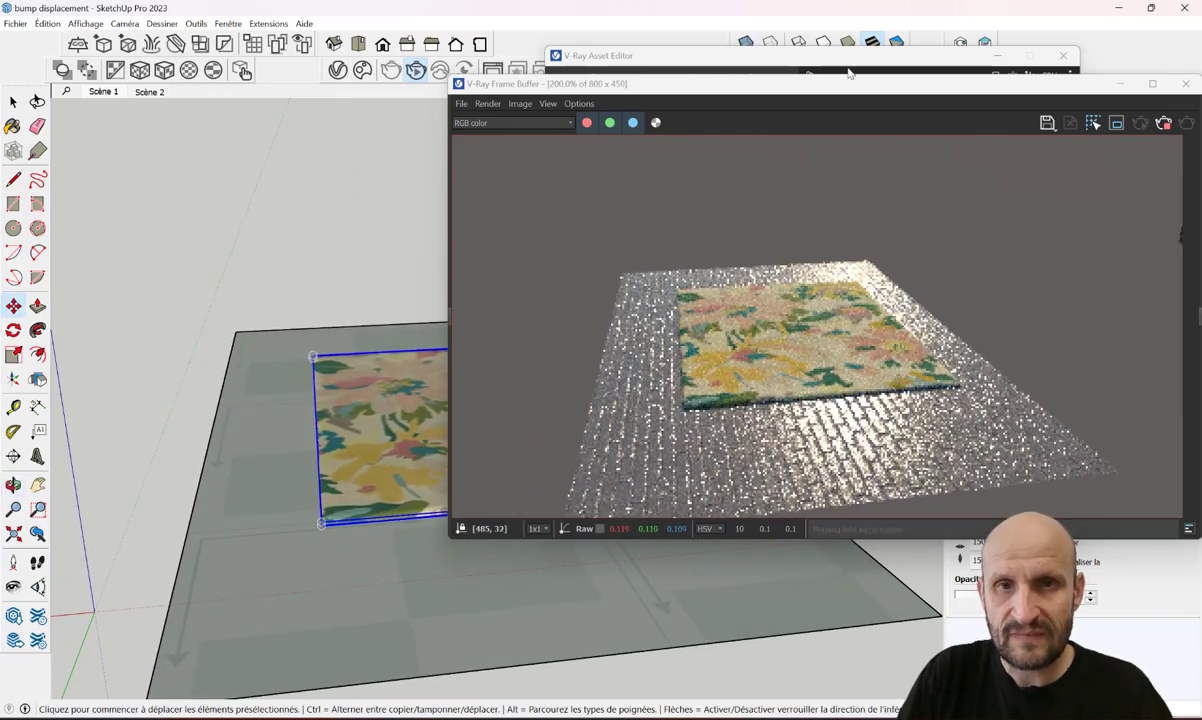
pyautogui.moveTo(808, 96); pyautogui.dragTo(222, 101)
# Enable displacement on BRIQUE PLATES and orbit down onto the floor to check the relief
pyautogui.moveTo(680, 62); pyautogui.dragTo(730, 68)
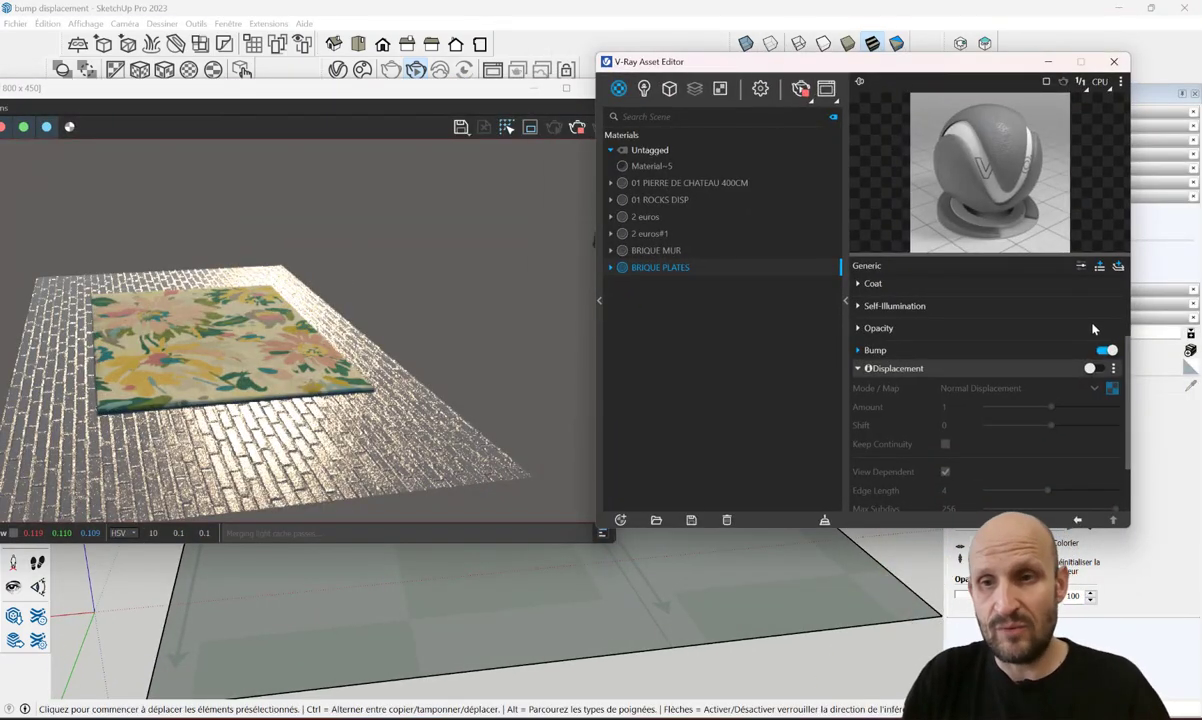
pyautogui.click(1096, 369)
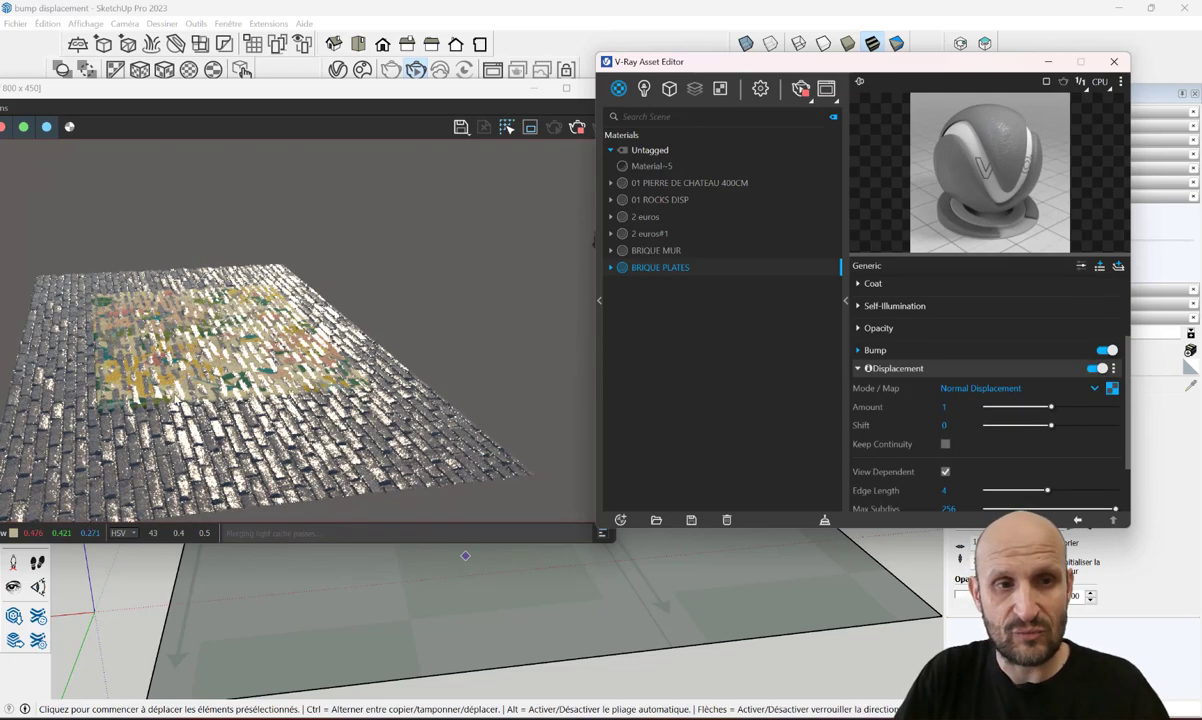
pyautogui.moveTo(519, 575)
pyautogui.mouseDown(button='middle')
pyautogui.moveTo(800, 668)
pyautogui.moveTo(612, 570)
pyautogui.moveTo(499, 556)
pyautogui.moveTo(665, 606)
pyautogui.moveTo(660, 548)
pyautogui.mouseUp(button='middle')
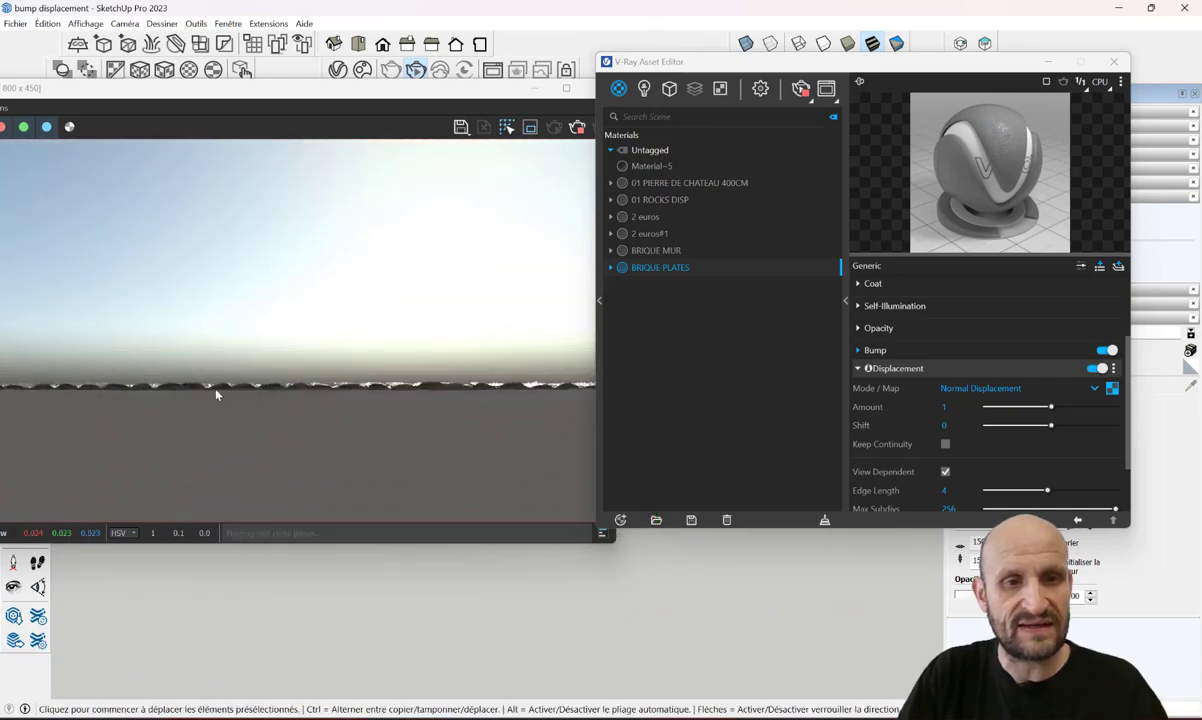
pyautogui.moveTo(582, 657); pyautogui.dragTo(600, 690, button='middle')
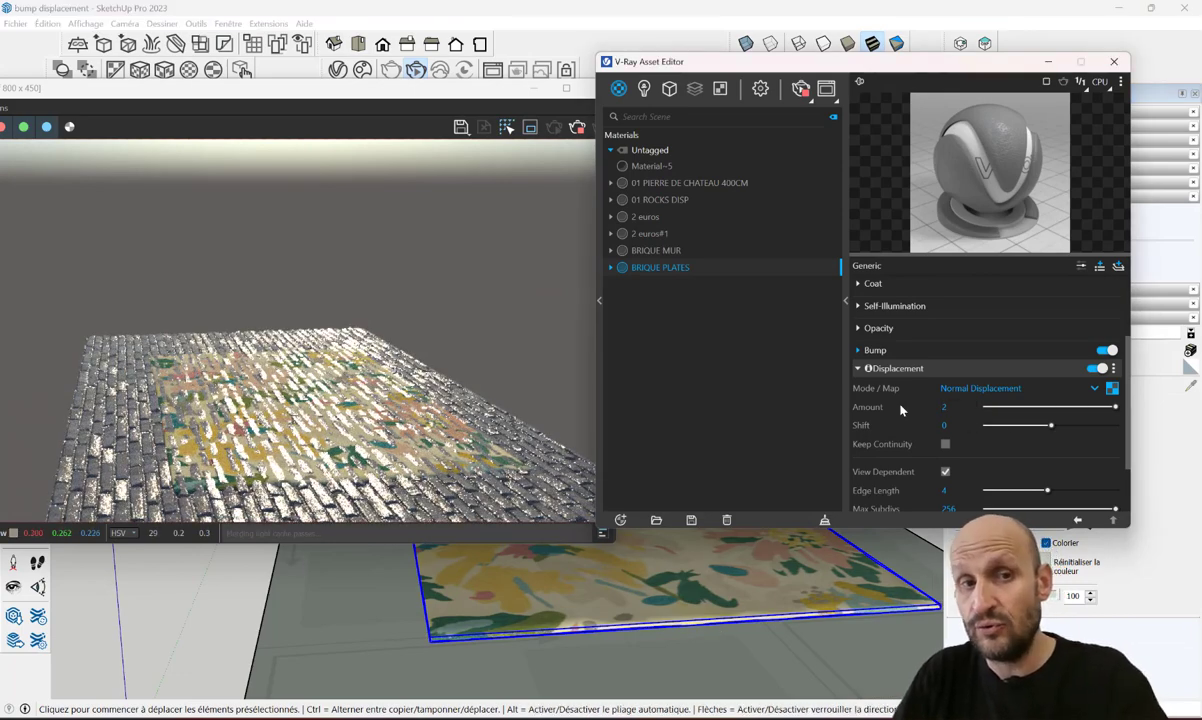
# Set the BRIQUE PLATES displacement amount to 2 and reposition the rug over the floor
pyautogui.write('2')
pyautogui.press('Return')
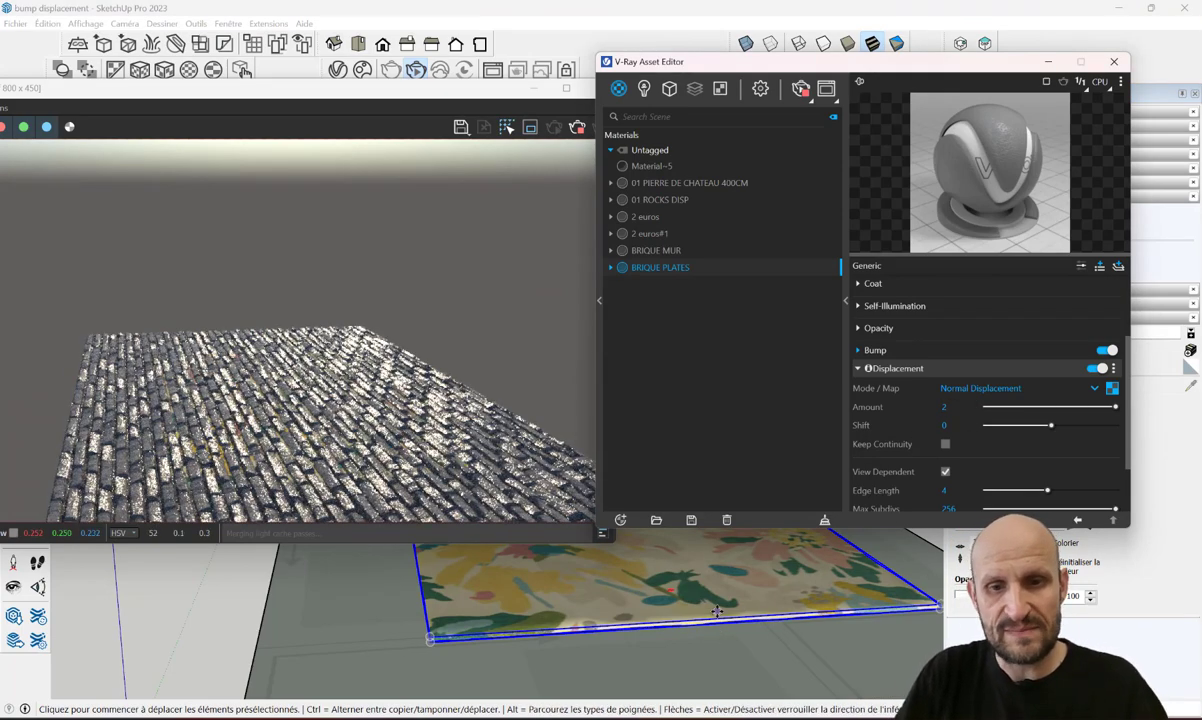
pyautogui.click(718, 607)
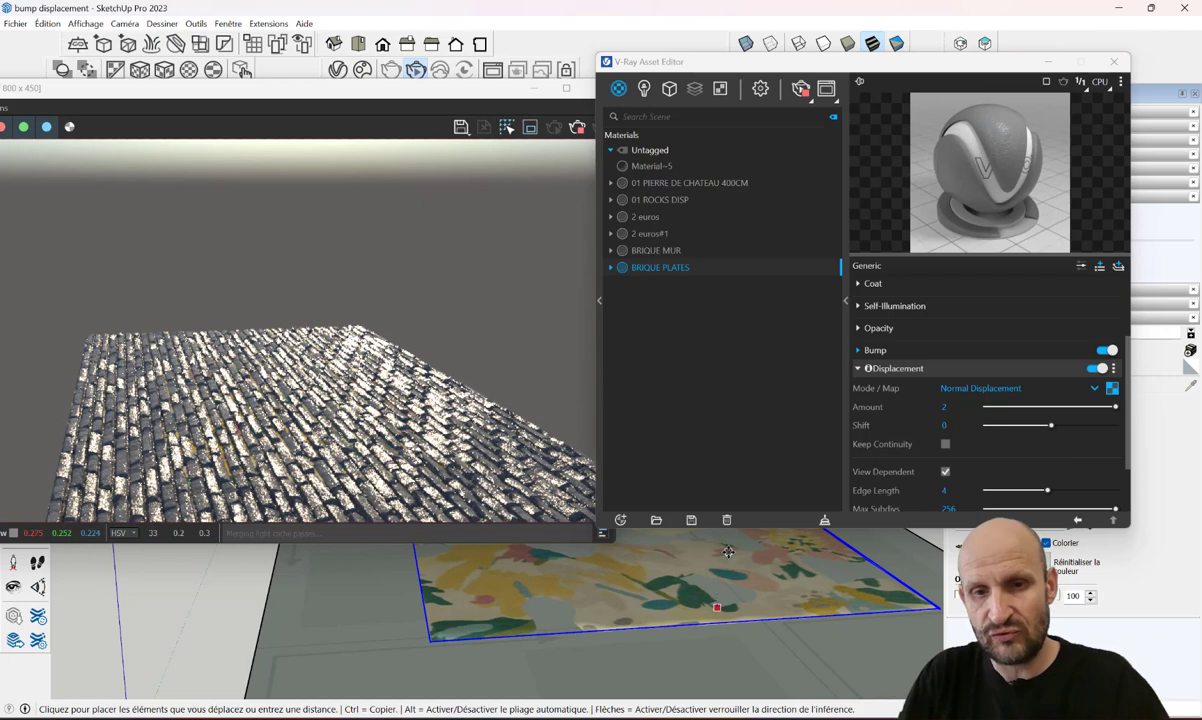
pyautogui.click(708, 618)
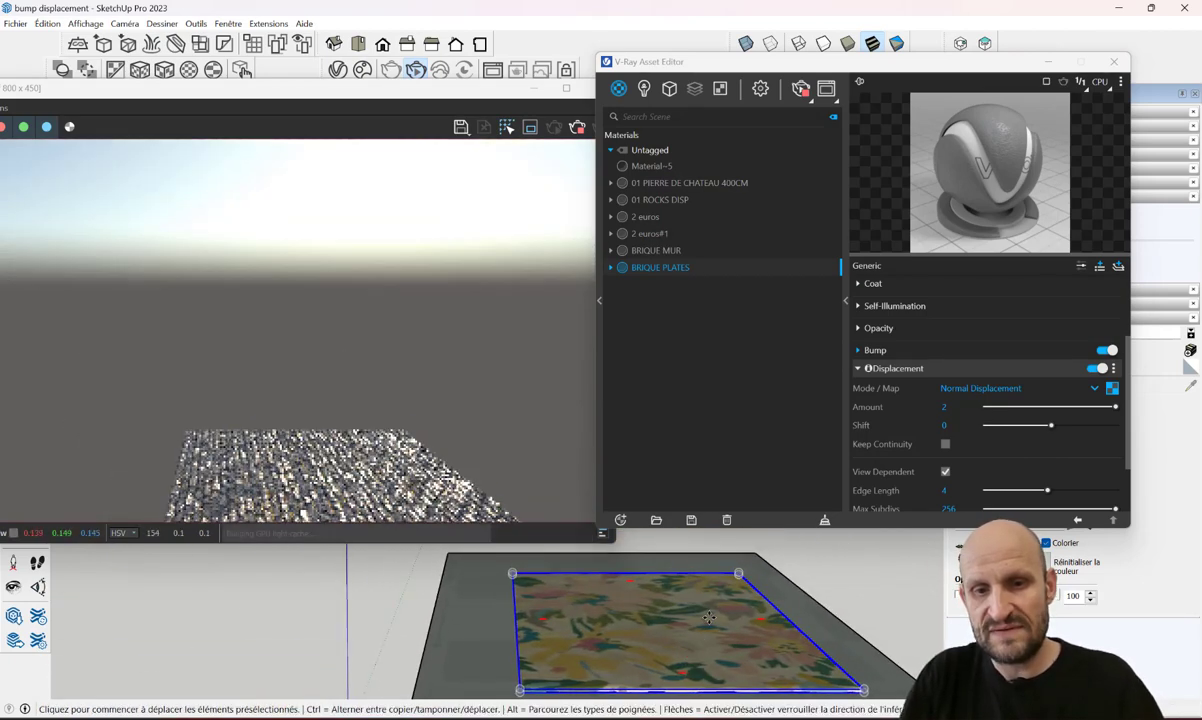
pyautogui.moveTo(708, 618); pyautogui.dragTo(715, 587)
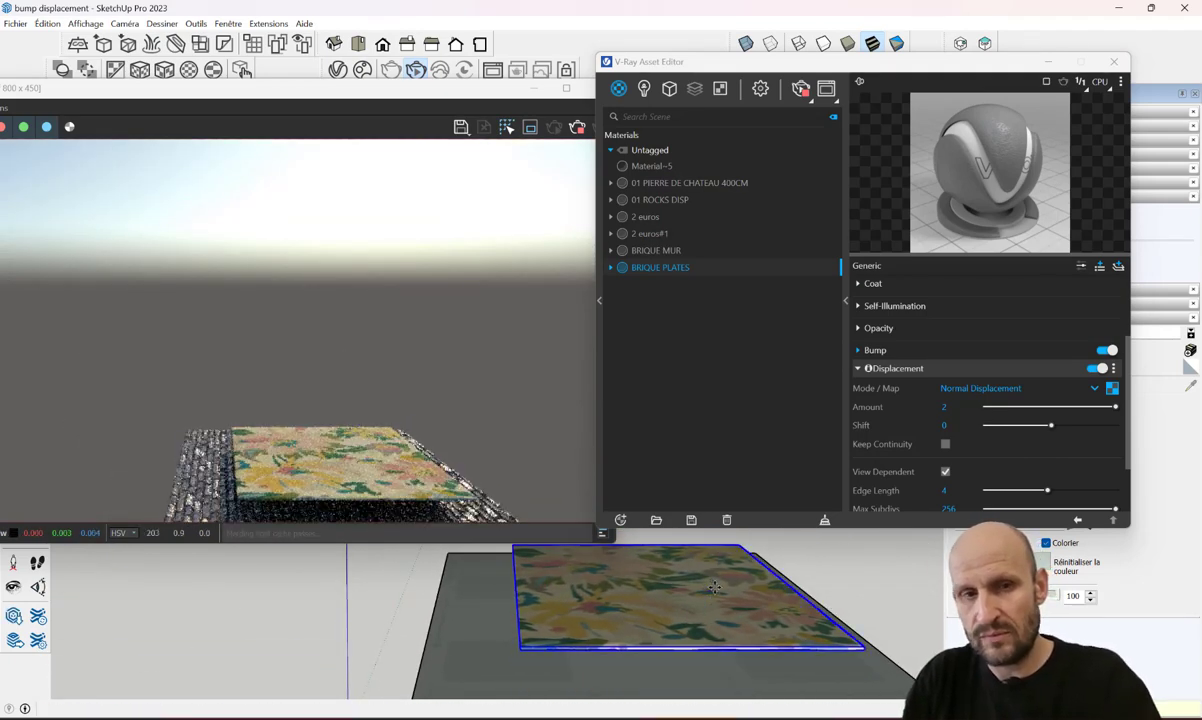
pyautogui.press('Escape')
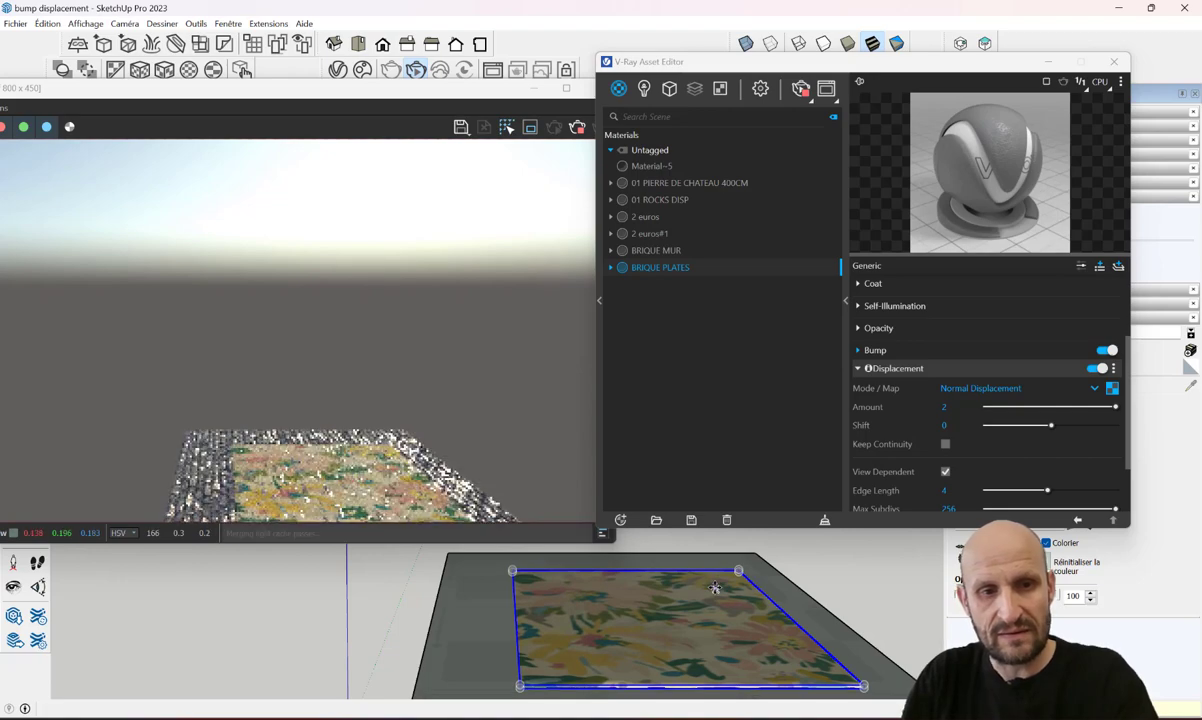
# Orbit to check the rug above the bricks, then close the Asset Editor and Frame Buffer
pyautogui.moveTo(715, 587); pyautogui.dragTo(705, 594, button='middle')
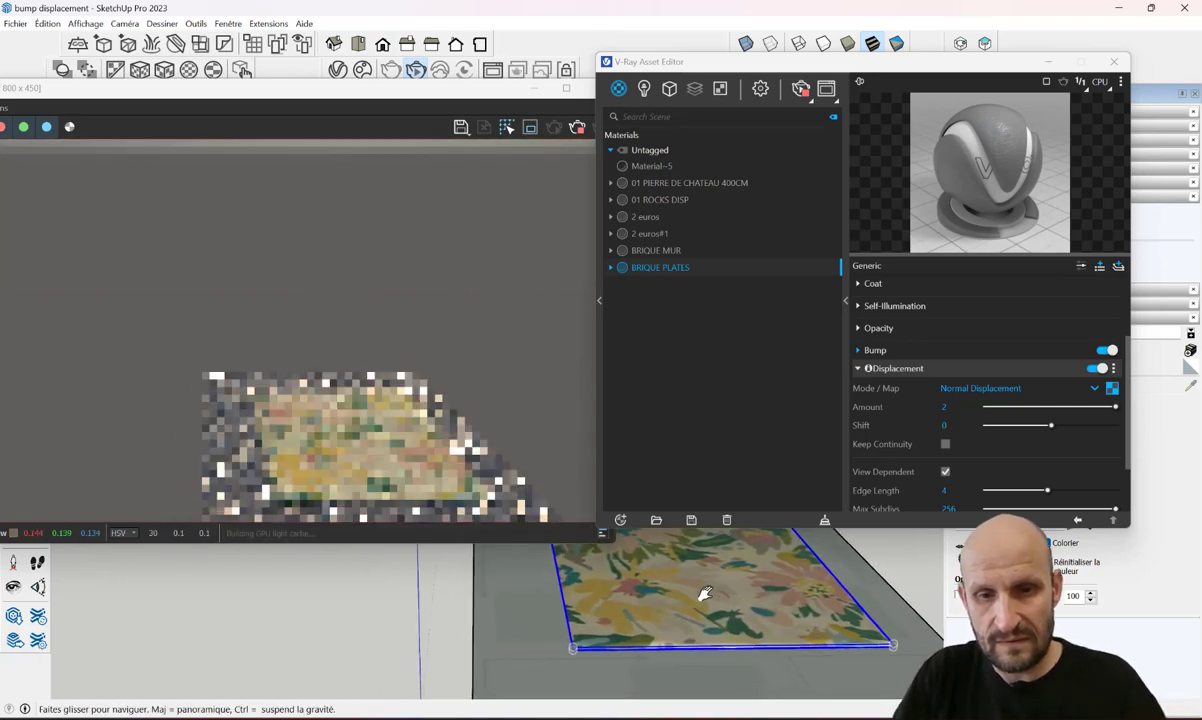
pyautogui.scroll(2, 705, 594)
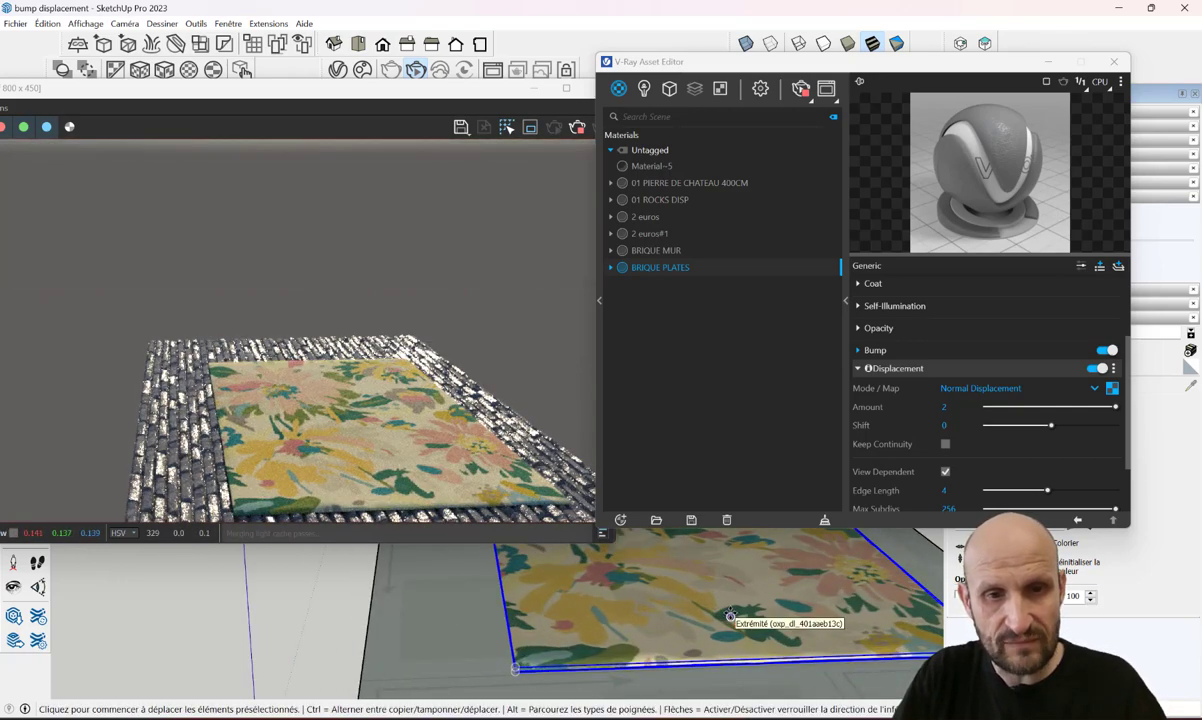
pyautogui.moveTo(730, 616)
pyautogui.mouseDown(button='middle')
pyautogui.moveTo(686, 572)
pyautogui.moveTo(716, 587)
pyautogui.mouseUp(button='middle')
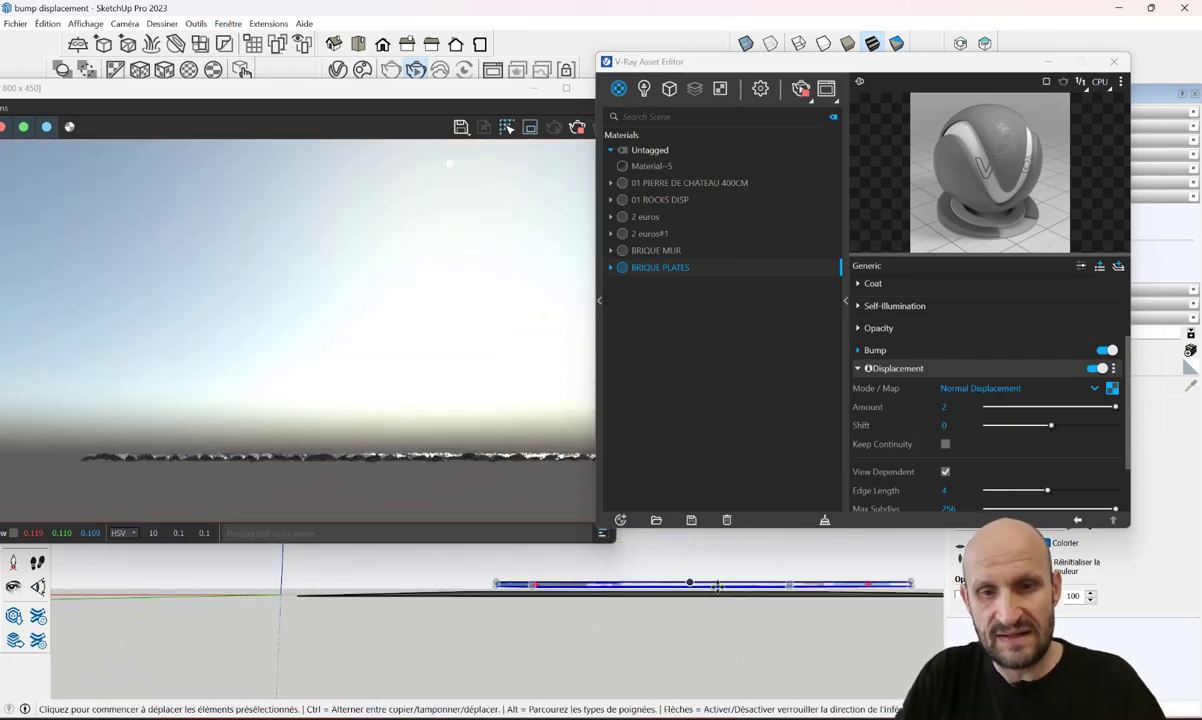
pyautogui.moveTo(636, 563); pyautogui.dragTo(705, 600, button='middle')
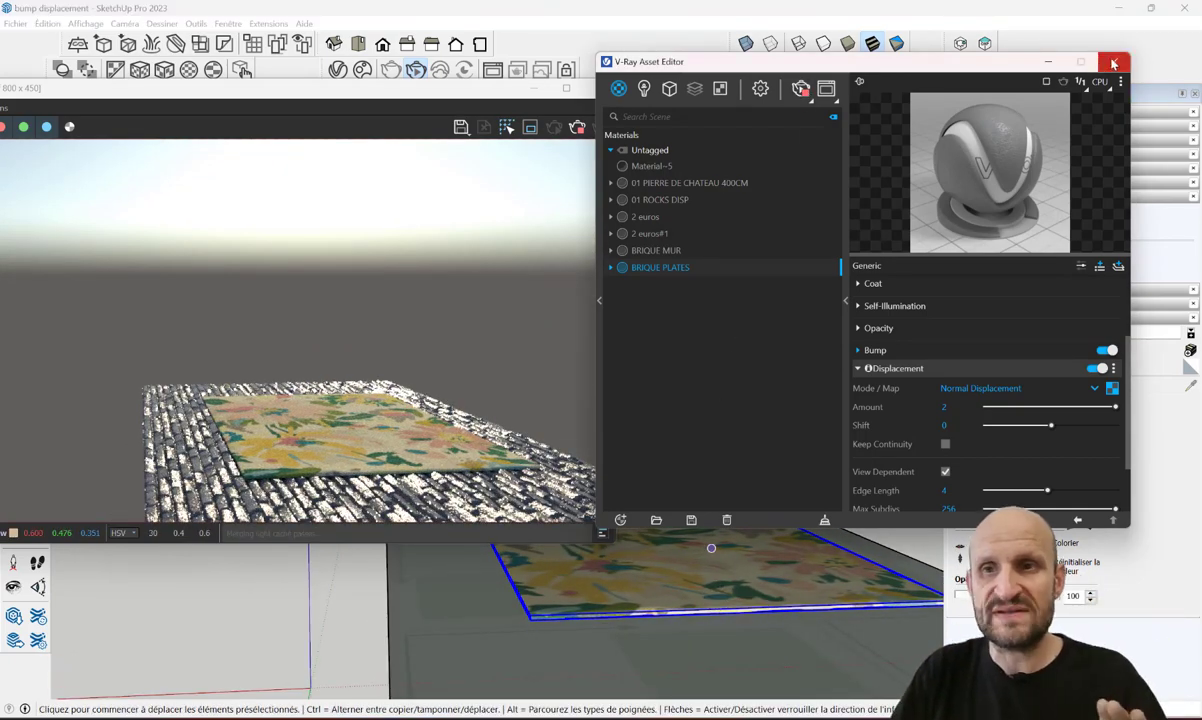
pyautogui.click(1114, 61)
pyautogui.click(599, 88)
# Orbit to the stone wall and floor and preview them in an interactive render
pyautogui.press('space')
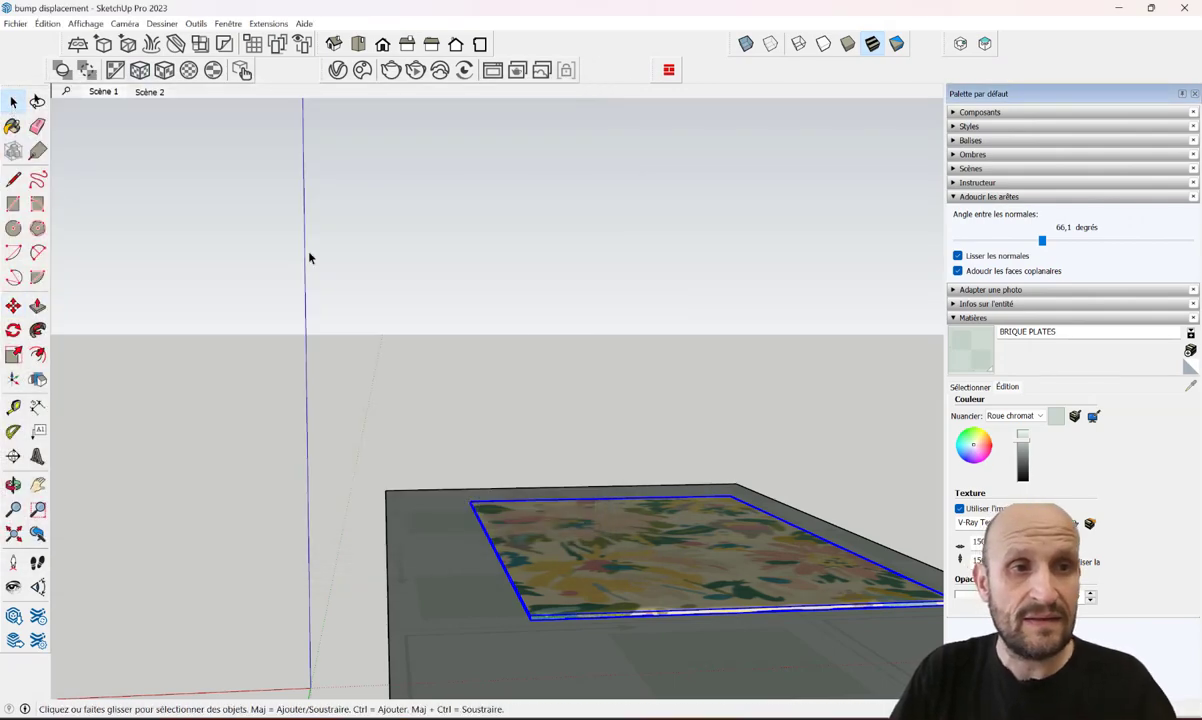
pyautogui.scroll(-3, 760, 400)
pyautogui.moveTo(760, 400); pyautogui.dragTo(600, 437, button='middle')
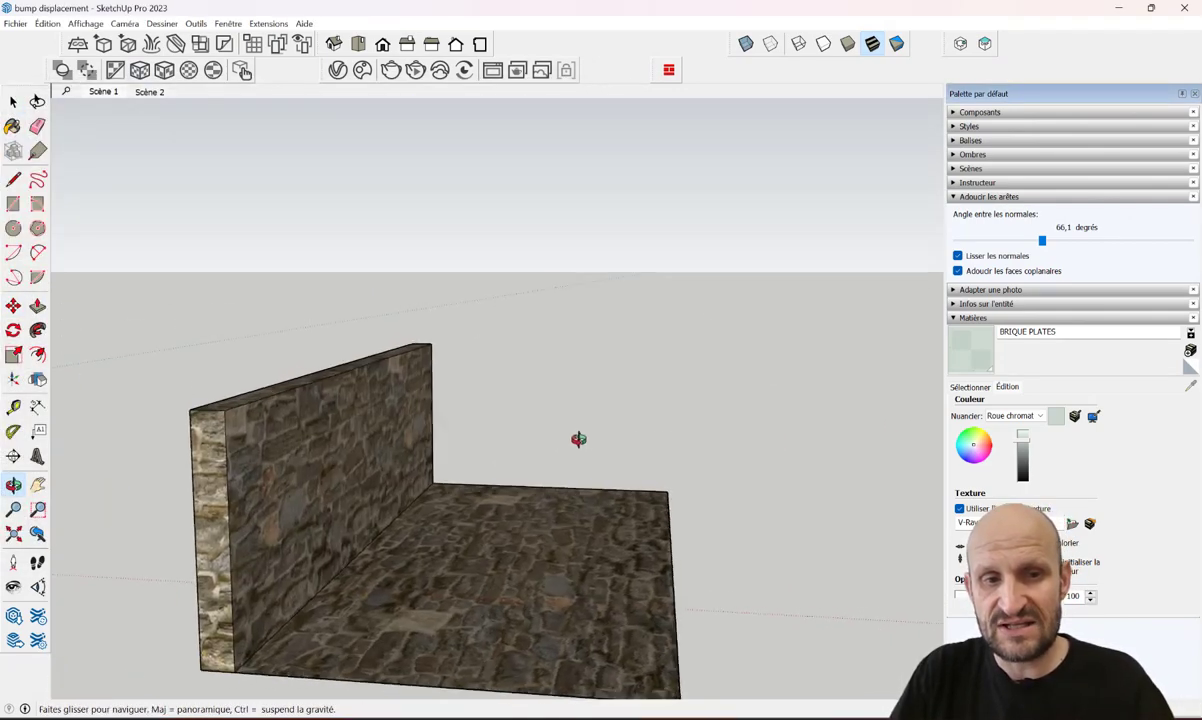
pyautogui.click(415, 69)
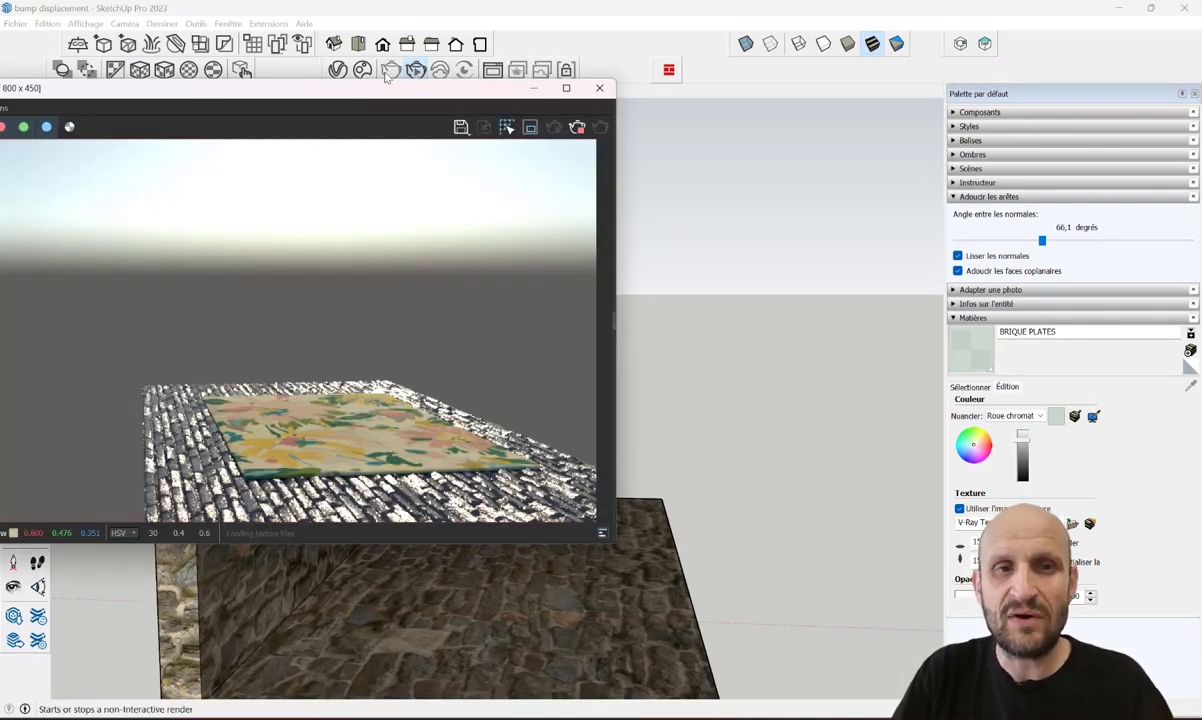
pyautogui.moveTo(700, 600)
pyautogui.mouseDown(button='middle')
pyautogui.moveTo(671, 623)
pyautogui.moveTo(649, 581)
pyautogui.mouseUp(button='middle')
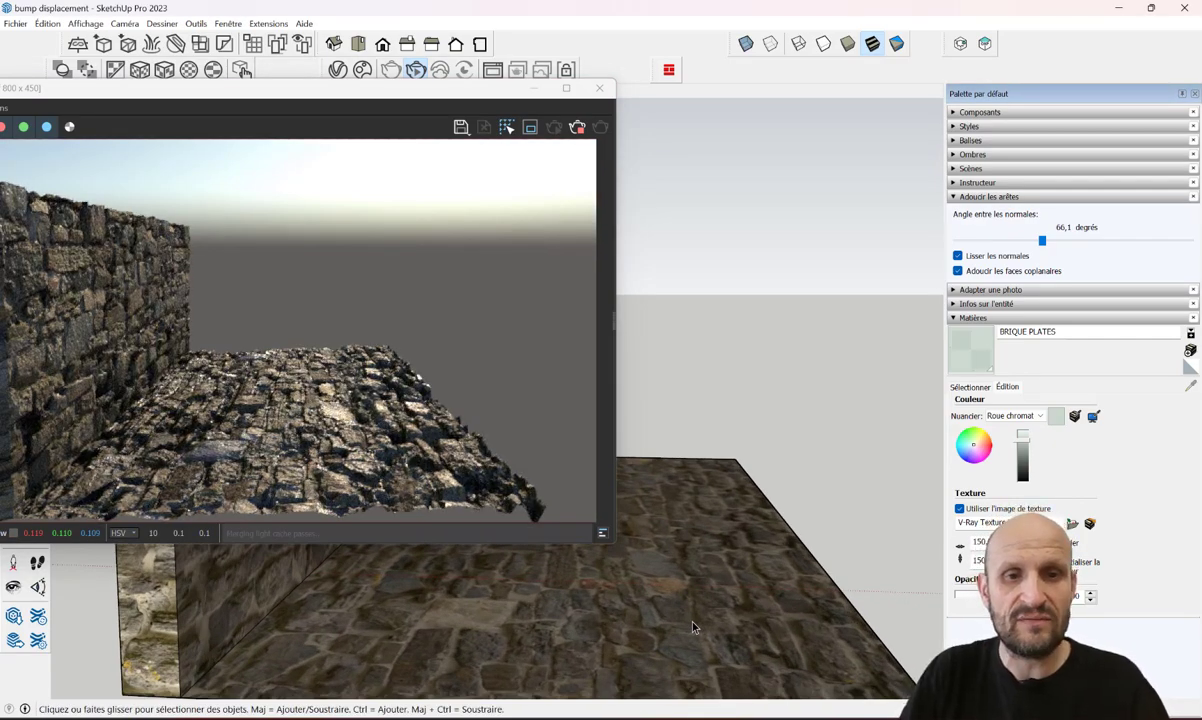
pyautogui.moveTo(693, 627)
pyautogui.mouseDown(button='middle')
pyautogui.moveTo(729, 592)
pyautogui.moveTo(736, 524)
pyautogui.mouseUp(button='middle')
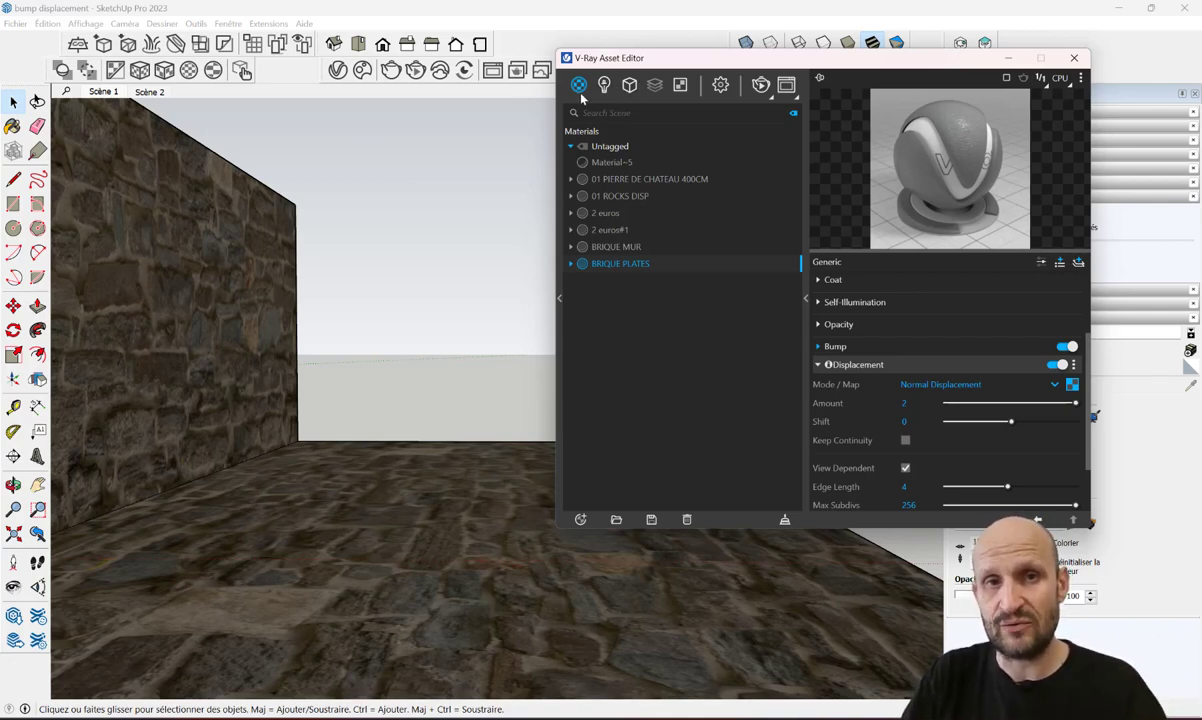
# Select 01 PIERRE DE CHATEAU 400CM and inspect the normal map on its Bump layer
pyautogui.click(616, 247)
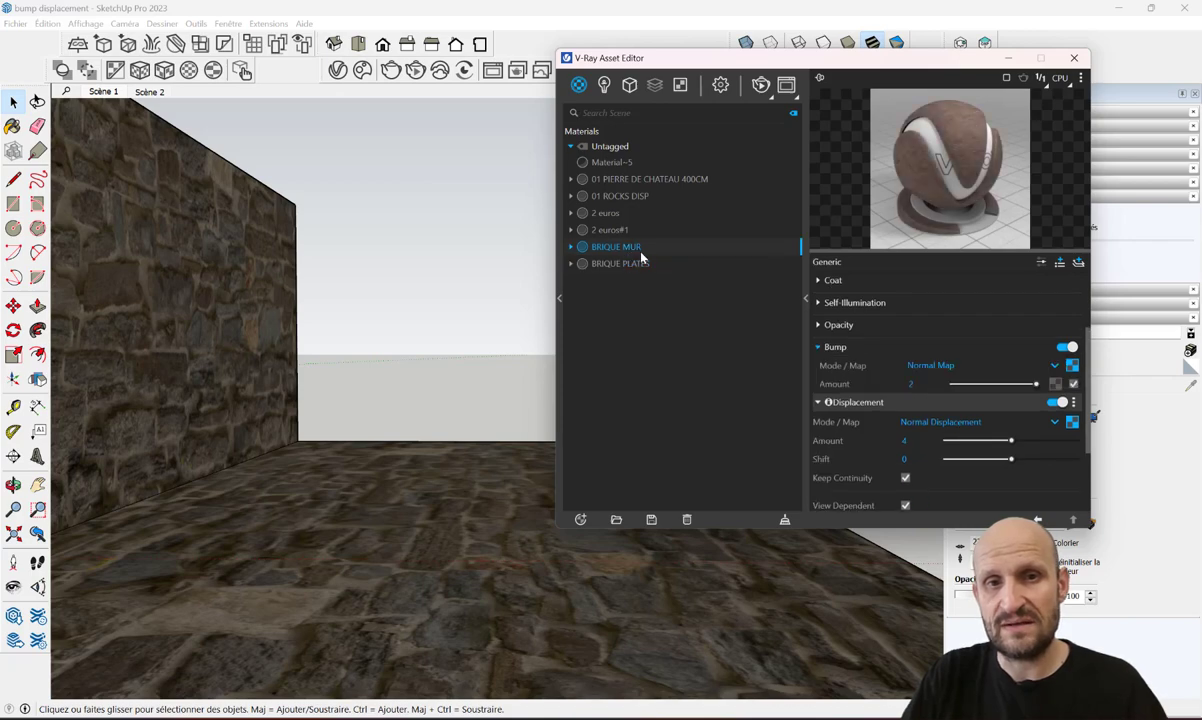
pyautogui.click(600, 179)
pyautogui.moveTo(700, 57); pyautogui.dragTo(410, 26)
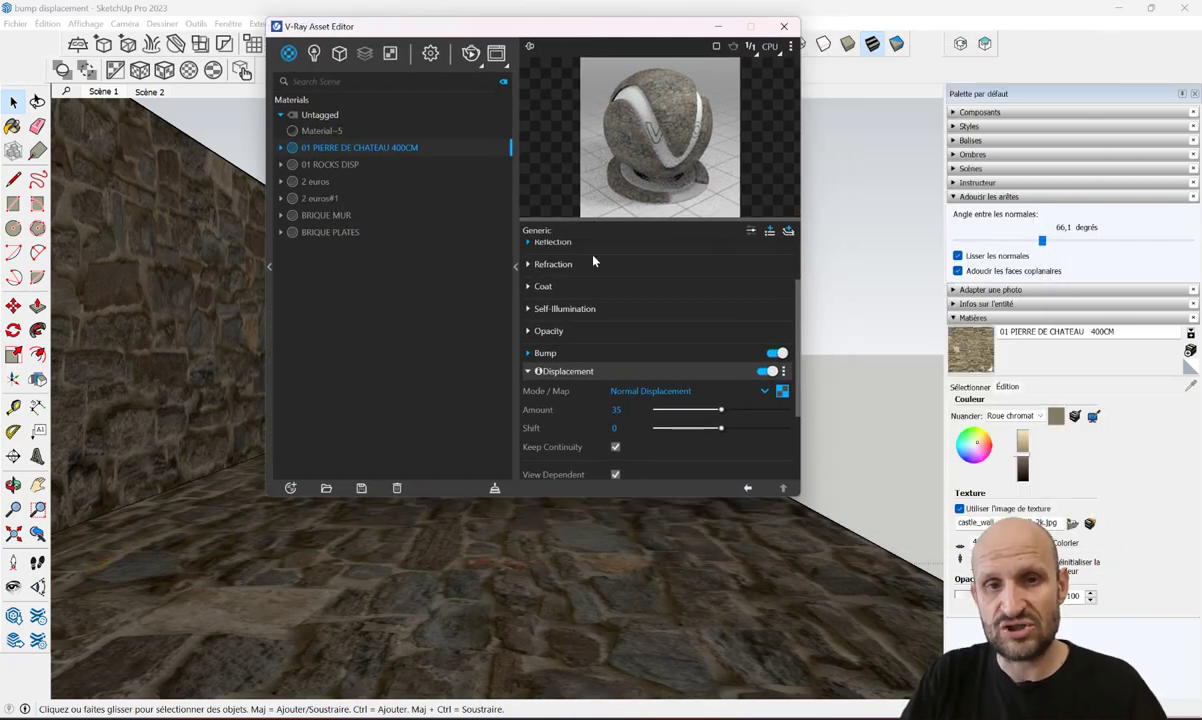
pyautogui.click(566, 372)
pyautogui.click(550, 255)
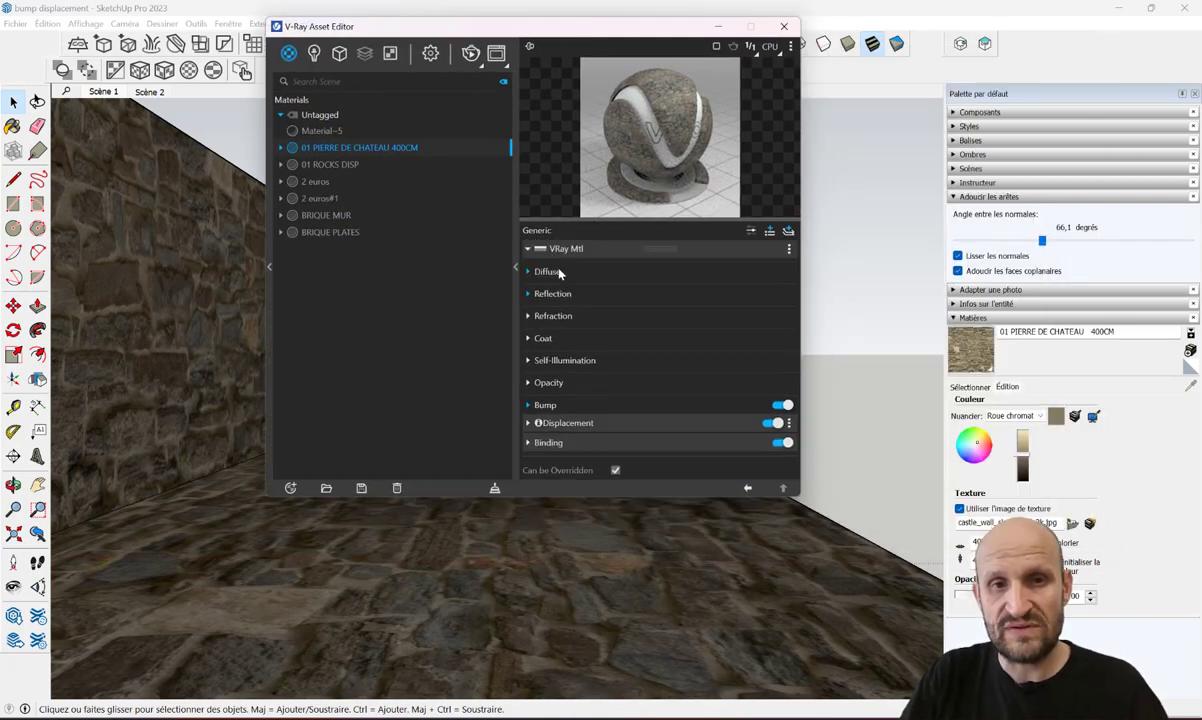
pyautogui.click(560, 405)
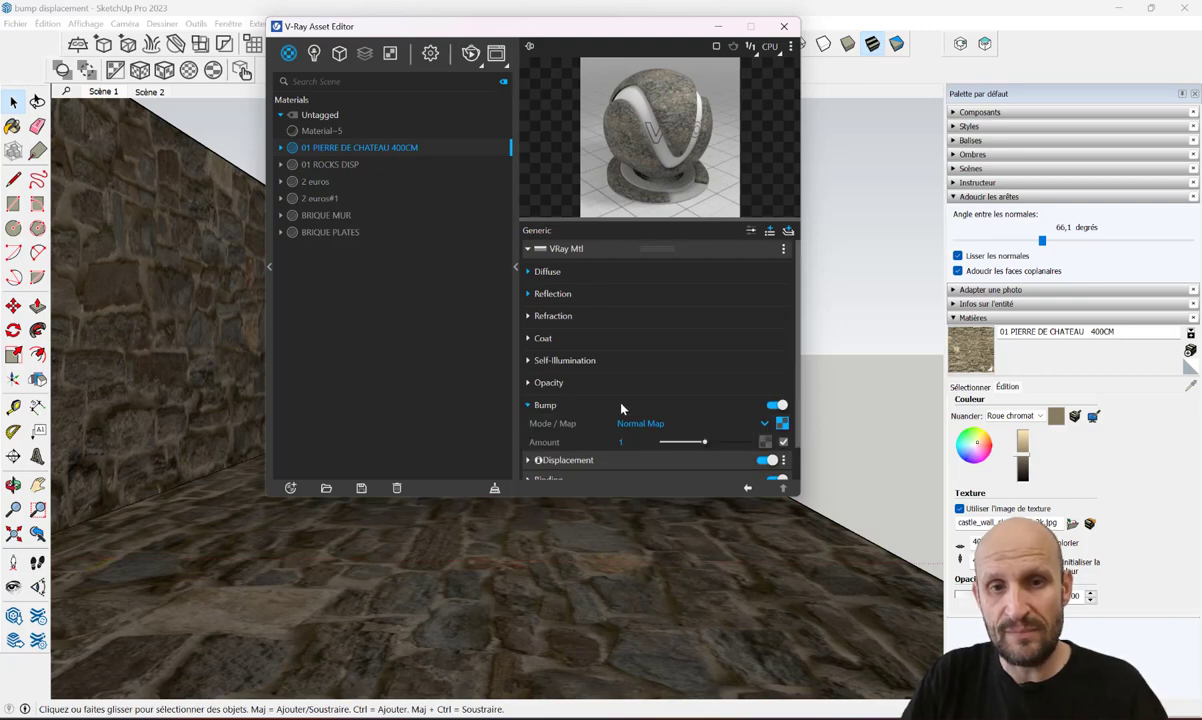
pyautogui.click(783, 387)
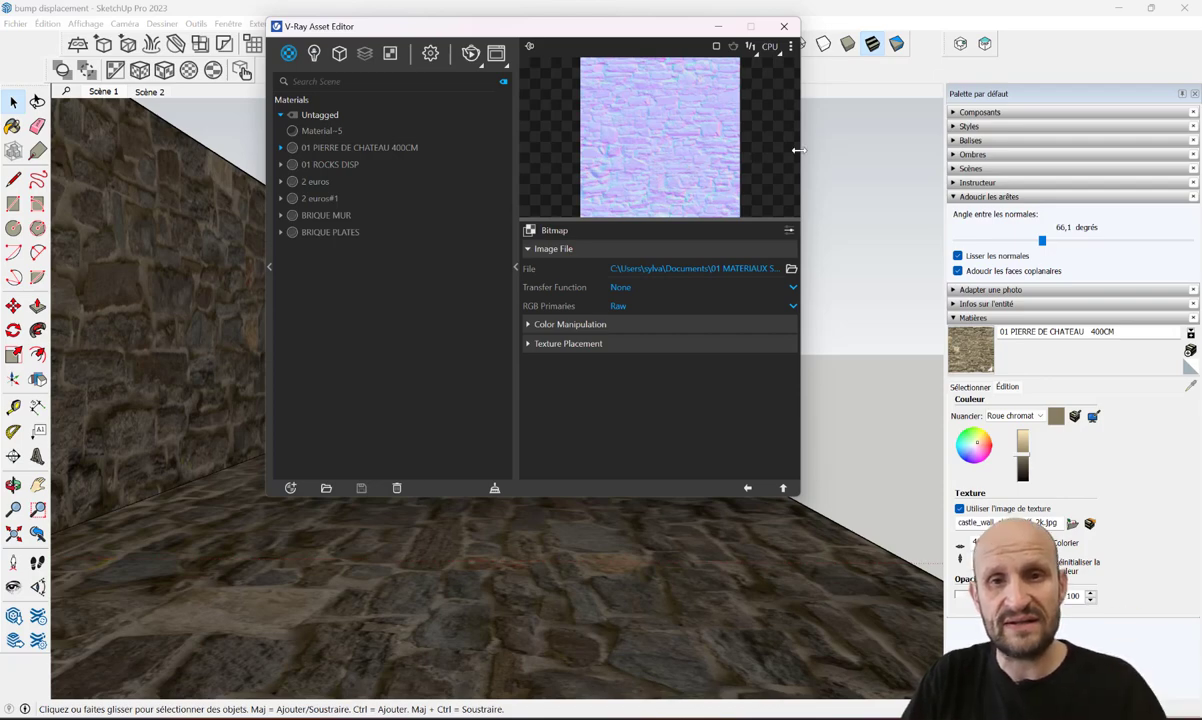
# Delete the stone material's Displacement layer, leaving Bump and Binding
pyautogui.click(748, 490)
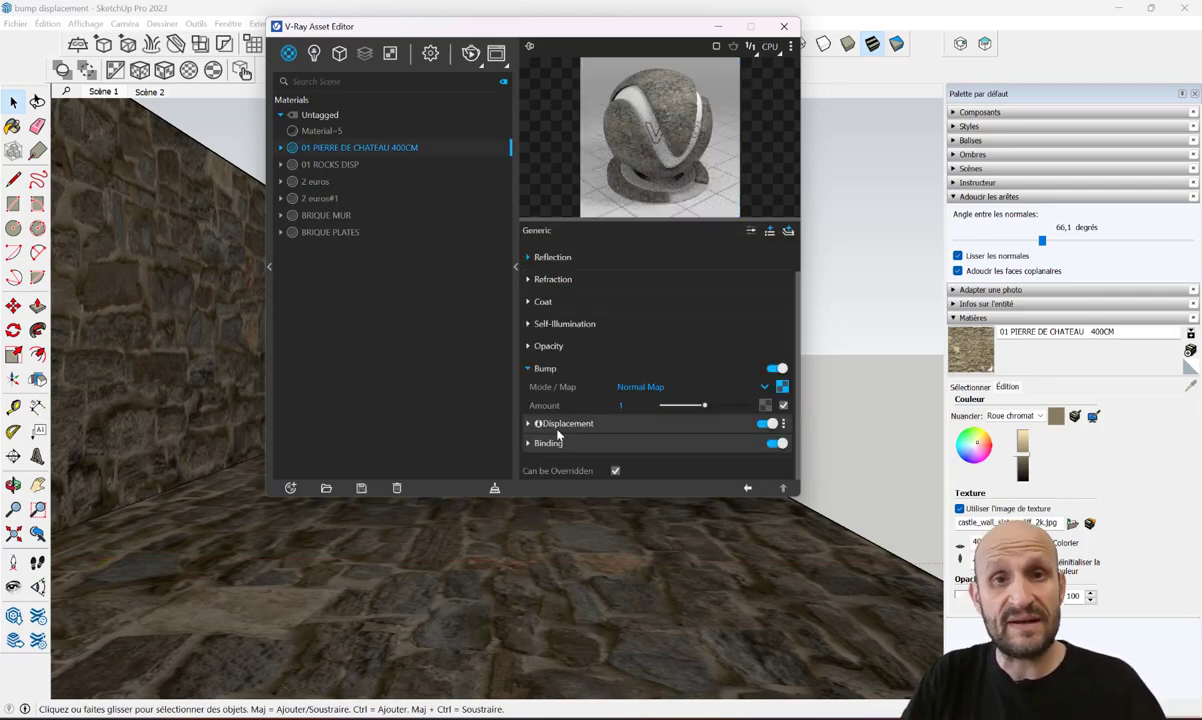
pyautogui.click(557, 426)
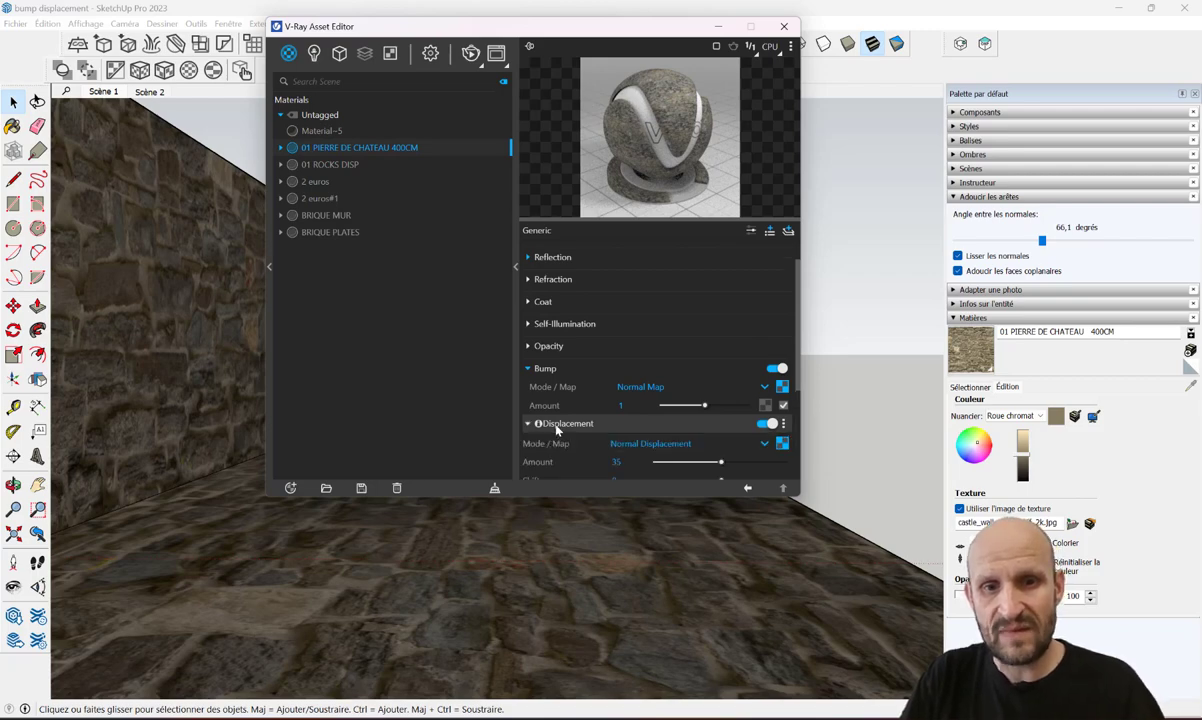
pyautogui.click(557, 426)
pyautogui.click(770, 437)
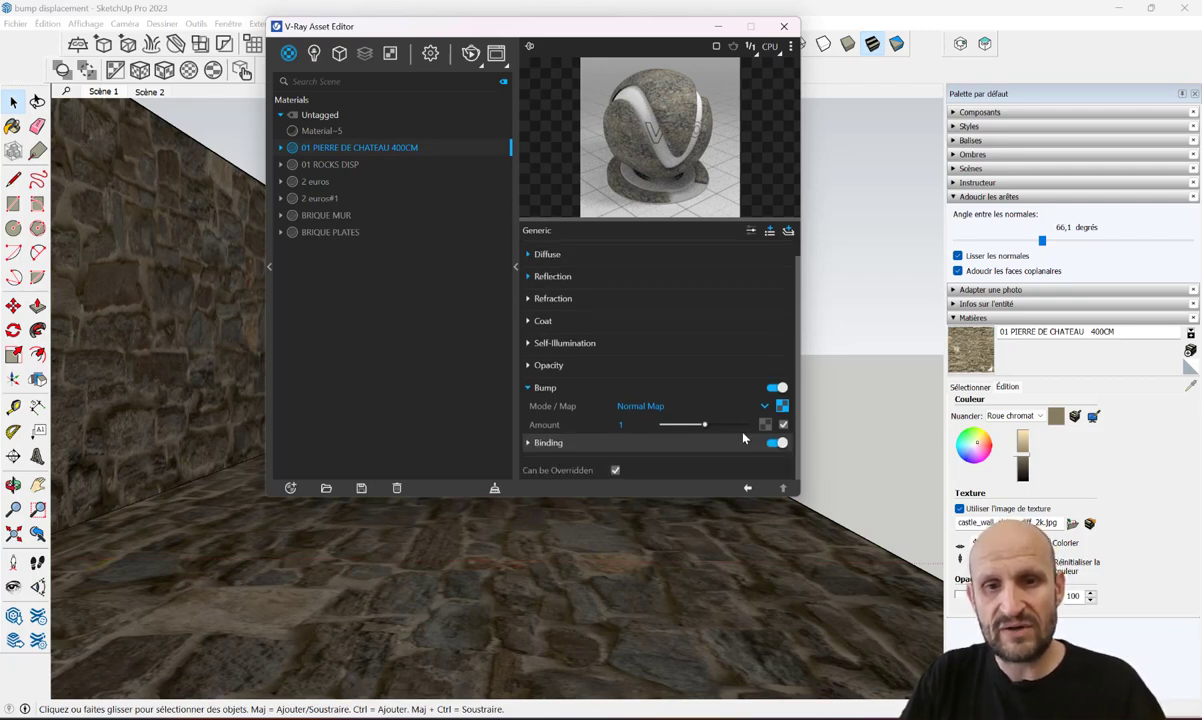
pyautogui.click(580, 388)
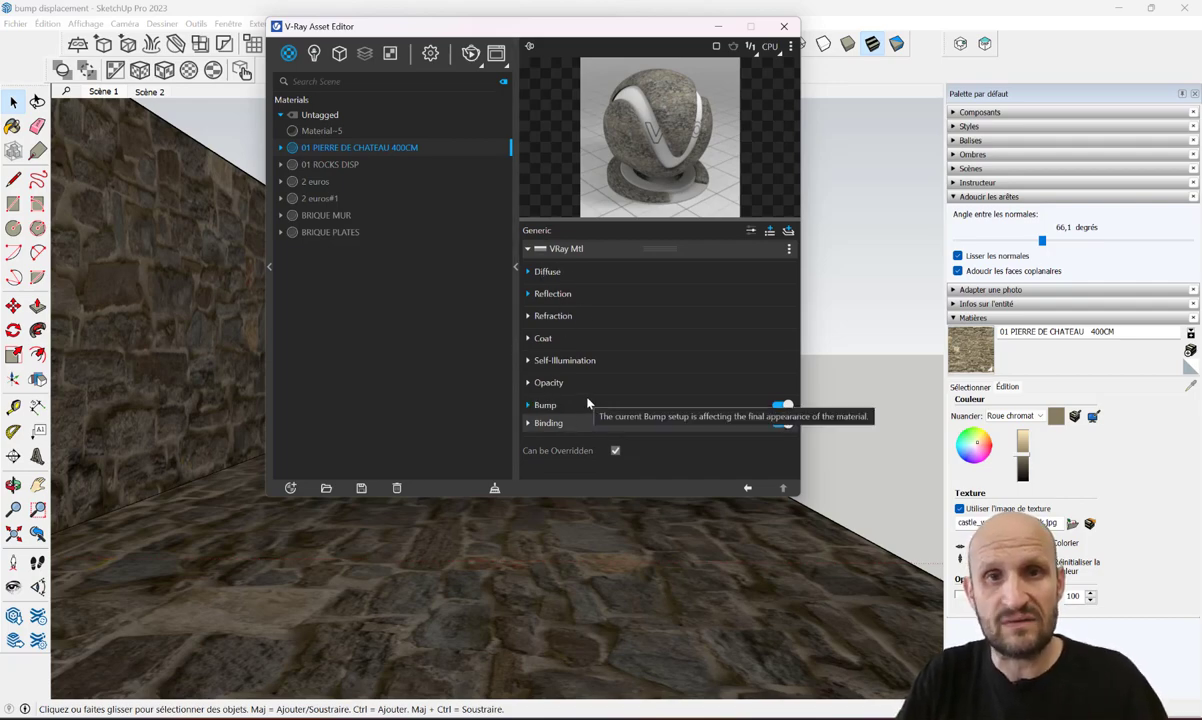
# Add a Displacement layer driven by the bitmap castle_wall_slates_disp_2k.jpg
pyautogui.click(770, 232)
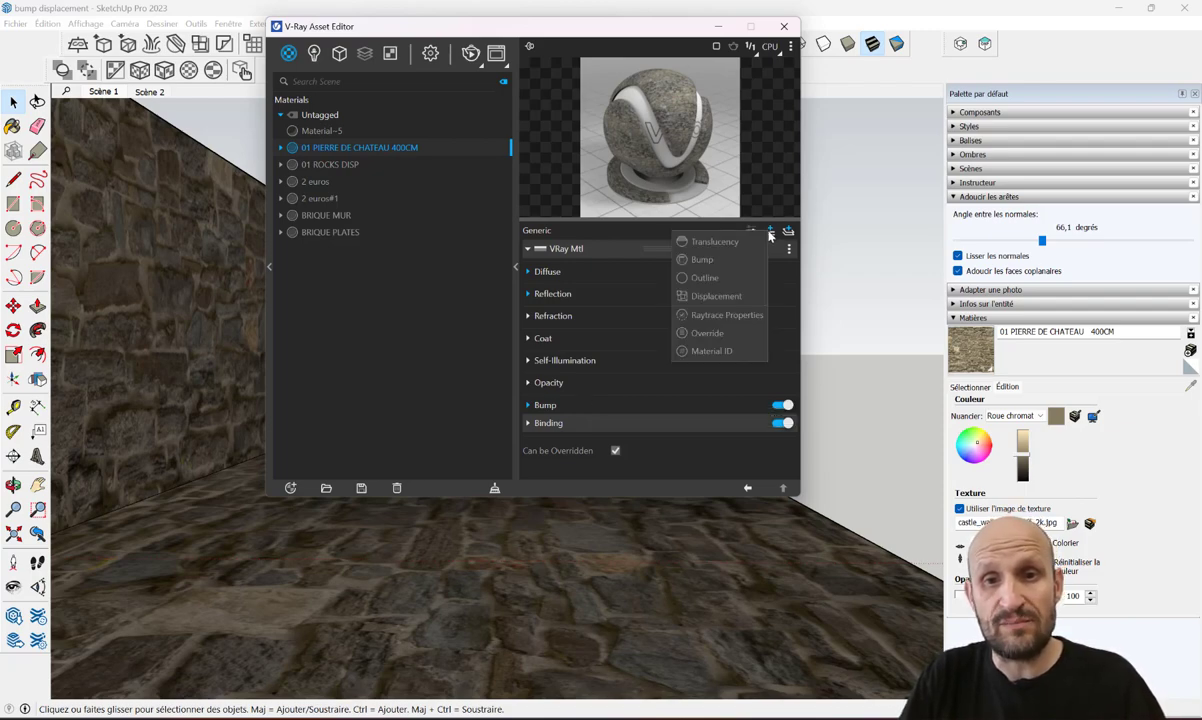
pyautogui.click(729, 297)
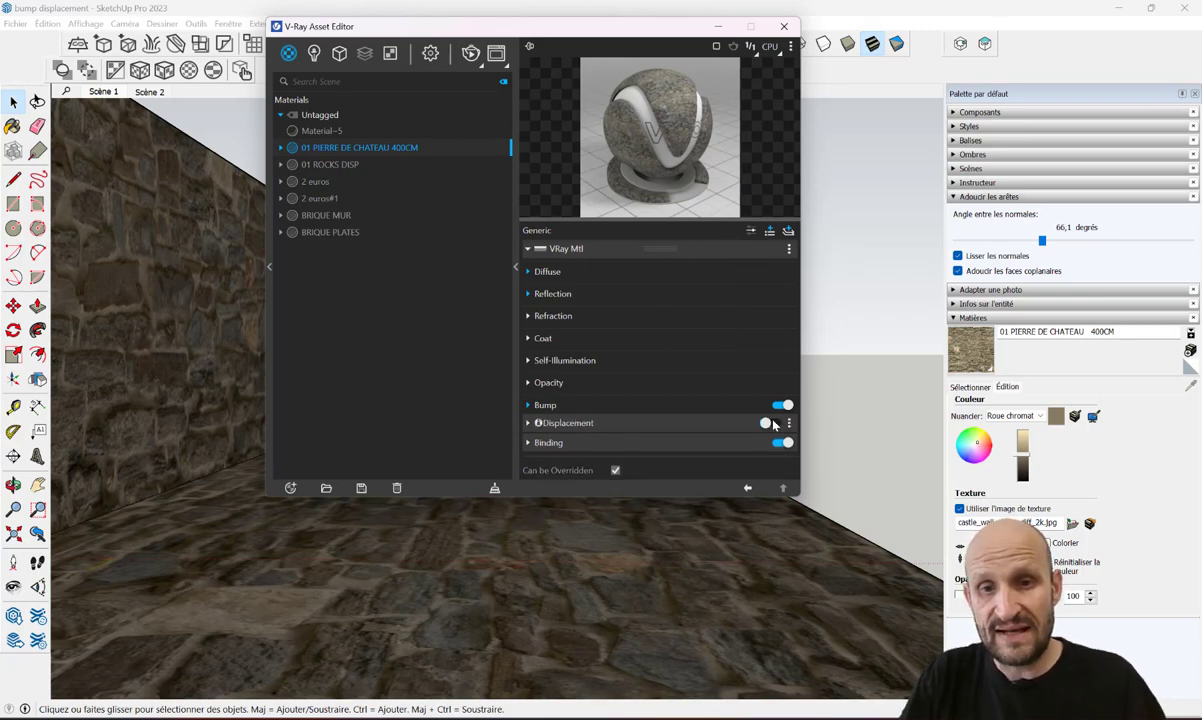
pyautogui.click(633, 425)
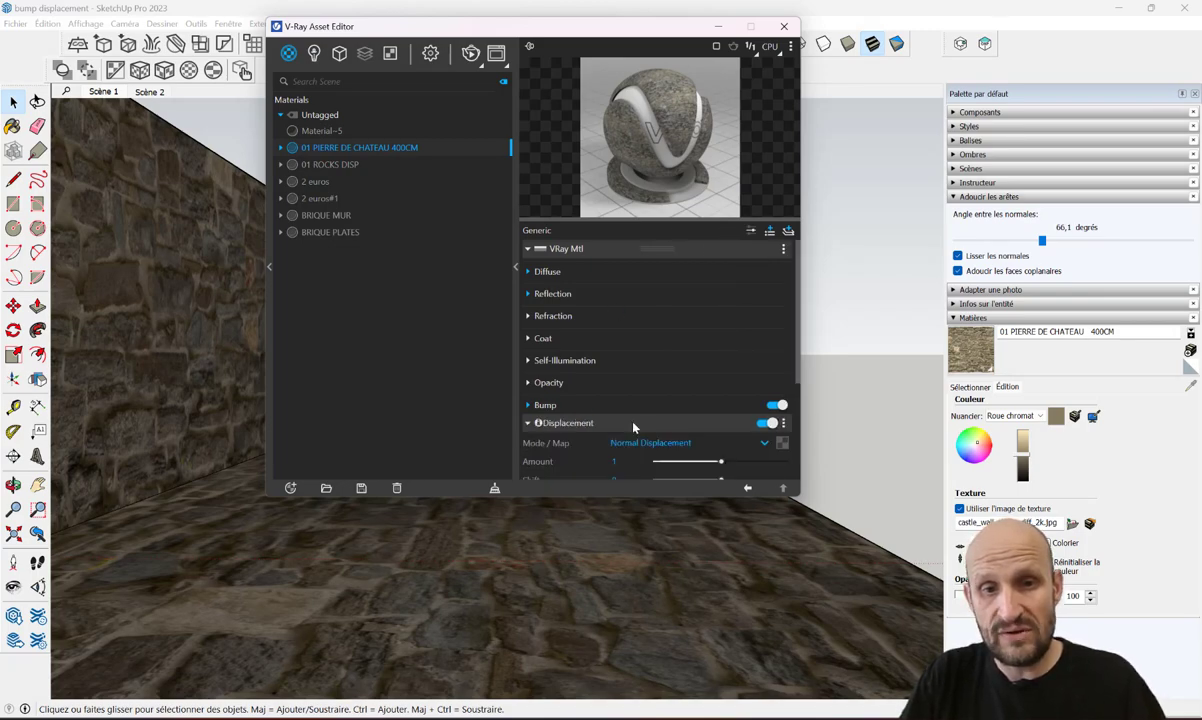
pyautogui.click(782, 442)
pyautogui.click(748, 64)
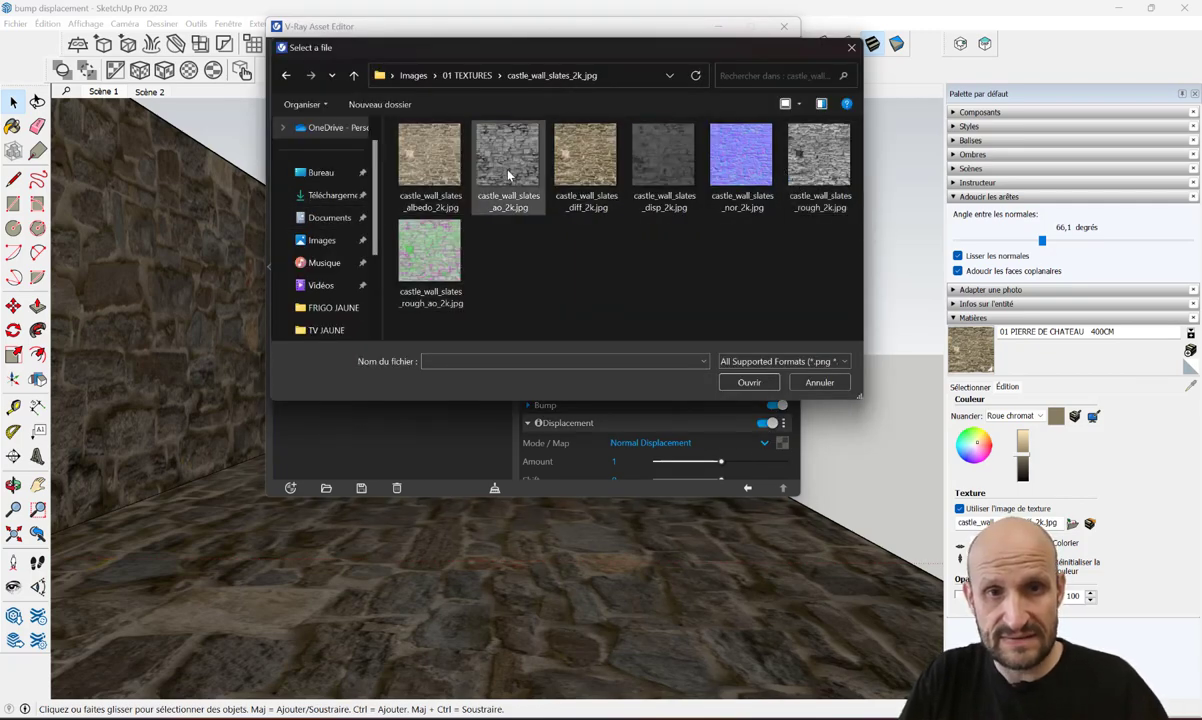
pyautogui.click(661, 168)
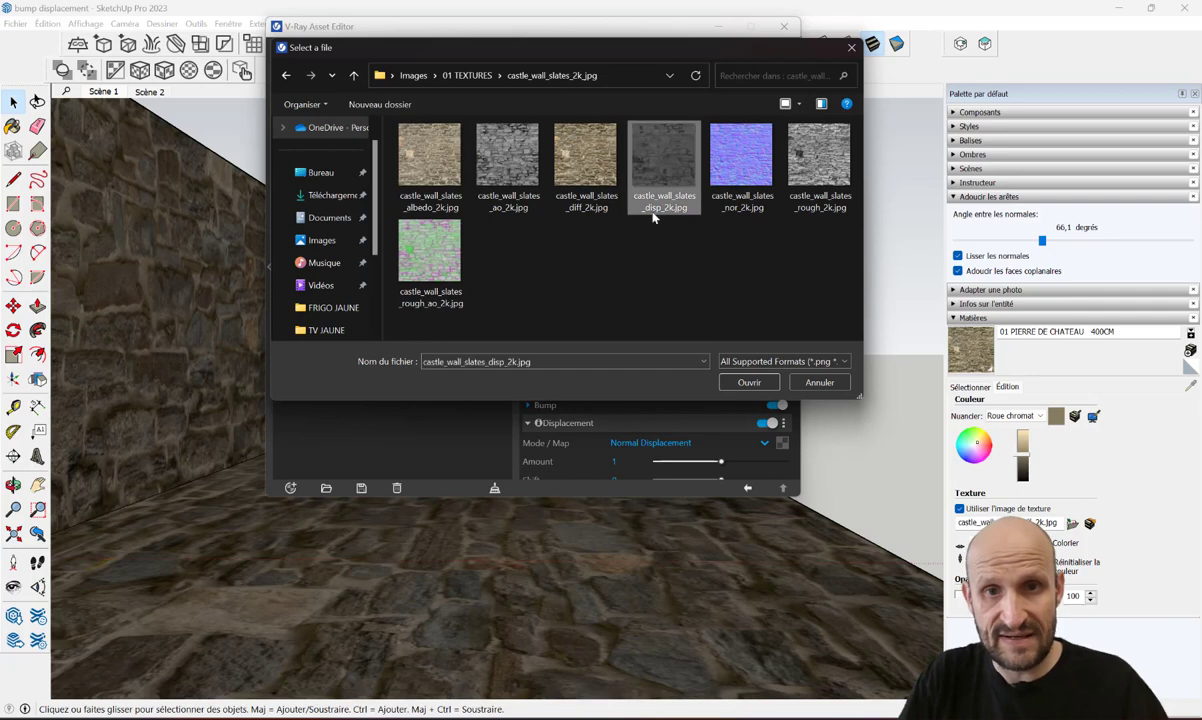
pyautogui.click(748, 383)
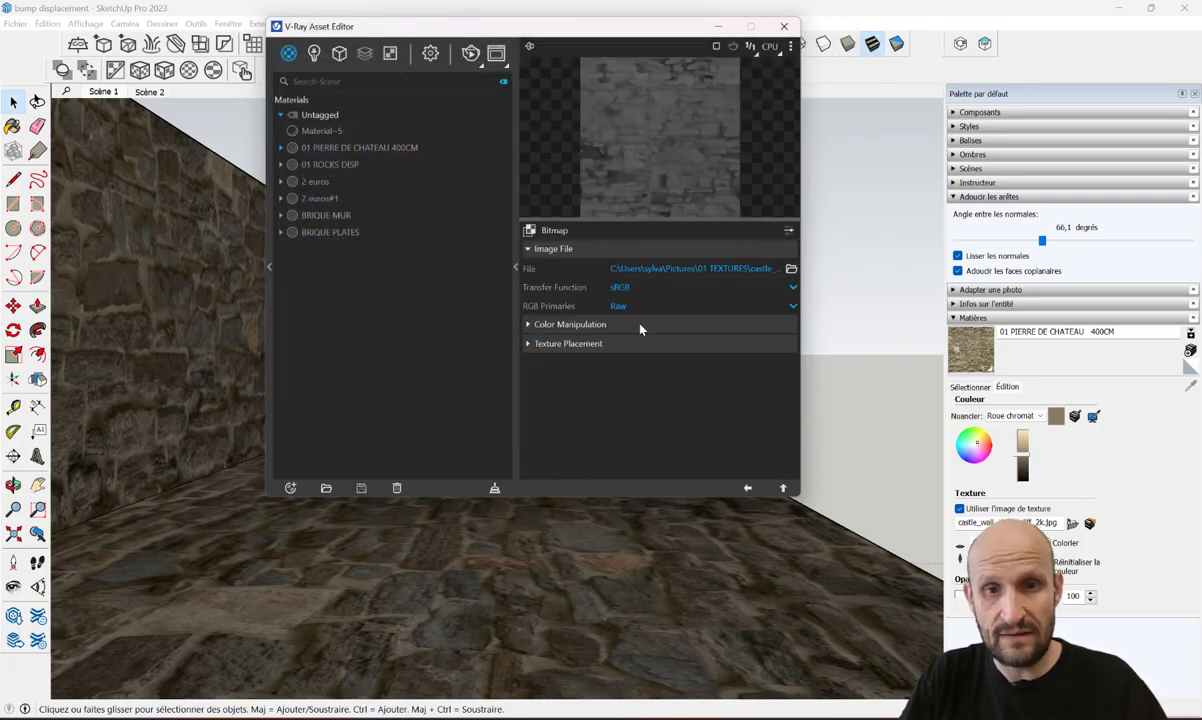
pyautogui.click(747, 489)
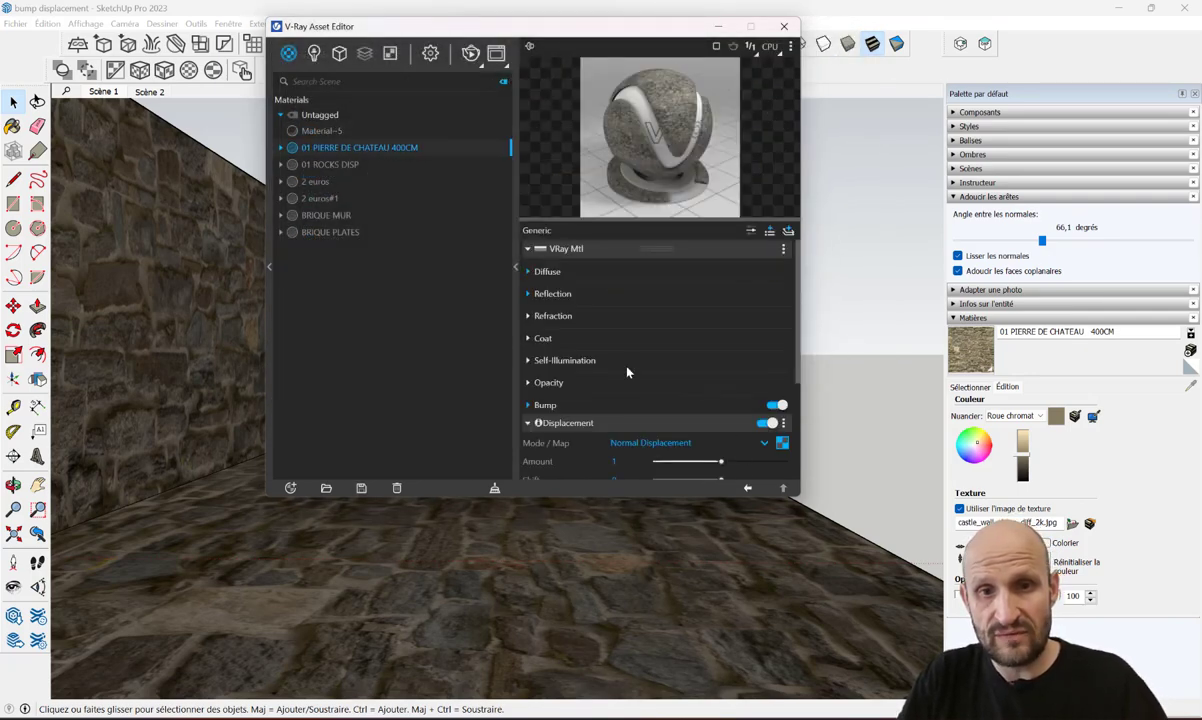
# Set the displacement amount to 10 and start a render
pyautogui.write('10')
pyautogui.press('Return')
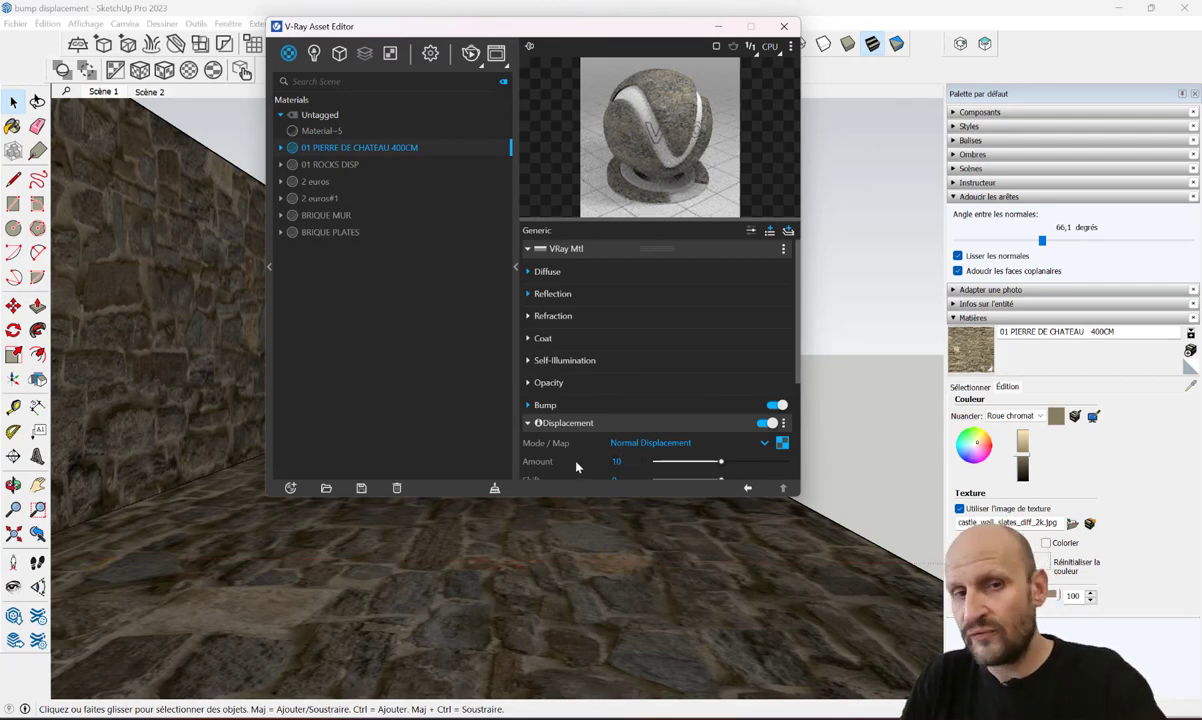
pyautogui.click(471, 55)
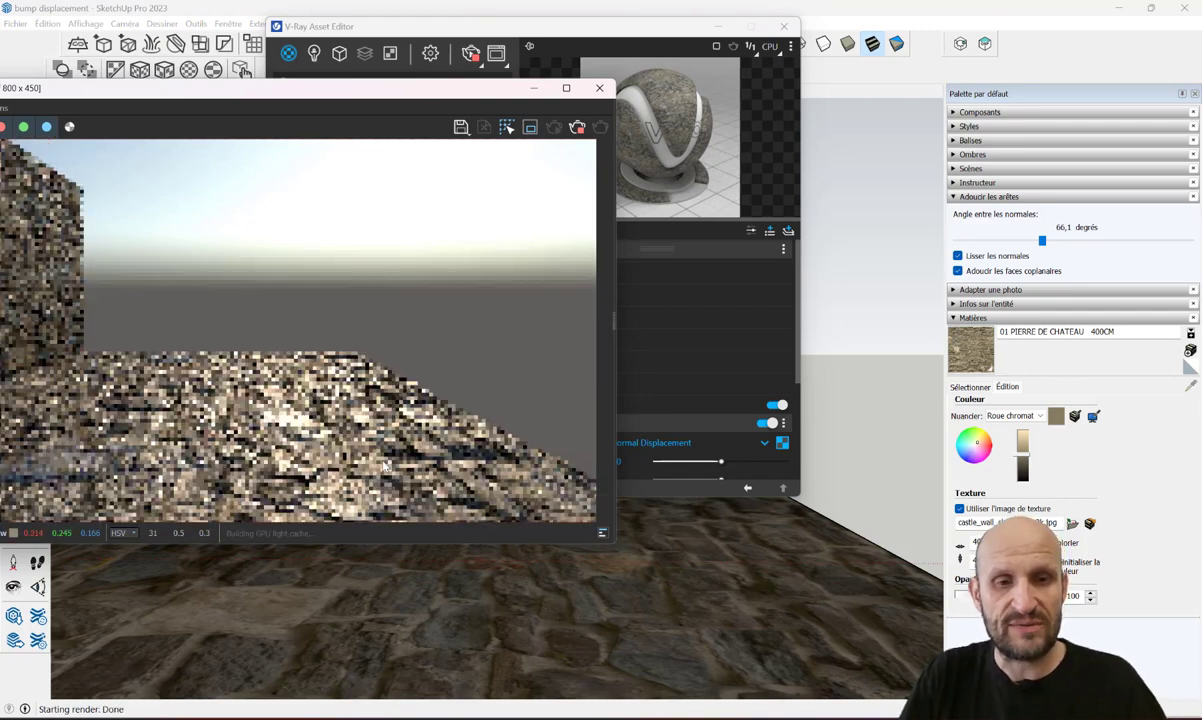
# Raise the stone displacement amount to 80 and check the render
pyautogui.moveTo(446, 90); pyautogui.dragTo(357, 93)
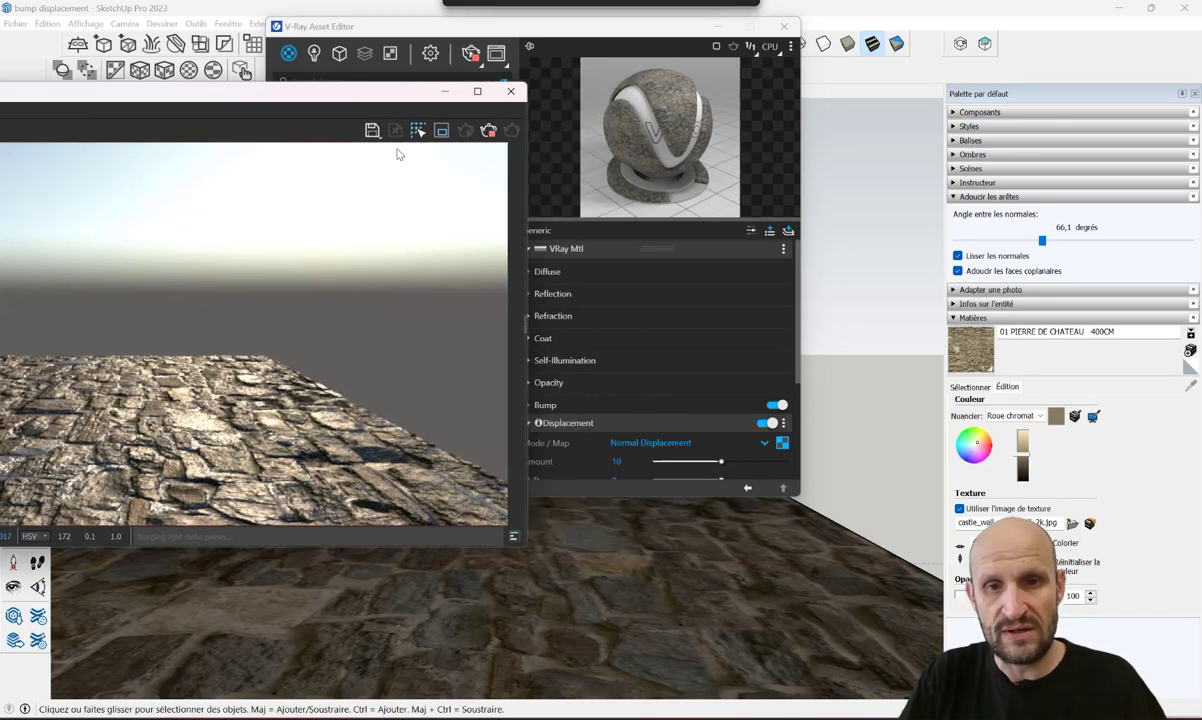
pyautogui.click(567, 463)
pyautogui.write('80')
pyautogui.press('Return')
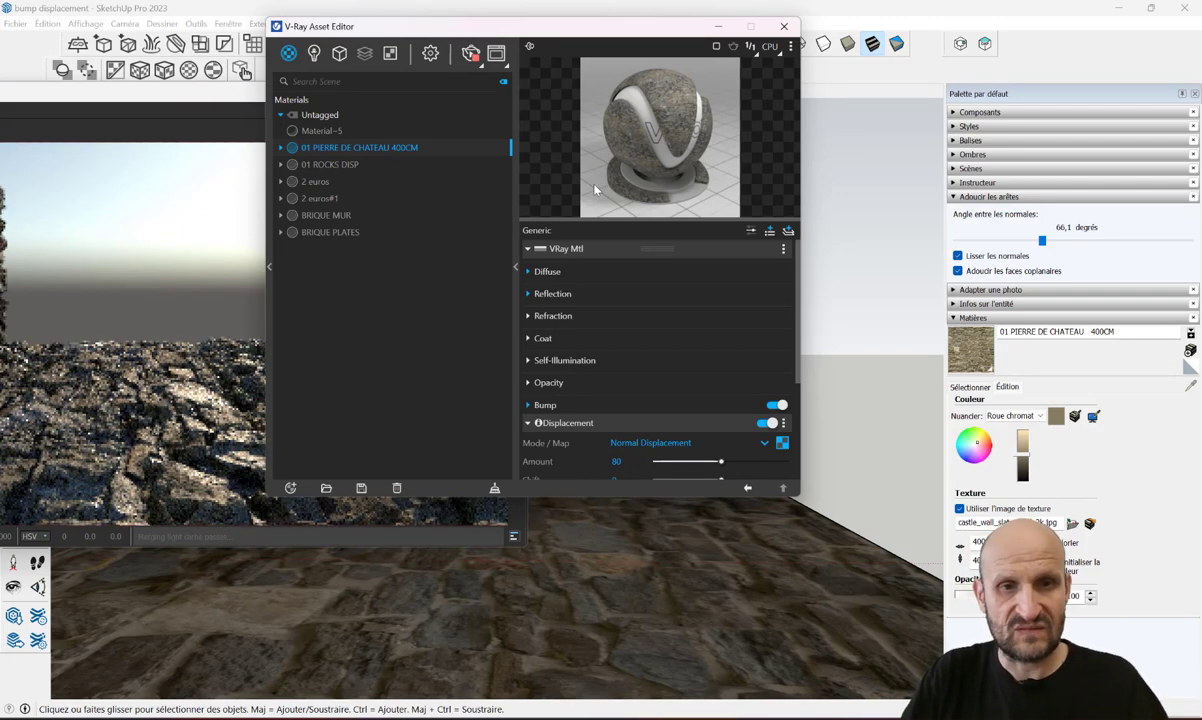
pyautogui.moveTo(394, 32)
pyautogui.mouseDown()
pyautogui.moveTo(753, 102)
pyautogui.moveTo(670, 61)
pyautogui.mouseUp()
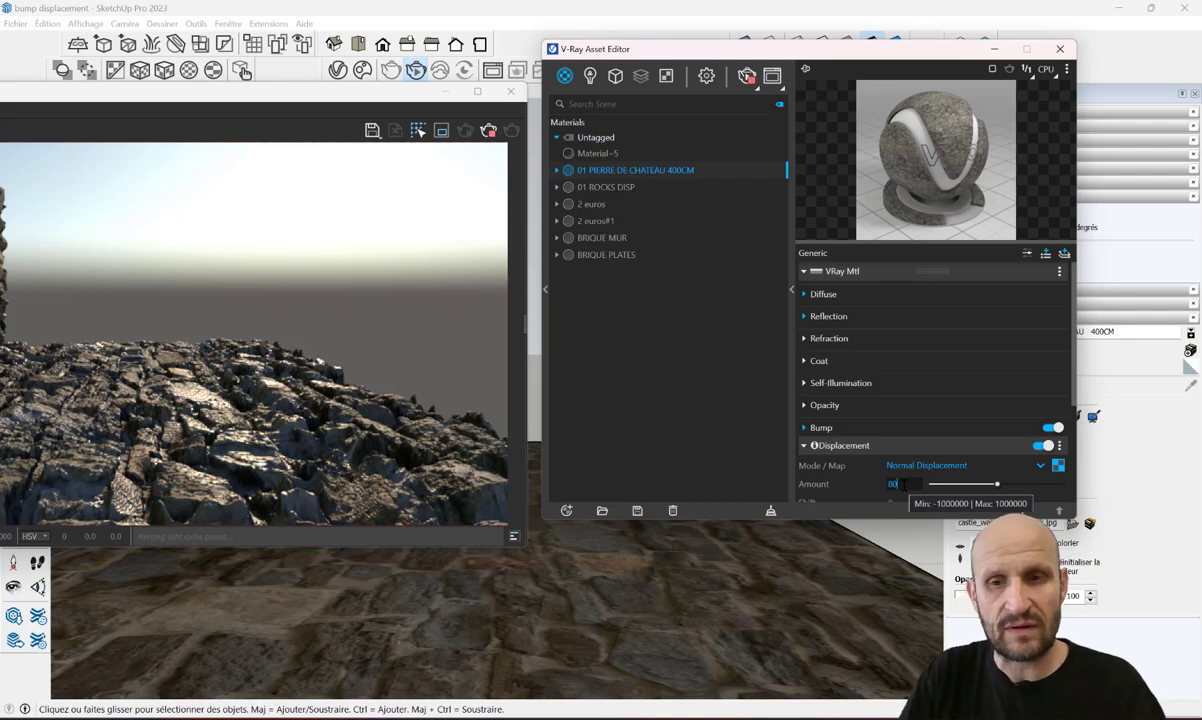
# Turn off the displacement and close the render and material windows
pyautogui.click(1045, 447)
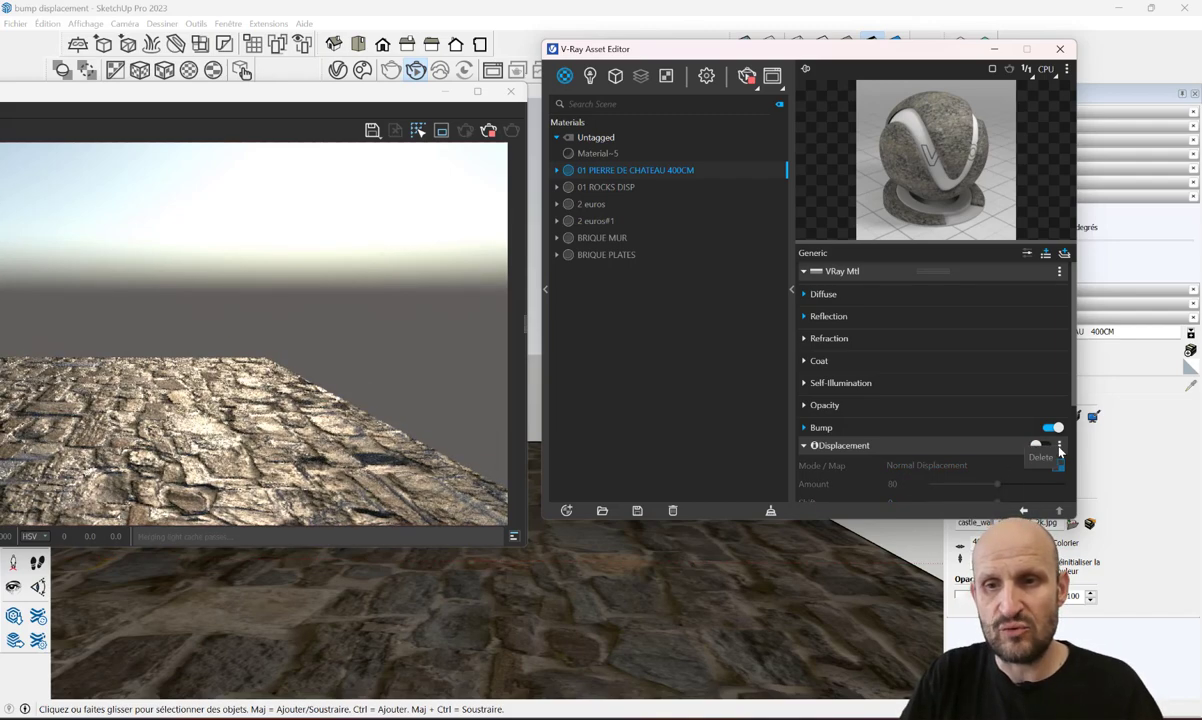
pyautogui.click(965, 445)
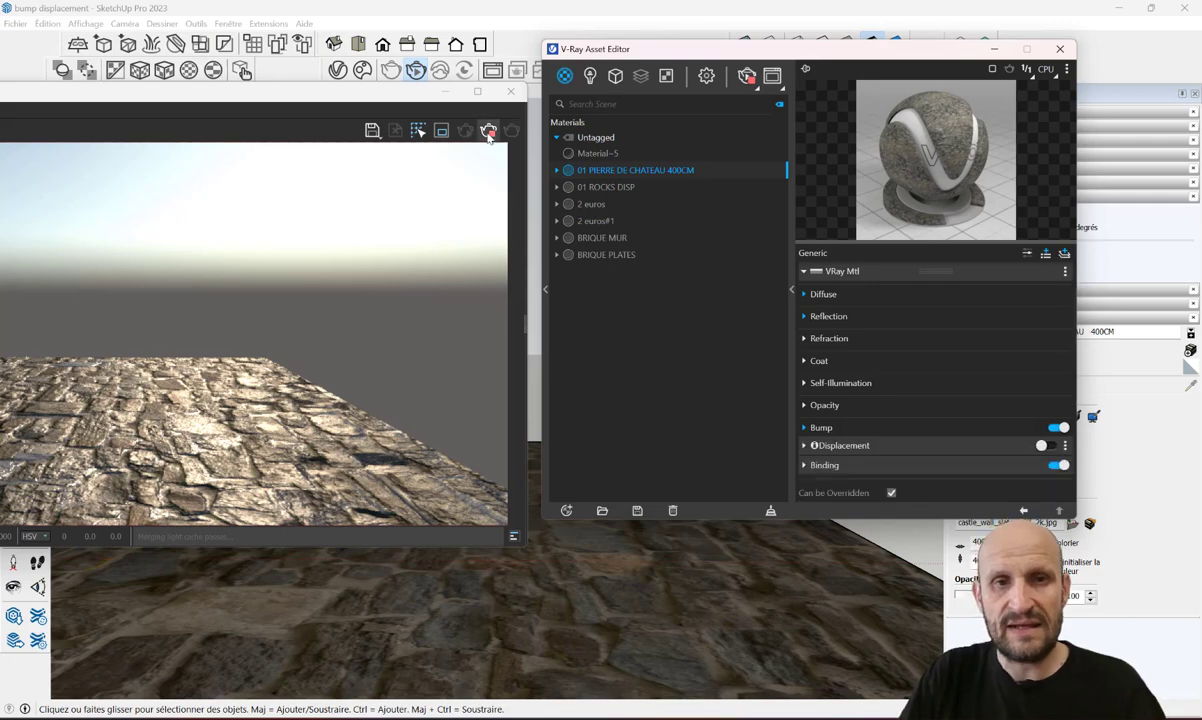
pyautogui.click(511, 91)
pyautogui.click(1060, 48)
# Orbit to a high view of the room and bring the V-Ray Objects toolbar within reach
pyautogui.scroll(-5, 606, 309)
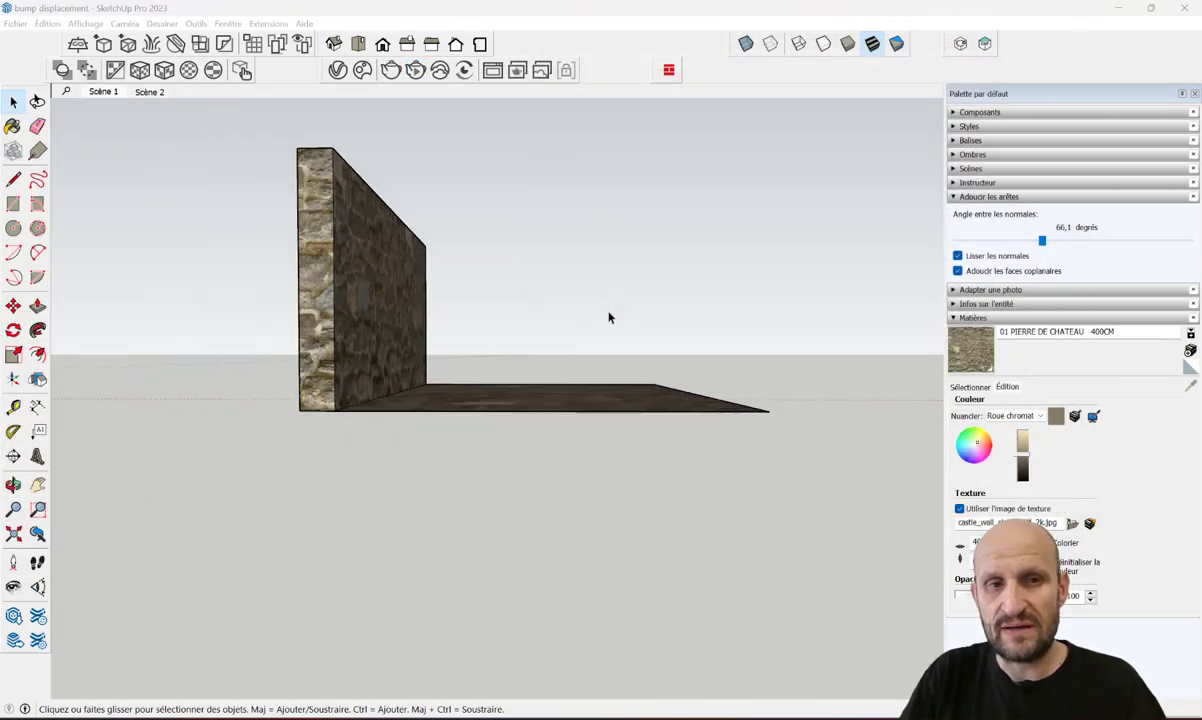
pyautogui.moveTo(608, 317); pyautogui.dragTo(484, 369, button='middle')
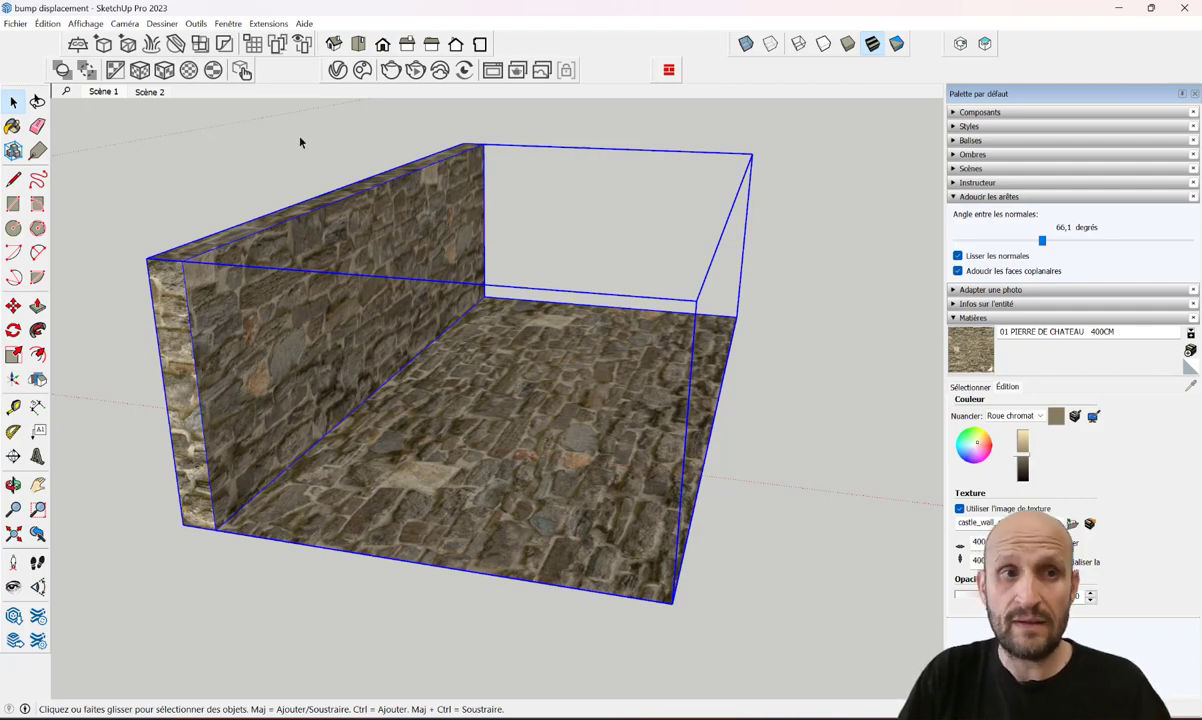
pyautogui.rightClick(298, 73)
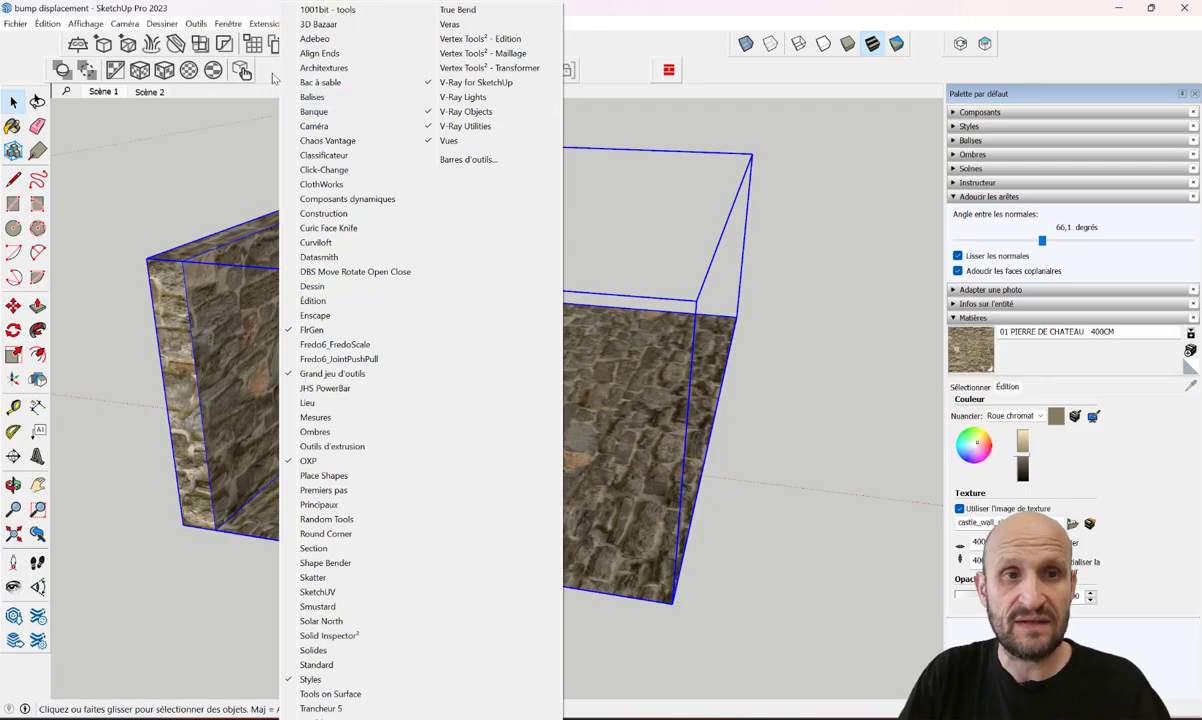
pyautogui.click(272, 78)
pyautogui.moveTo(60, 38); pyautogui.dragTo(97, 132)
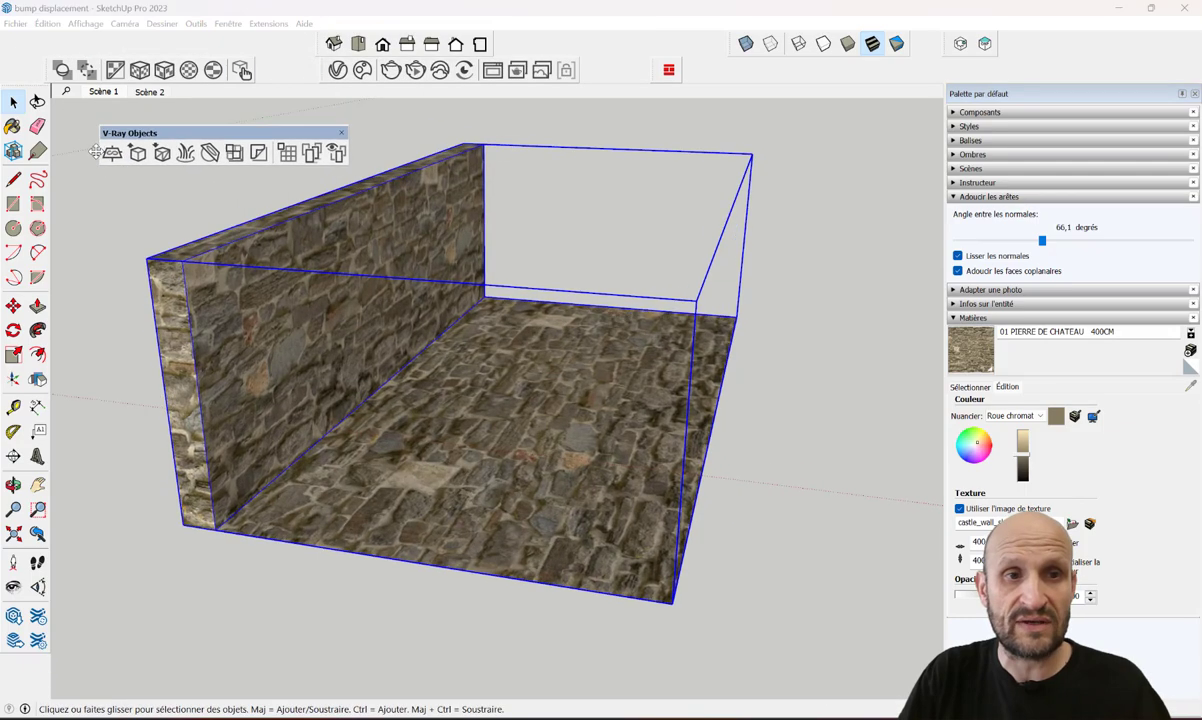
# Add V-Ray displacement to the wall-and-floor group and reopen the Asset Editor
pyautogui.click(510, 244)
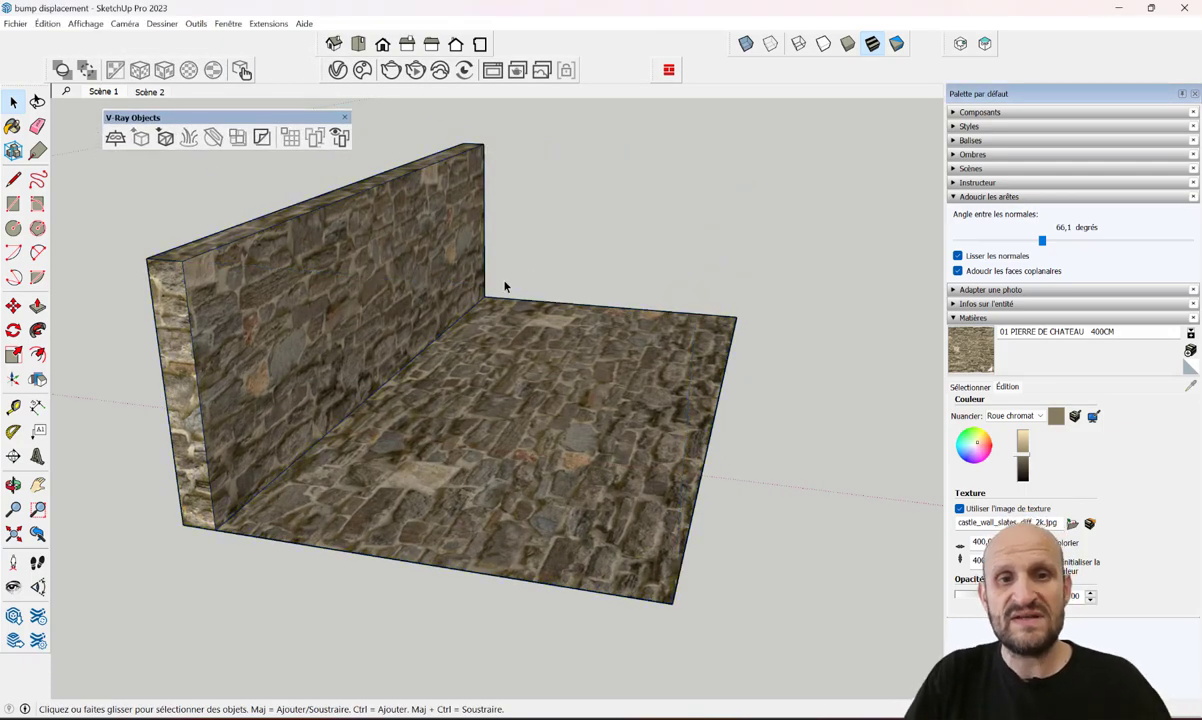
pyautogui.click(472, 262)
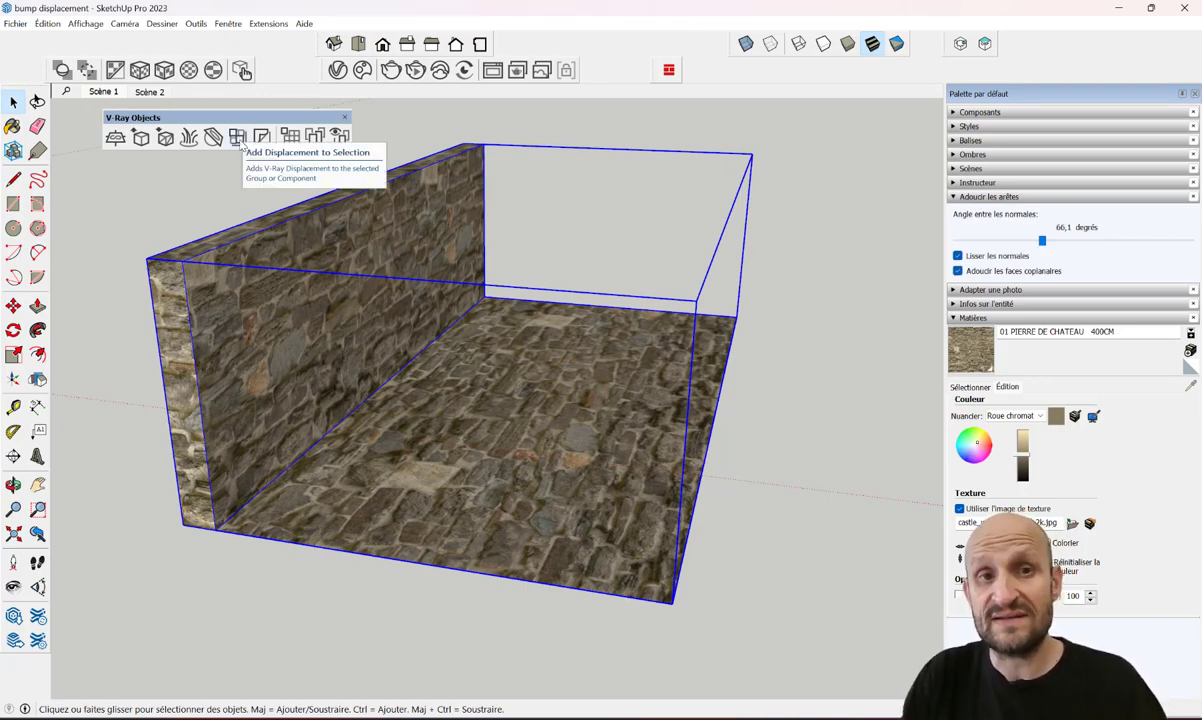
pyautogui.click(240, 145)
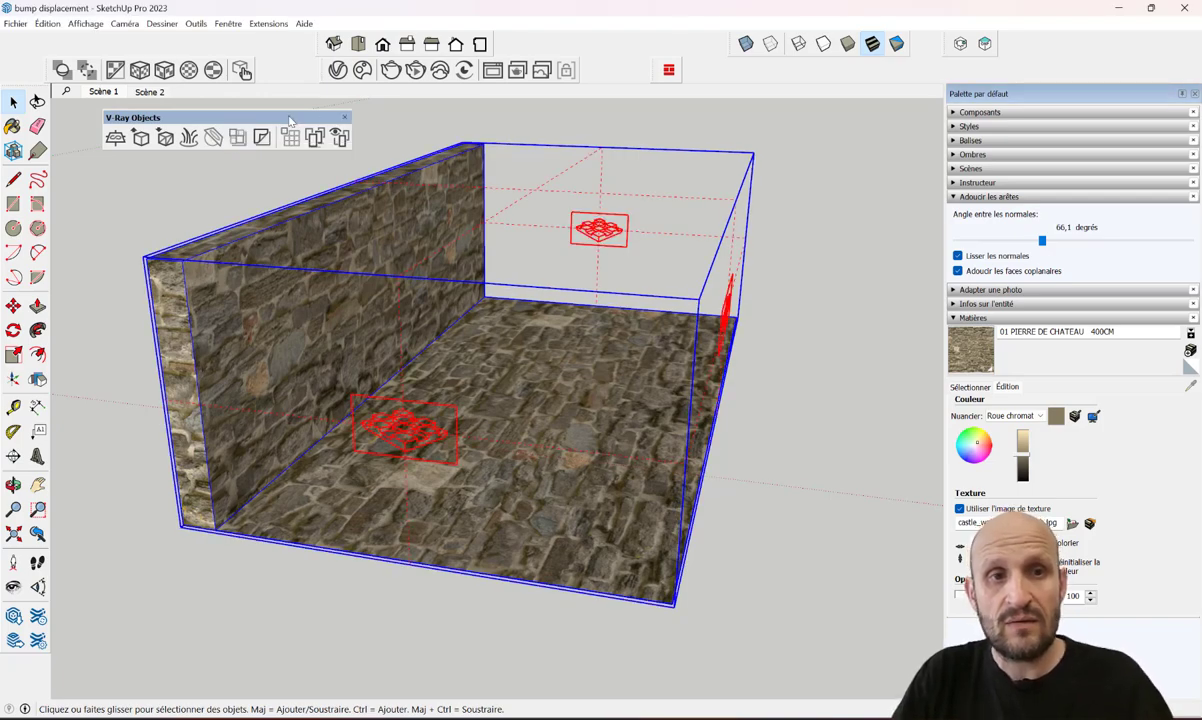
pyautogui.moveTo(290, 119); pyautogui.dragTo(242, 22)
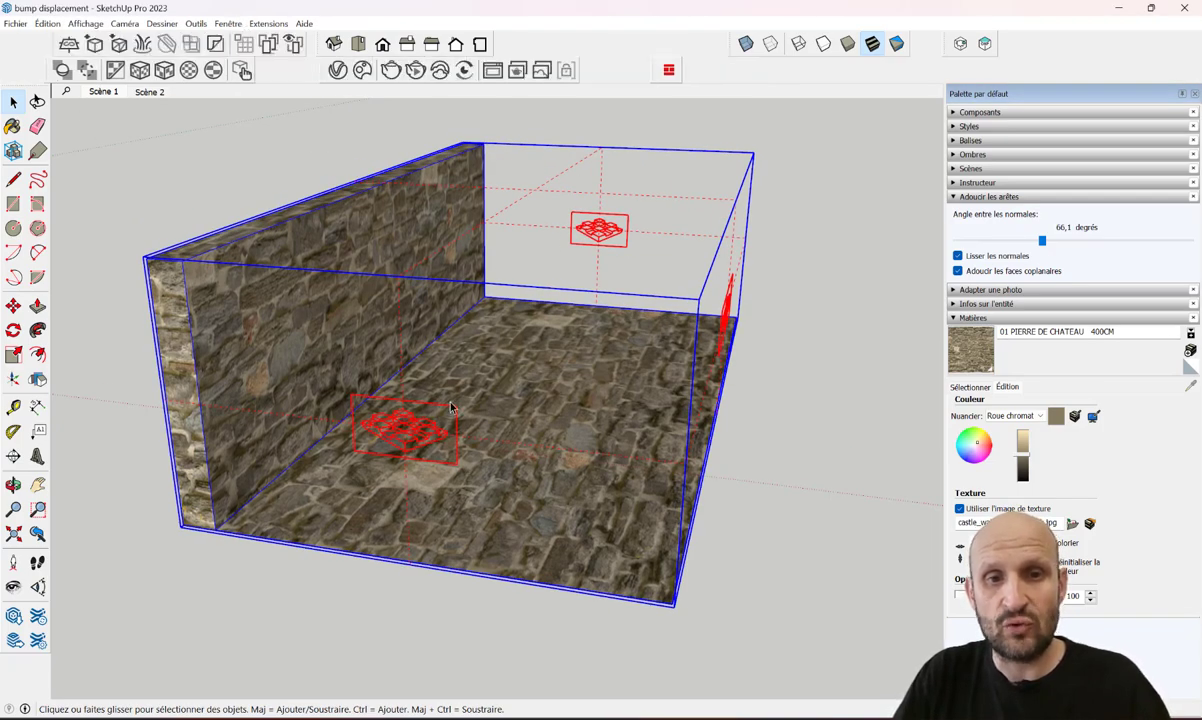
pyautogui.moveTo(450, 407)
pyautogui.mouseDown(button='middle')
pyautogui.moveTo(500, 252)
pyautogui.moveTo(521, 431)
pyautogui.mouseUp(button='middle')
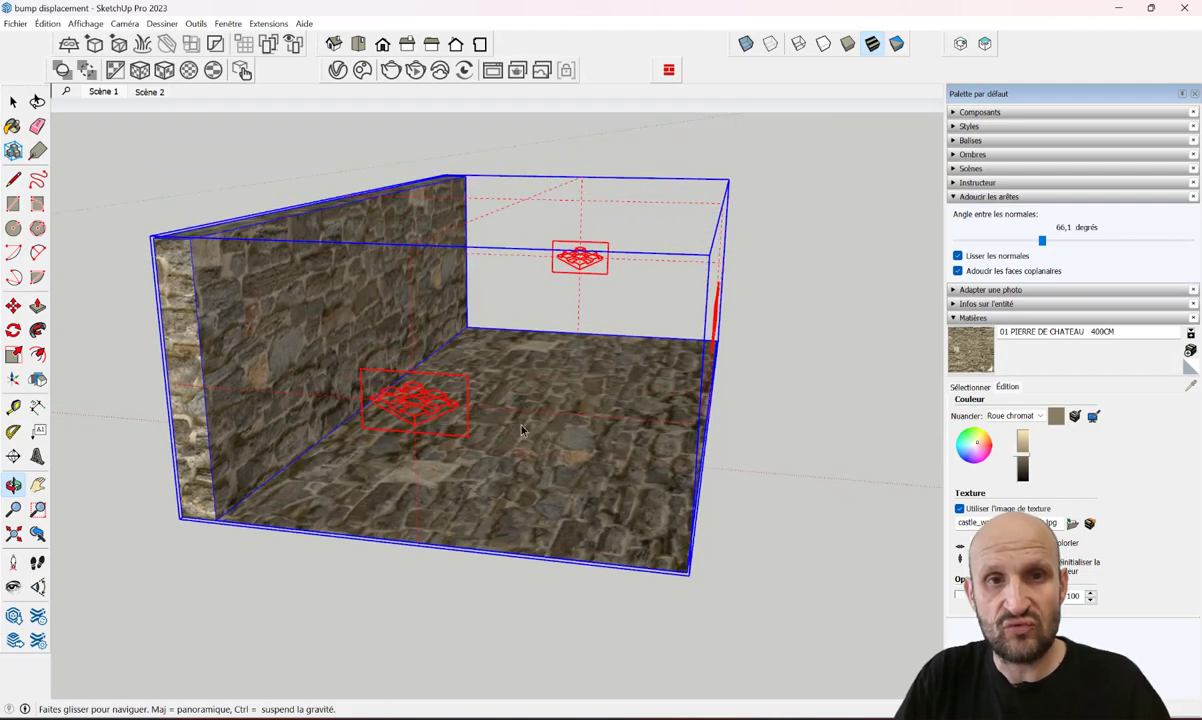
pyautogui.press('space')
pyautogui.click(337, 70)
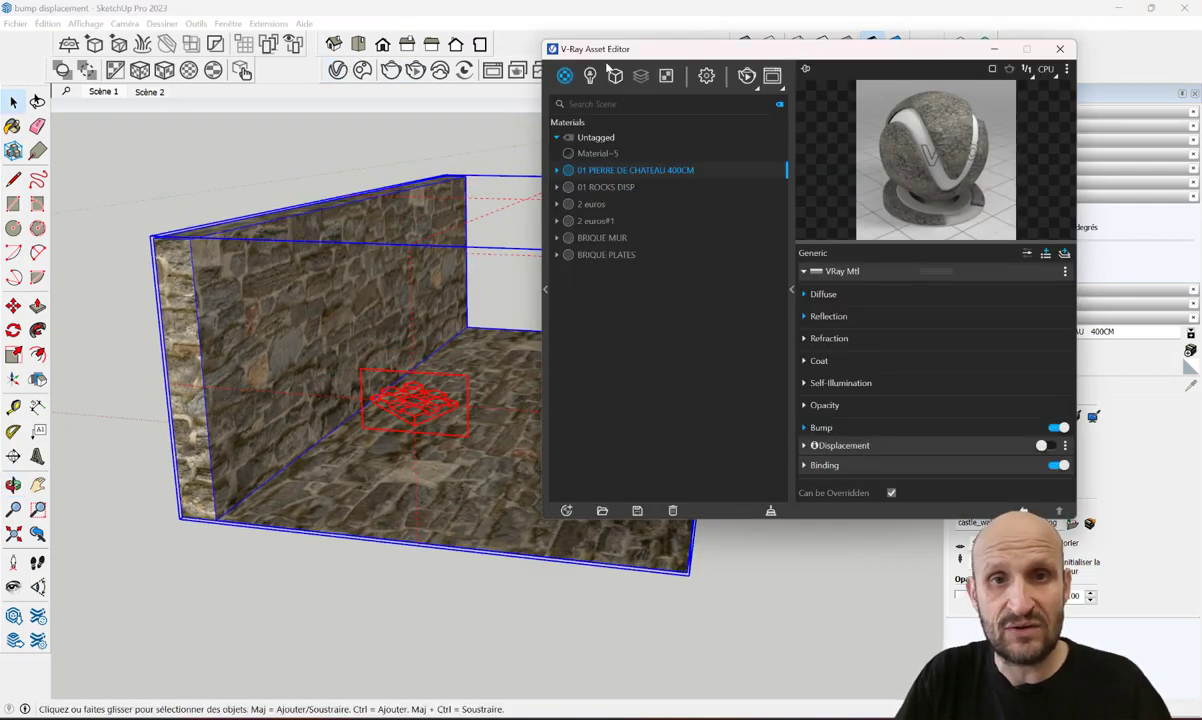
# Load castle_wall_slates_disp_2k.jpg as the bitmap map of Displacement#1
pyautogui.click(565, 78)
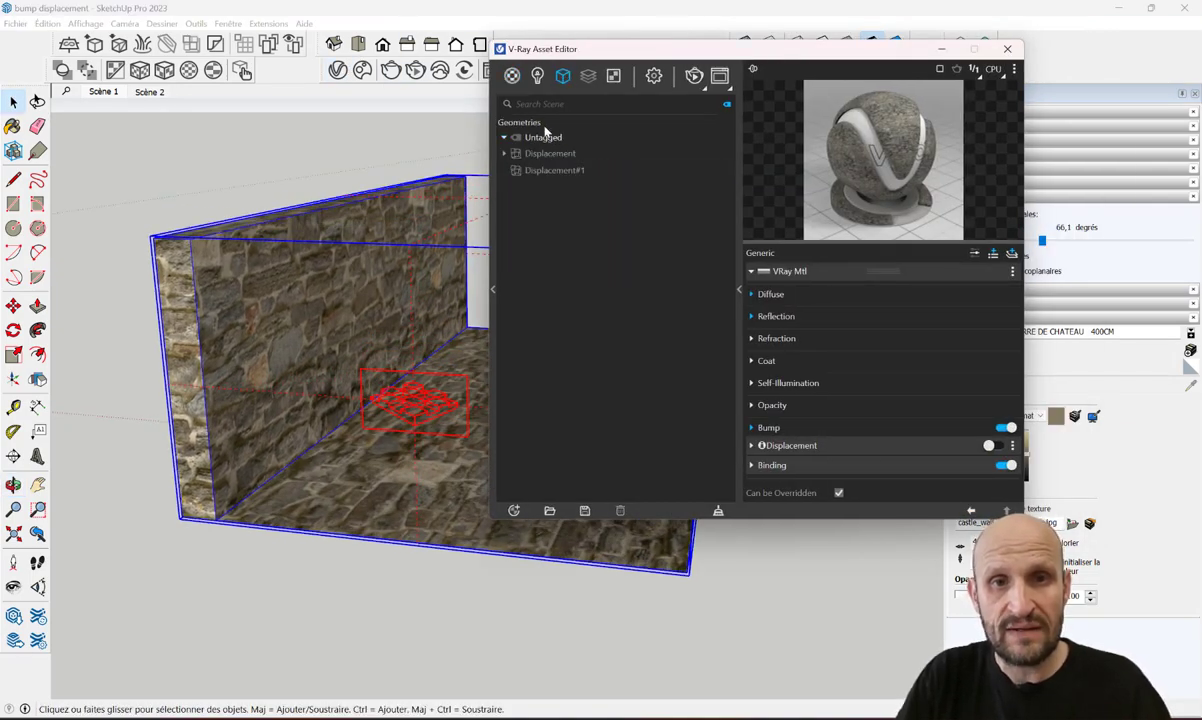
pyautogui.click(540, 172)
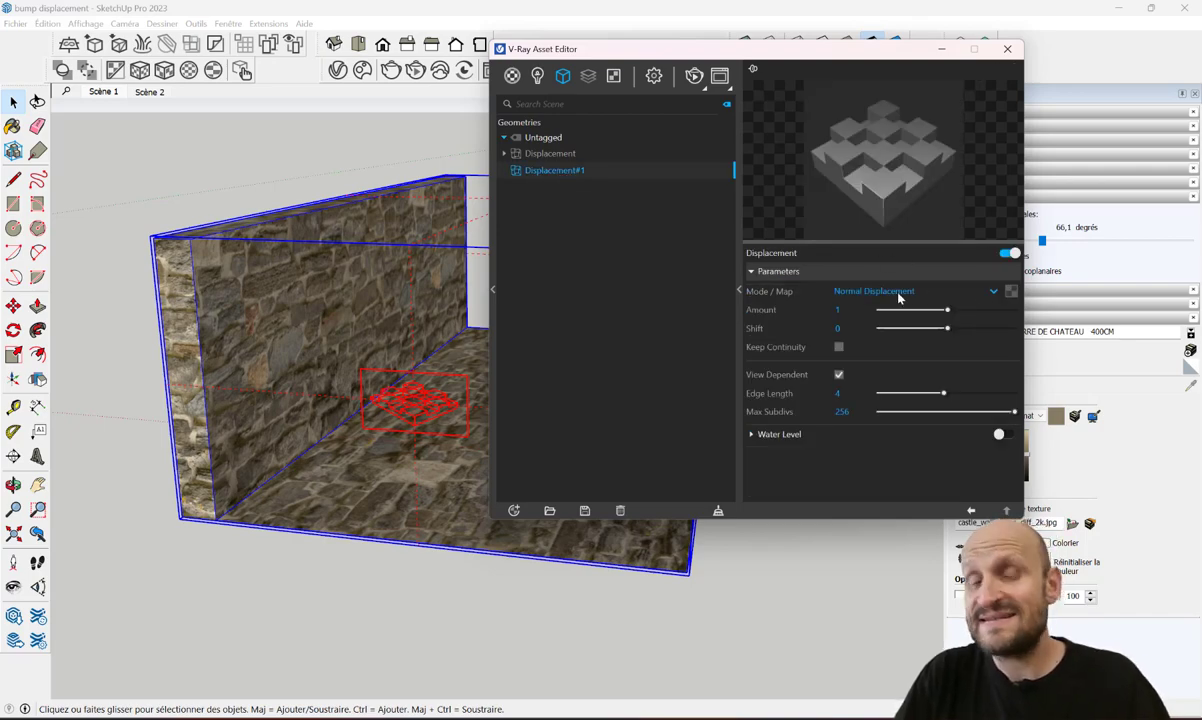
pyautogui.click(1011, 292)
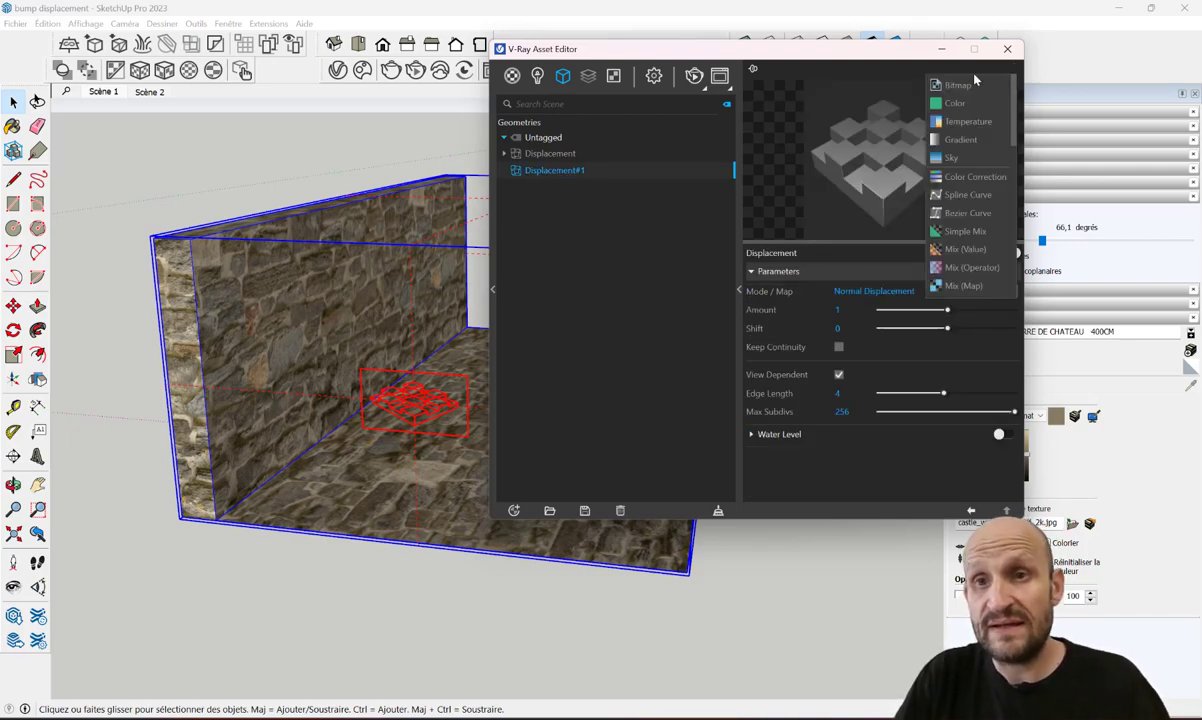
pyautogui.click(973, 82)
pyautogui.click(760, 195)
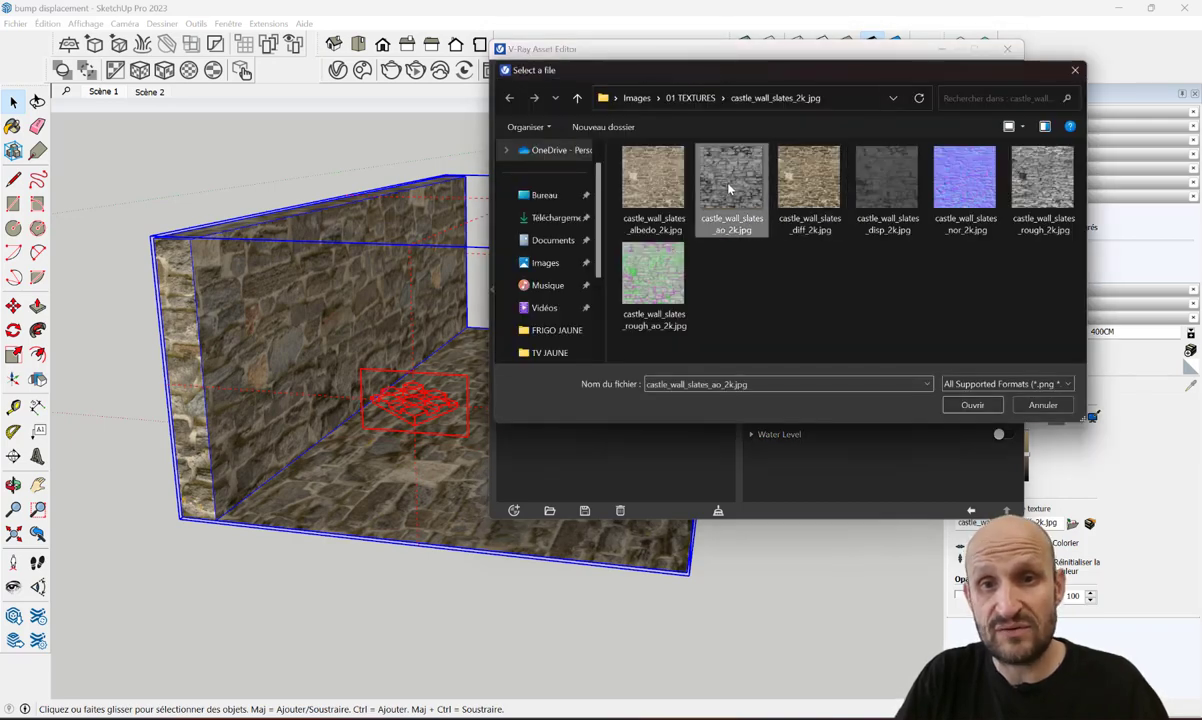
pyautogui.click(873, 200)
pyautogui.click(972, 405)
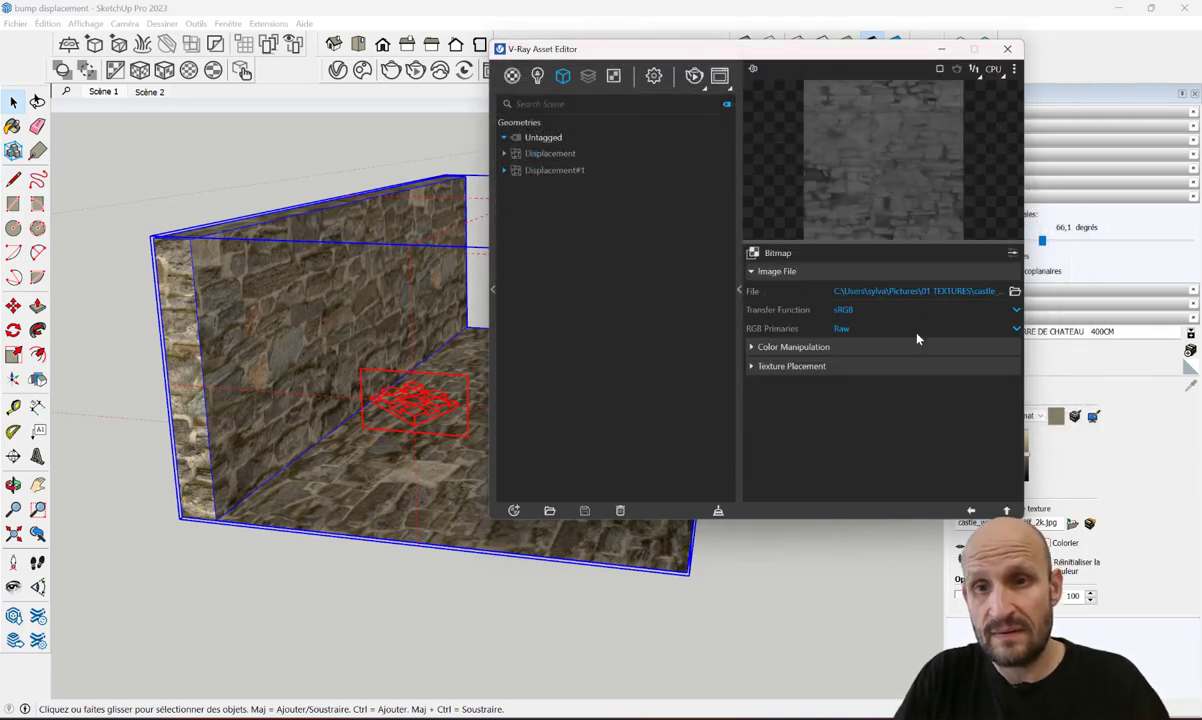
pyautogui.click(971, 512)
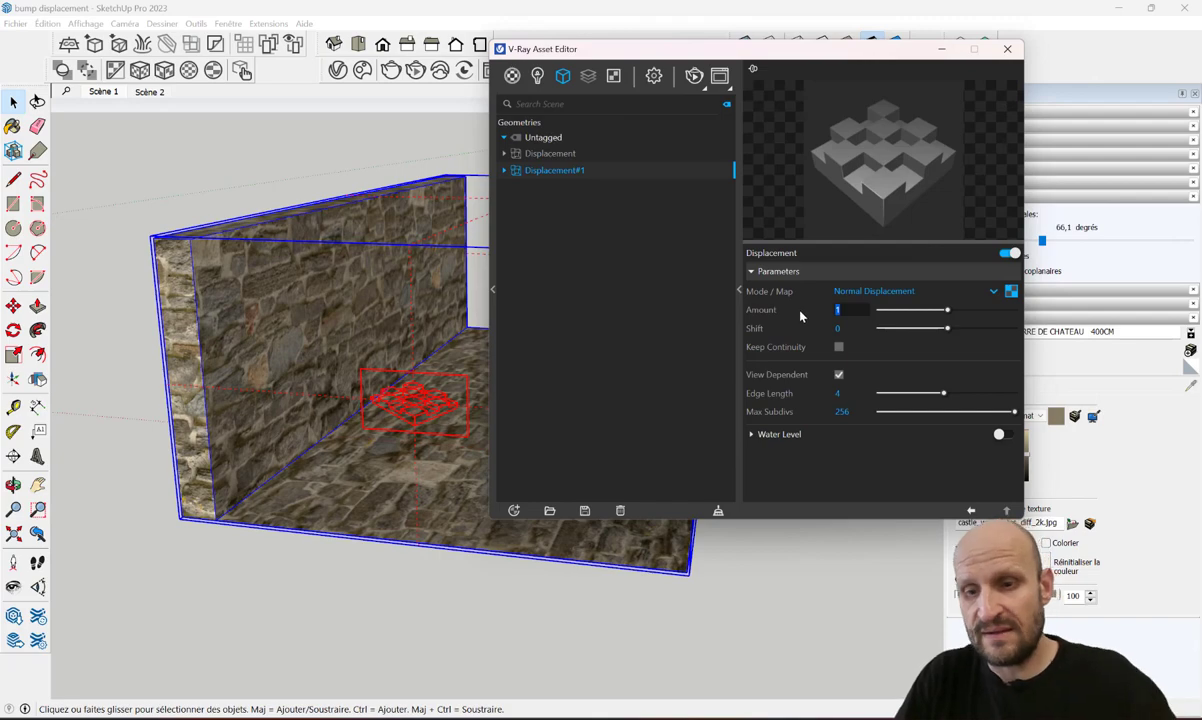
# Set the Displacement#1 amount to 80 and render the scene
pyautogui.write('80')
pyautogui.press('Return')
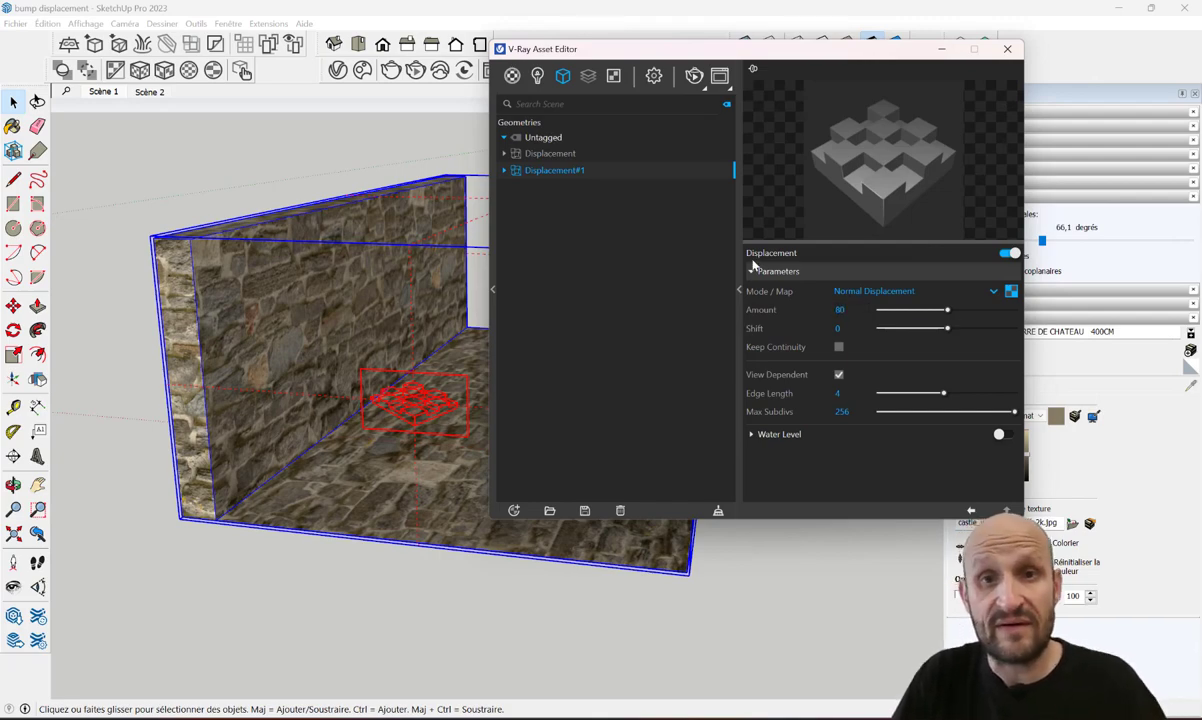
pyautogui.click(693, 80)
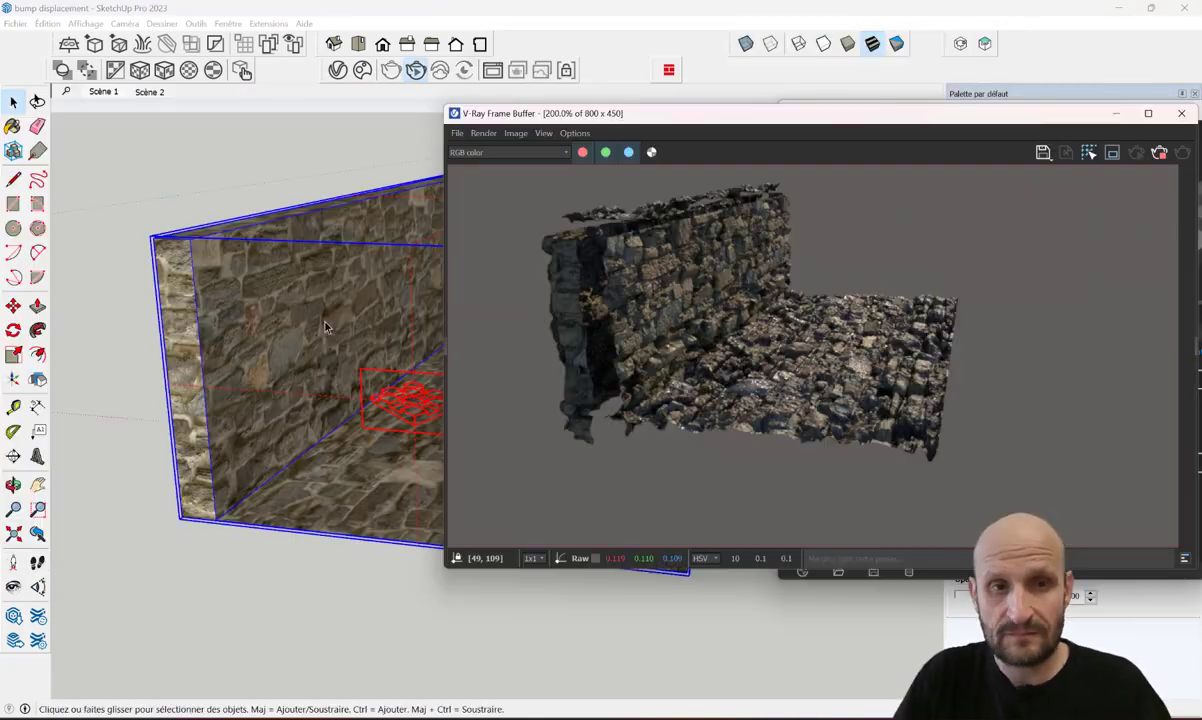
# Orbit to inspect the split wall edge, close the Frame Buffer and shift the Asset Editor left
pyautogui.moveTo(181, 392)
pyautogui.mouseDown(button='middle')
pyautogui.moveTo(400, 421)
pyautogui.moveTo(260, 444)
pyautogui.moveTo(215, 371)
pyautogui.moveTo(265, 470)
pyautogui.moveTo(303, 496)
pyautogui.moveTo(290, 486)
pyautogui.moveTo(285, 511)
pyautogui.moveTo(313, 503)
pyautogui.mouseUp(button='middle')
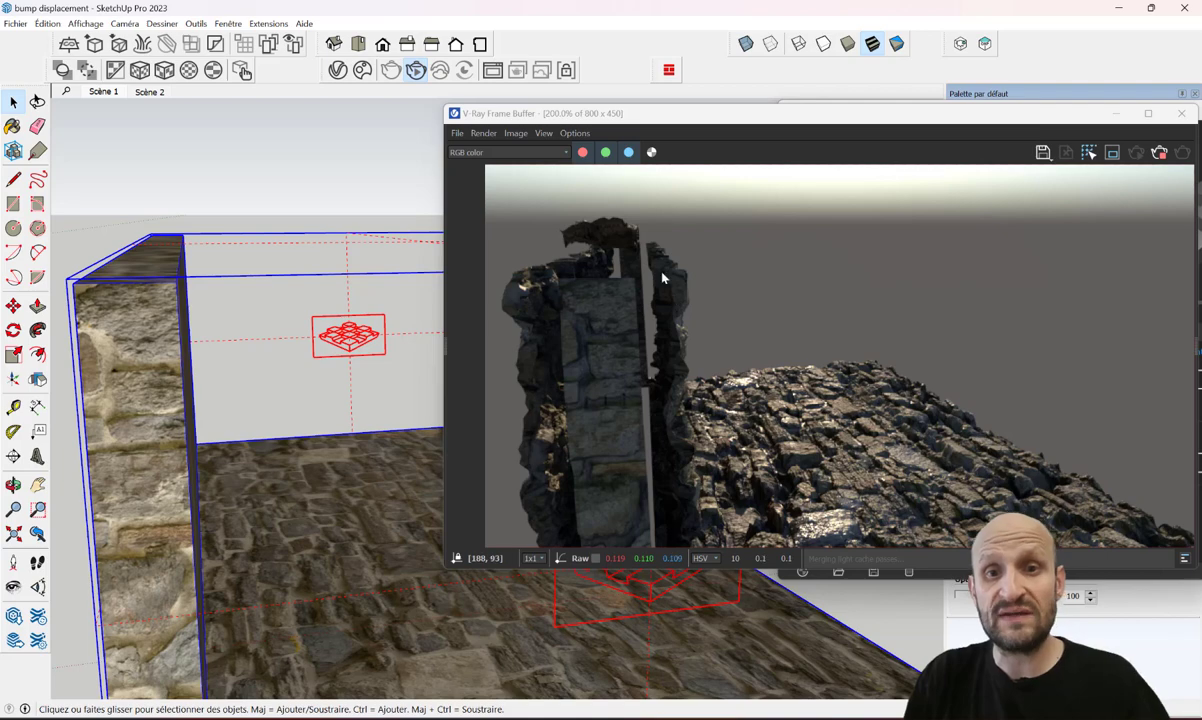
pyautogui.moveTo(1095, 124); pyautogui.dragTo(943, 121)
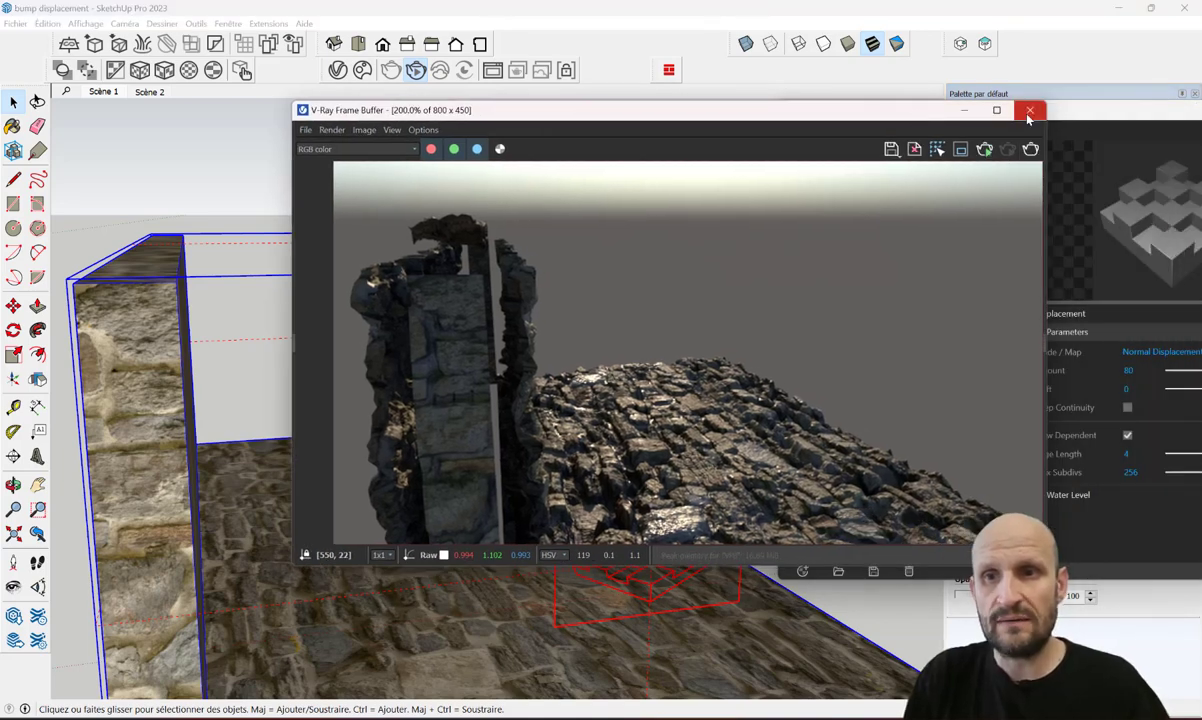
pyautogui.click(1028, 111)
pyautogui.moveTo(1028, 113); pyautogui.dragTo(896, 93)
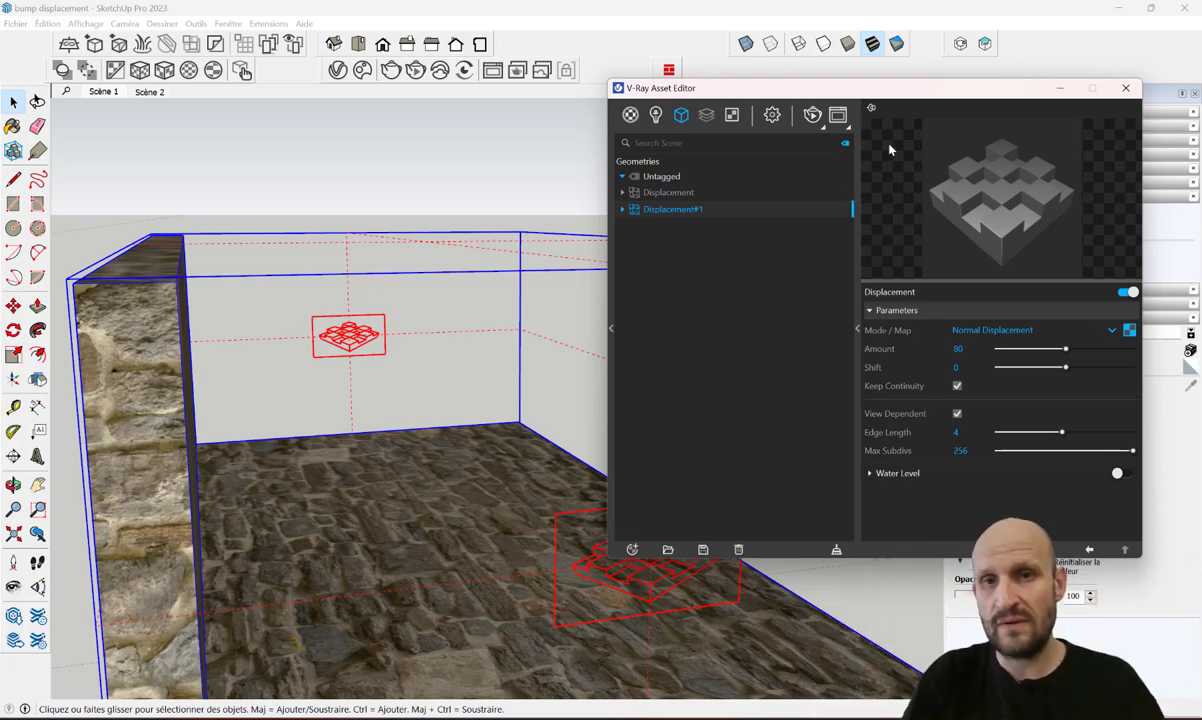
# Re-render, walk the camera closer to the wall, and rearrange the V-Ray windows
pyautogui.click(812, 114)
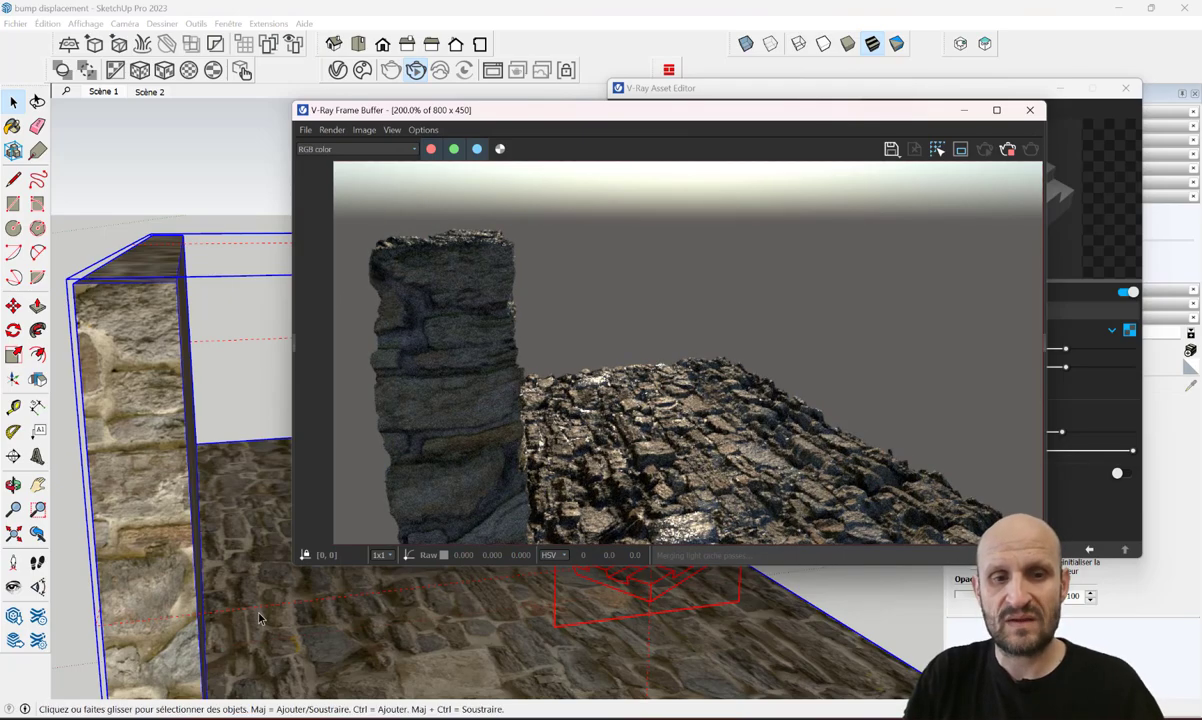
pyautogui.press('w')
pyautogui.moveTo(586, 624); pyautogui.dragTo(667, 700)
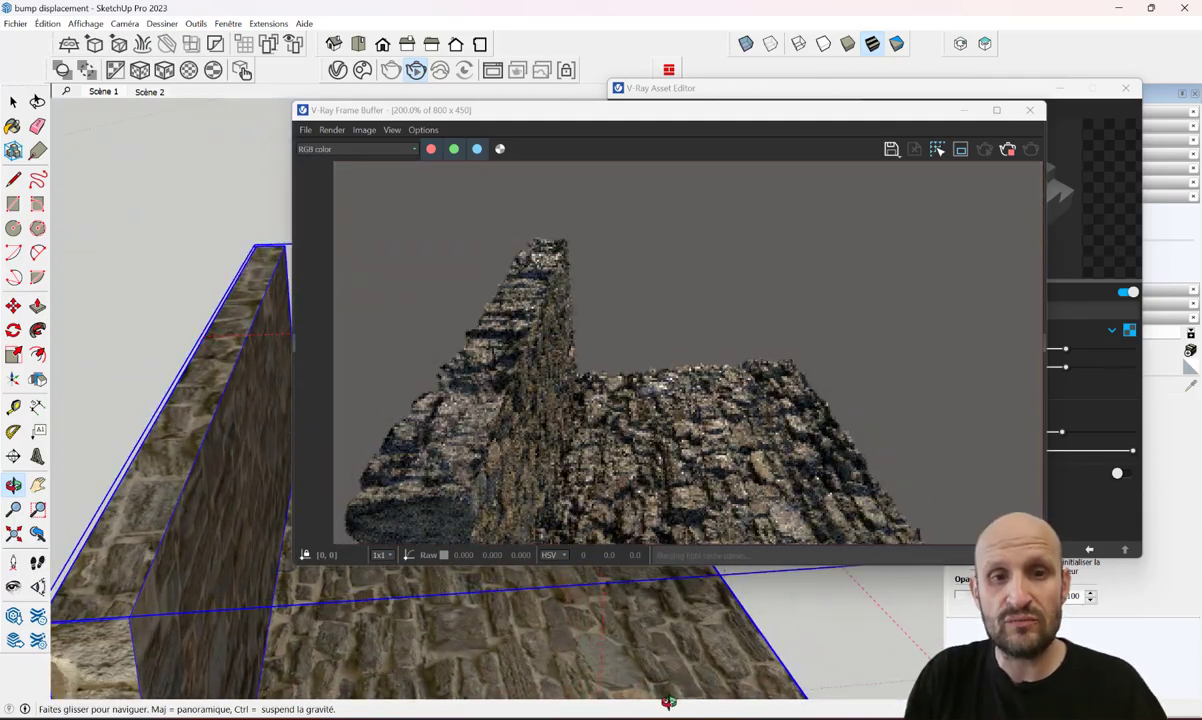
pyautogui.moveTo(667, 700)
pyautogui.keyDown('shift'); pyautogui.mouseDown()
pyautogui.moveTo(594, 656)
pyautogui.moveTo(560, 610)
pyautogui.mouseUp(); pyautogui.keyUp('shift')
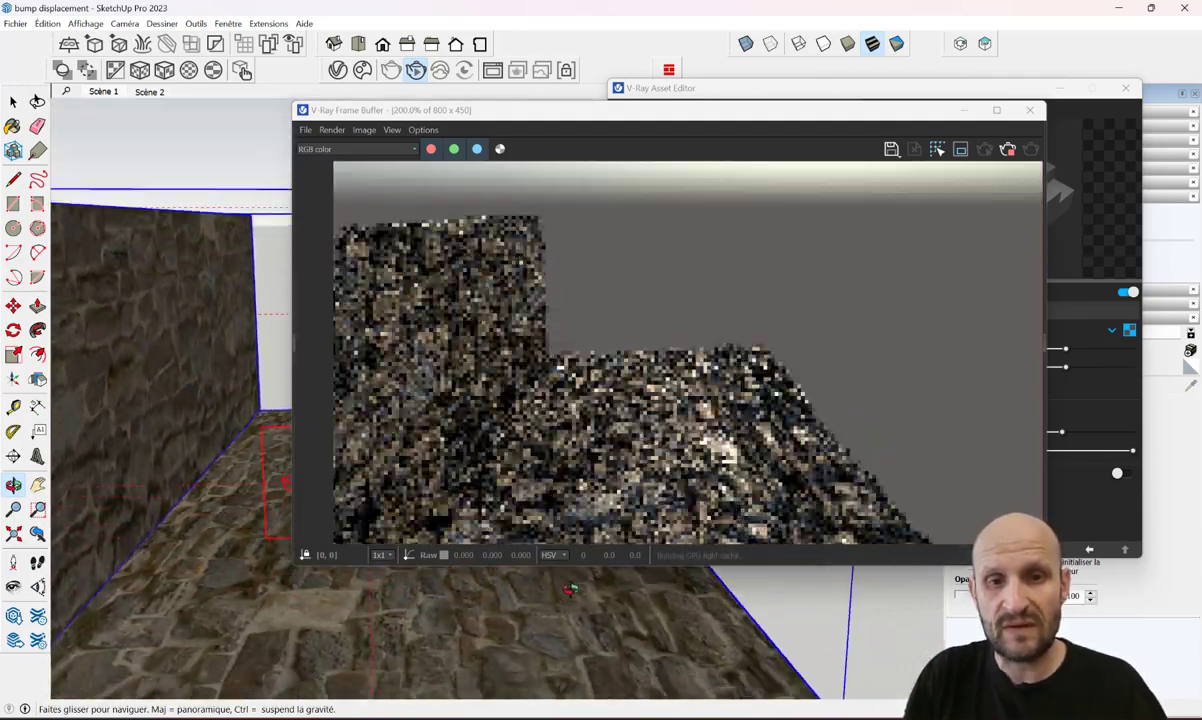
pyautogui.press('space')
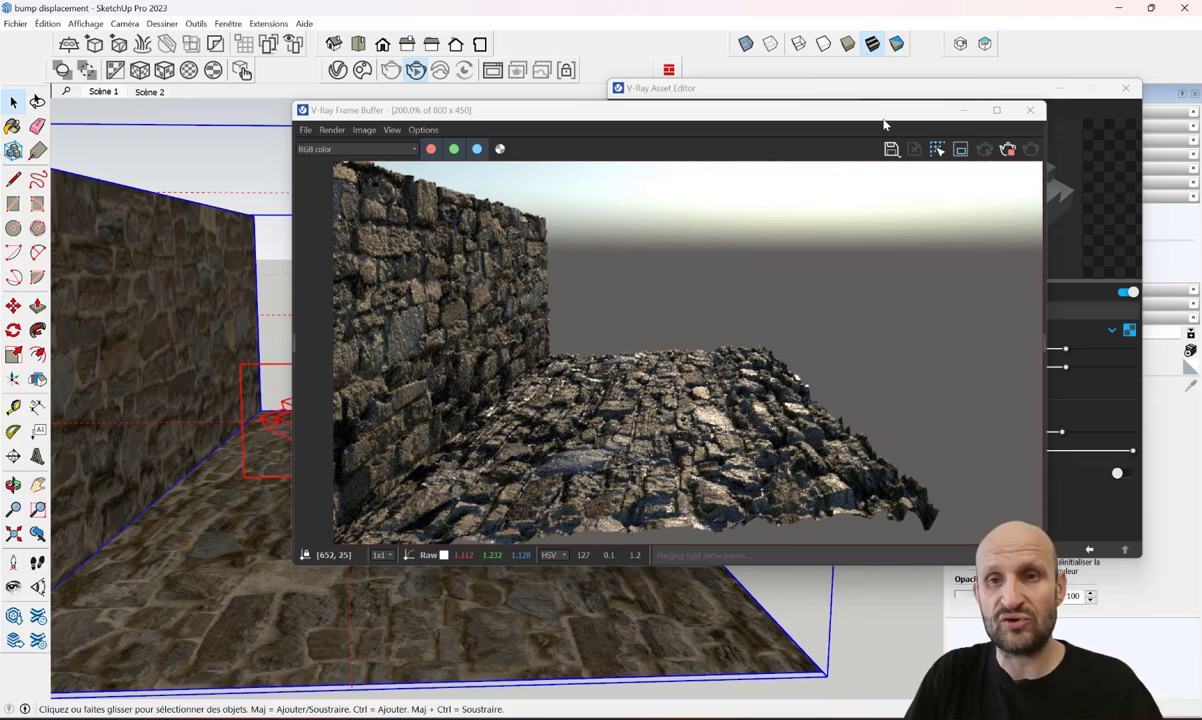
pyautogui.moveTo(886, 112); pyautogui.dragTo(539, 80)
pyautogui.click(982, 348)
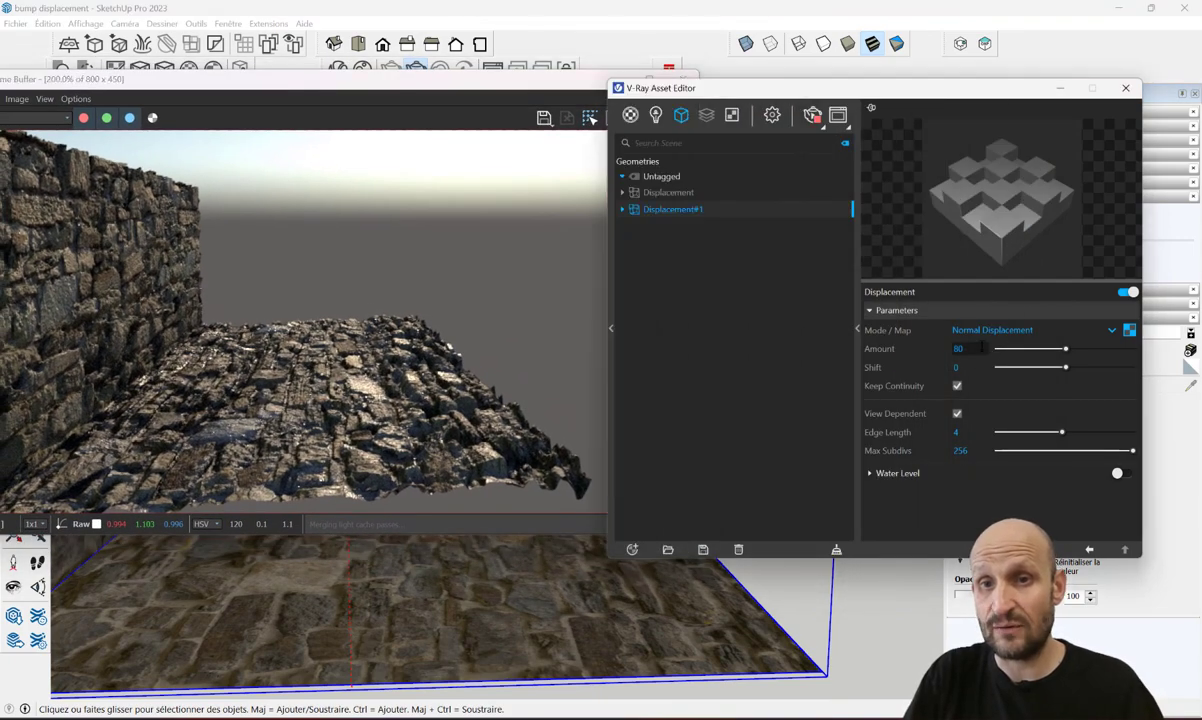
# Change Displacement#1's mode from Normal Displacement to 2D Displacement in the Asset Editor
pyautogui.click(500, 146)
pyautogui.click(1022, 333)
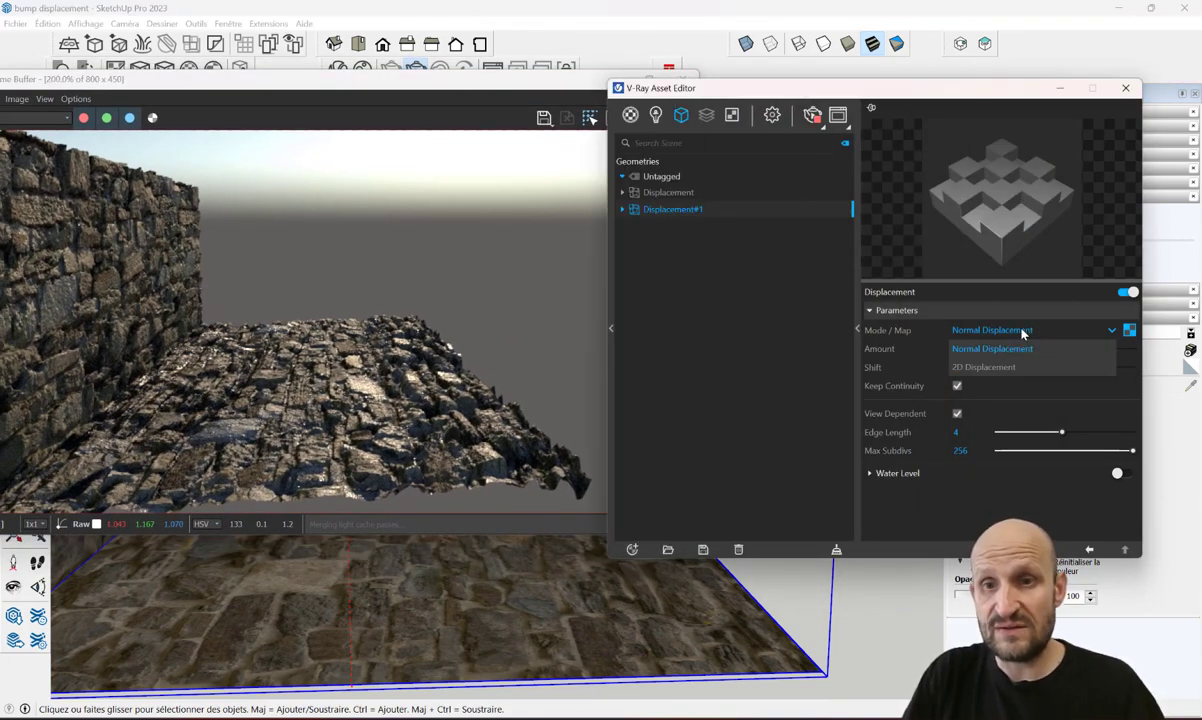
pyautogui.click(969, 369)
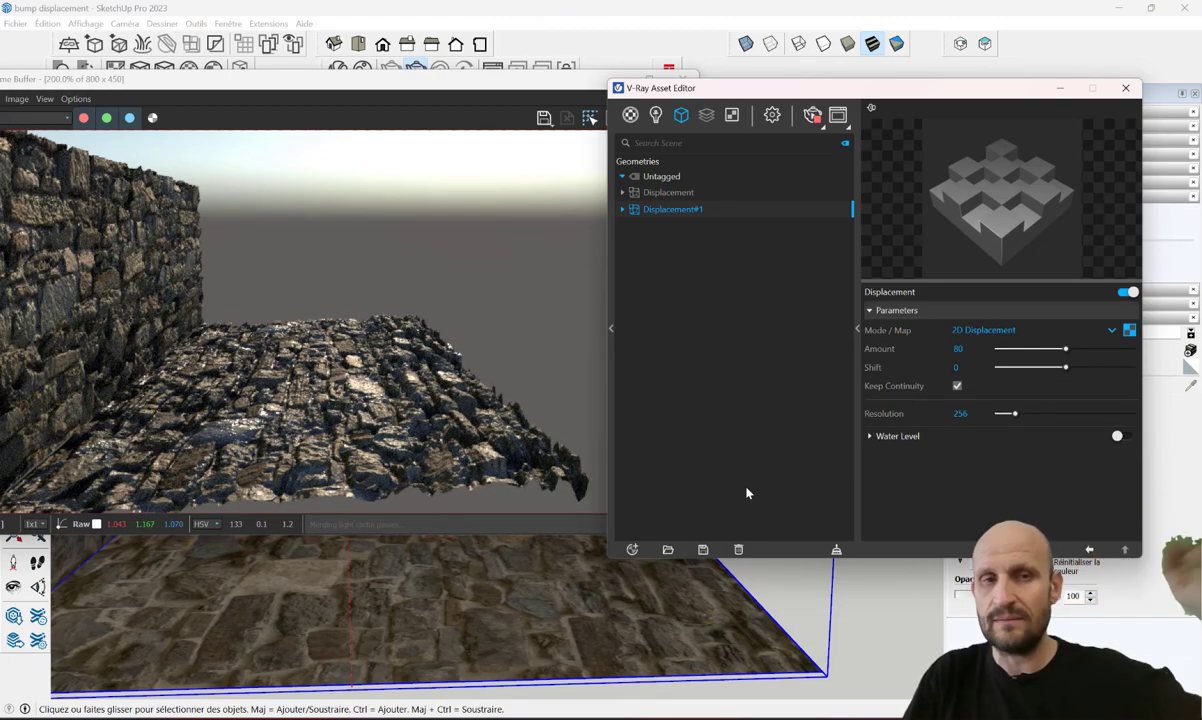
pyautogui.click(977, 331)
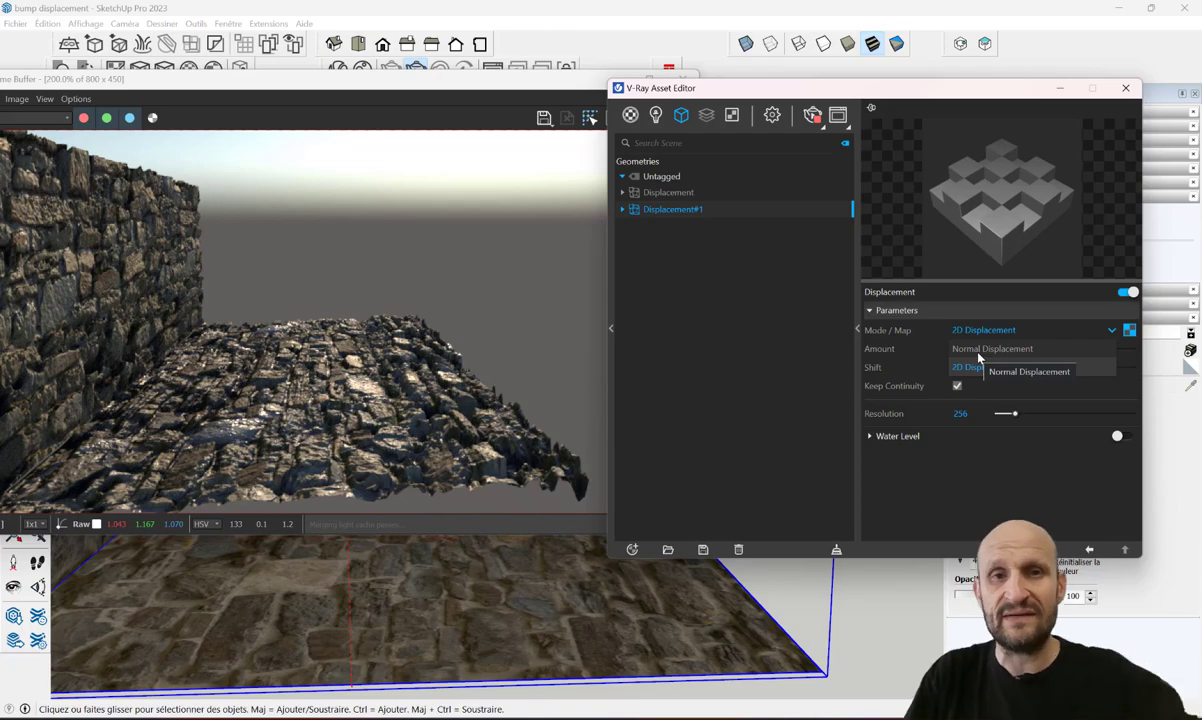
pyautogui.click(984, 333)
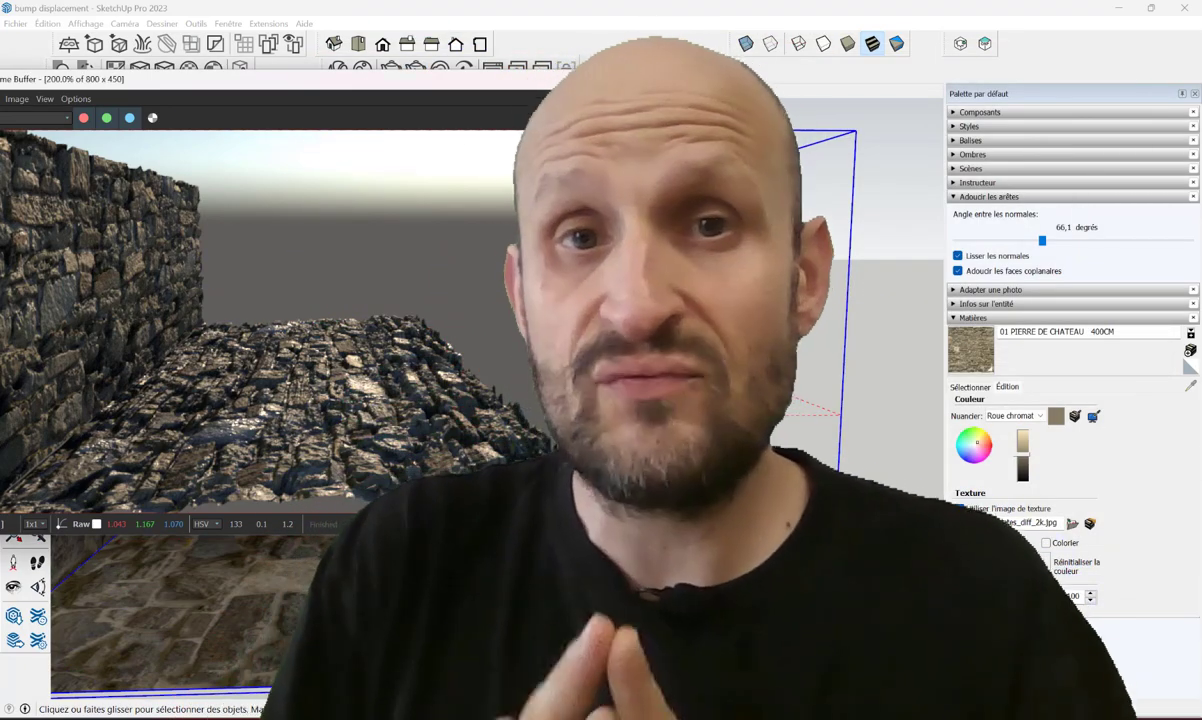
# Close the V-Ray Frame Buffer to return to the stone wall and floor model view
pyautogui.click(243, 70)
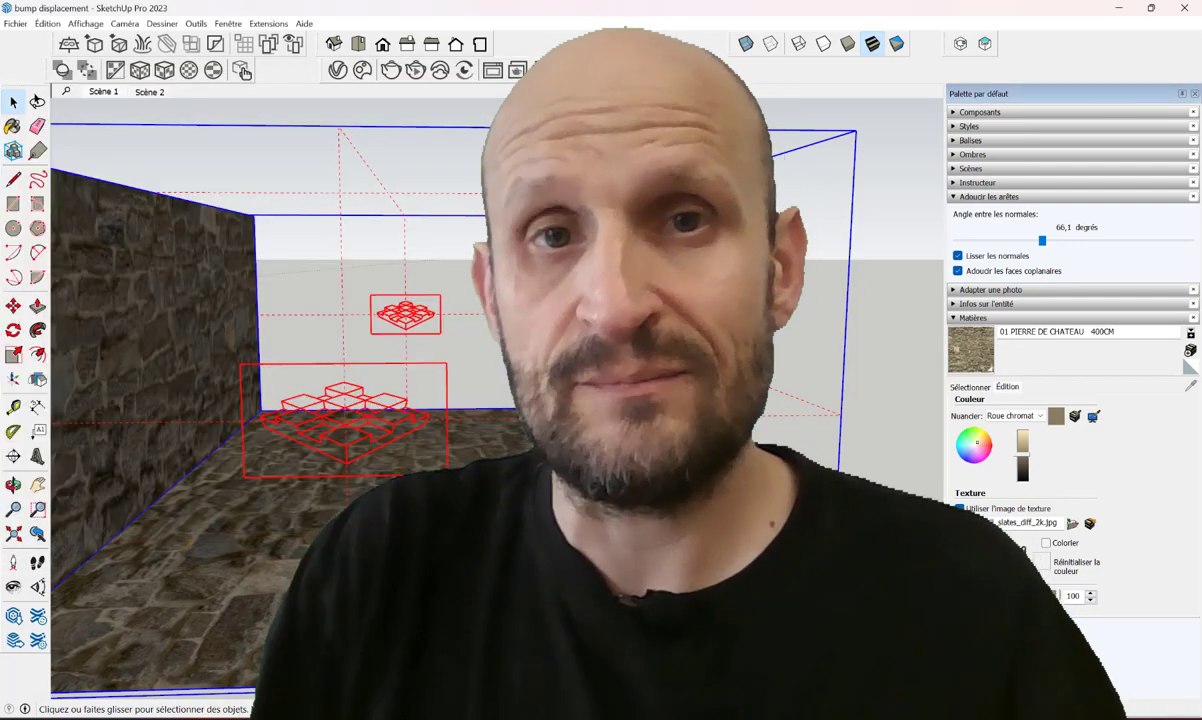